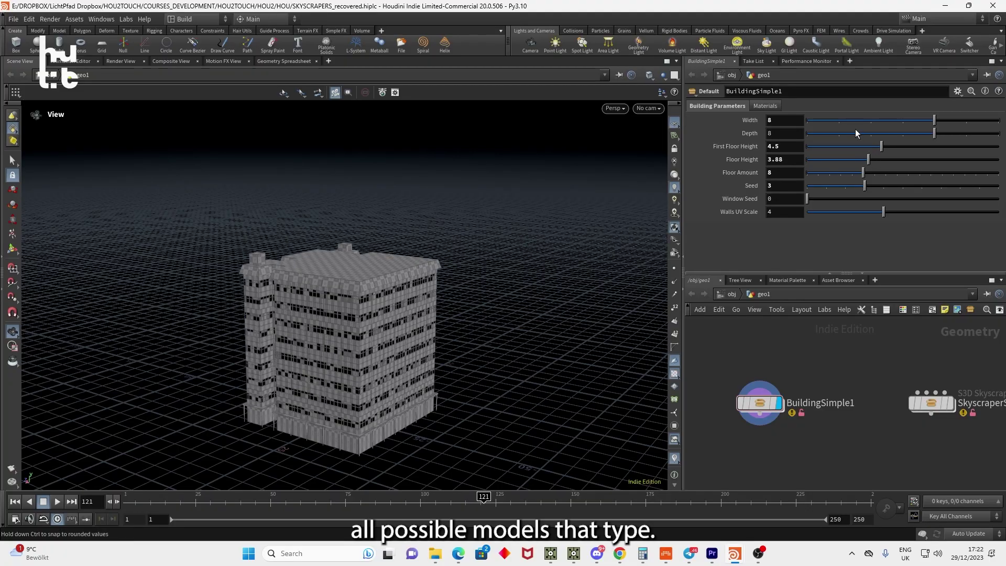
Set BuildingSimple1's width and depth to 6 and frame the building facade close up.
left_click_drag(902, 125, 868, 124)
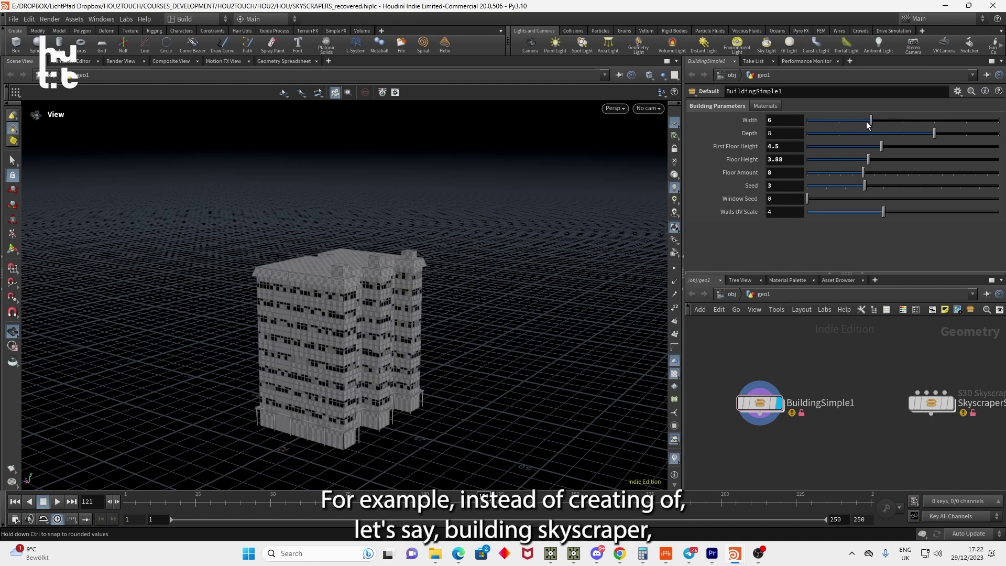
left_click(873, 134)
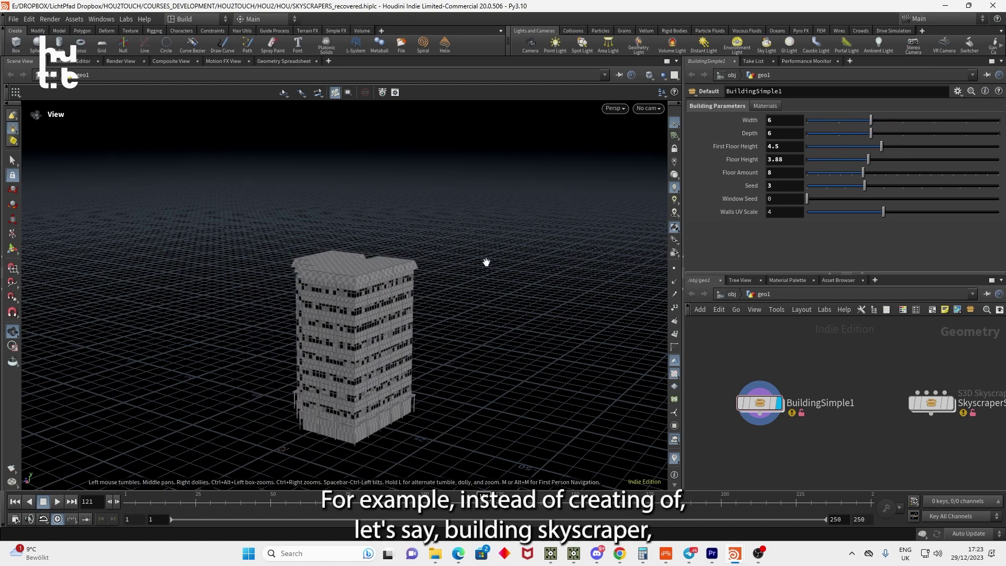
left_click_drag(340, 355, 299, 330)
right_click_drag(299, 330, 527, 247)
middle_click_drag(528, 246, 541, 191)
left_click_drag(541, 191, 577, 186)
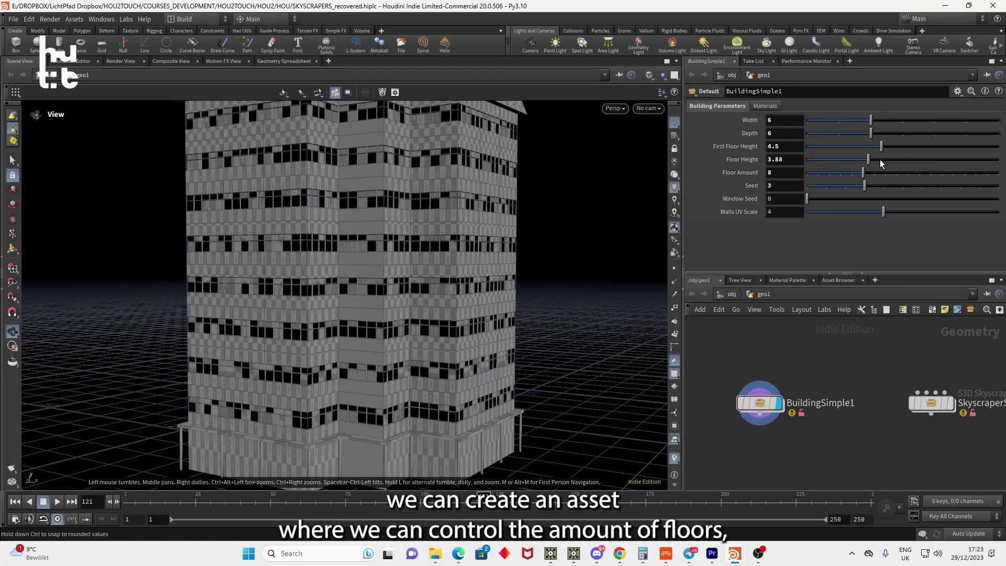
Set the building seed to 9, window seed to 1.23 and Floor Amount to 12.
left_click_drag(884, 188, 907, 190)
left_click_drag(565, 283, 506, 349)
right_click_drag(506, 349, 379, 370)
left_click_drag(380, 370, 395, 375)
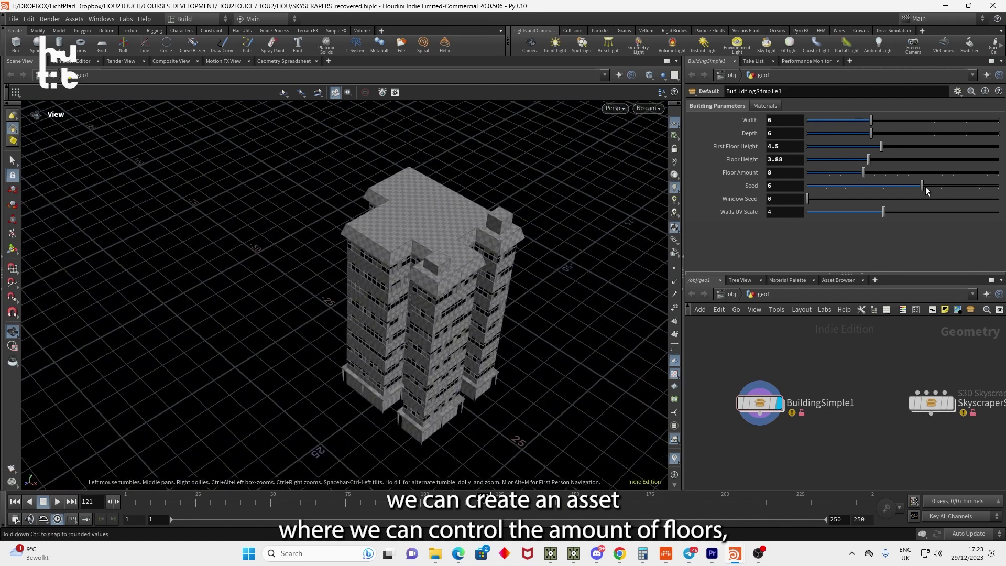
left_click_drag(933, 190, 977, 192)
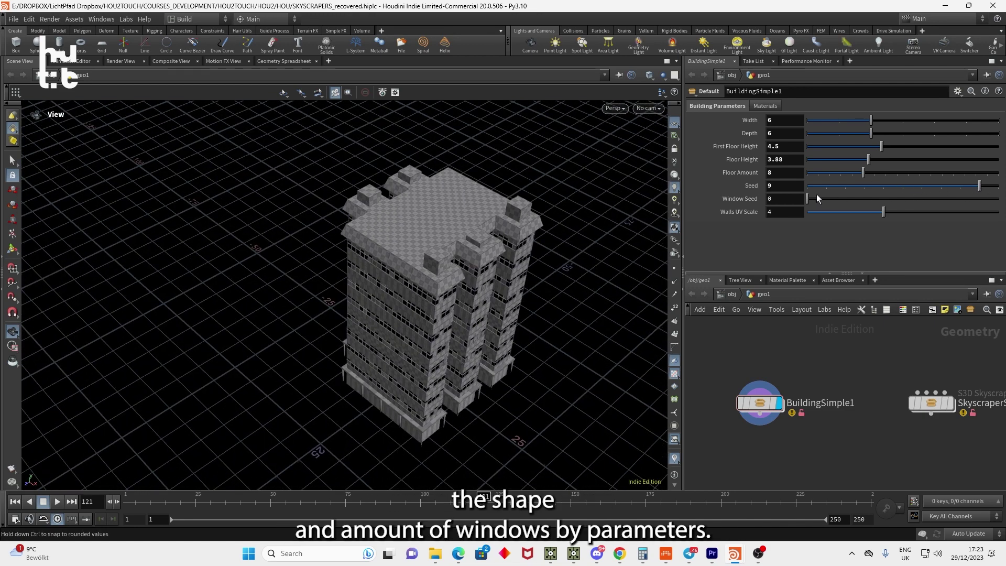
left_click_drag(813, 199, 908, 174)
left_click_drag(530, 294, 431, 312)
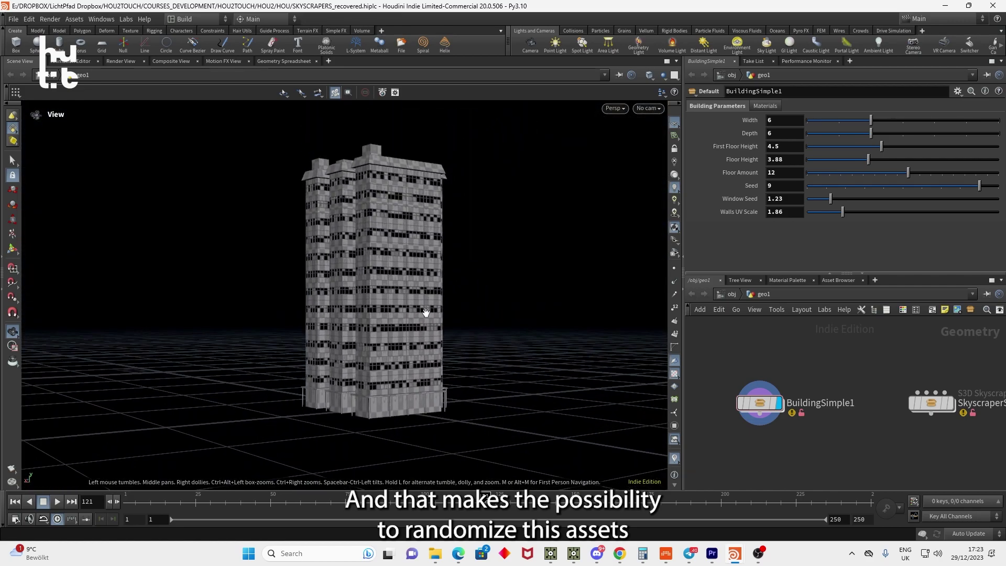
Display SkyscraperSImple1 and raise its Floor Amount A from 7 to 10.
left_click(952, 407)
left_click(939, 405)
left_click_drag(474, 283, 407, 314)
right_click_drag(407, 314, 505, 326)
left_click_drag(505, 326, 425, 311)
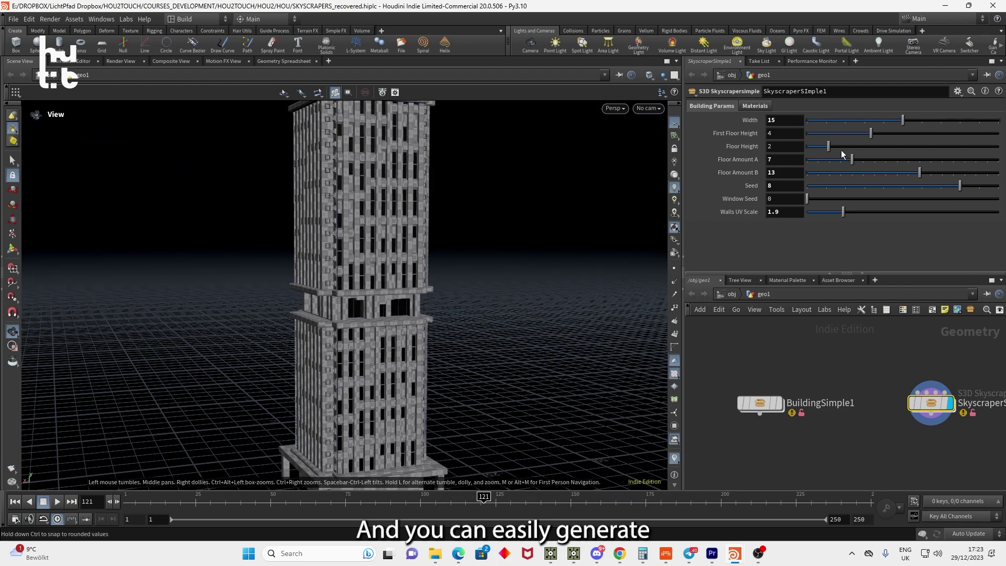
left_click_drag(844, 163, 828, 189)
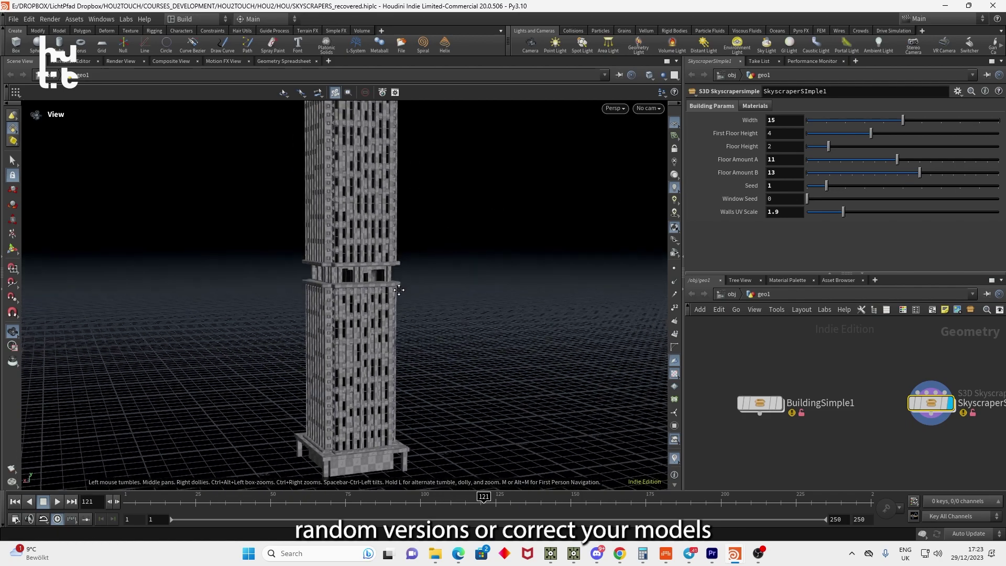
Give the tower seed 8, width 19, first floor height 4.9 and floor height 1.94.
left_click_drag(398, 290, 475, 360)
left_click_drag(842, 188, 953, 190)
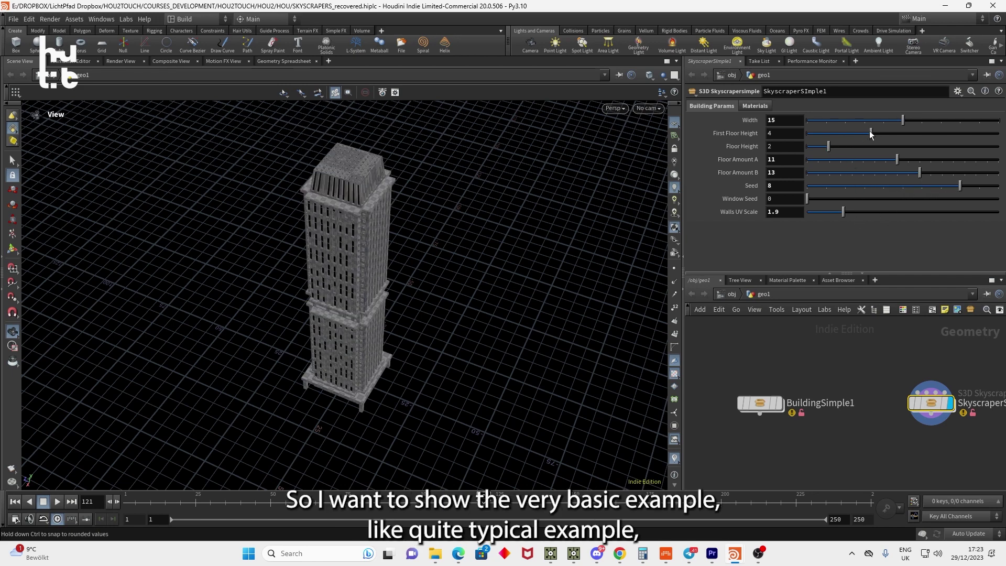
left_click_drag(885, 126, 977, 124)
mouse_move(881, 135)
left_mouse_down()
mouse_move(923, 136)
mouse_move(889, 135)
left_mouse_up()
left_click_drag(477, 289, 480, 242)
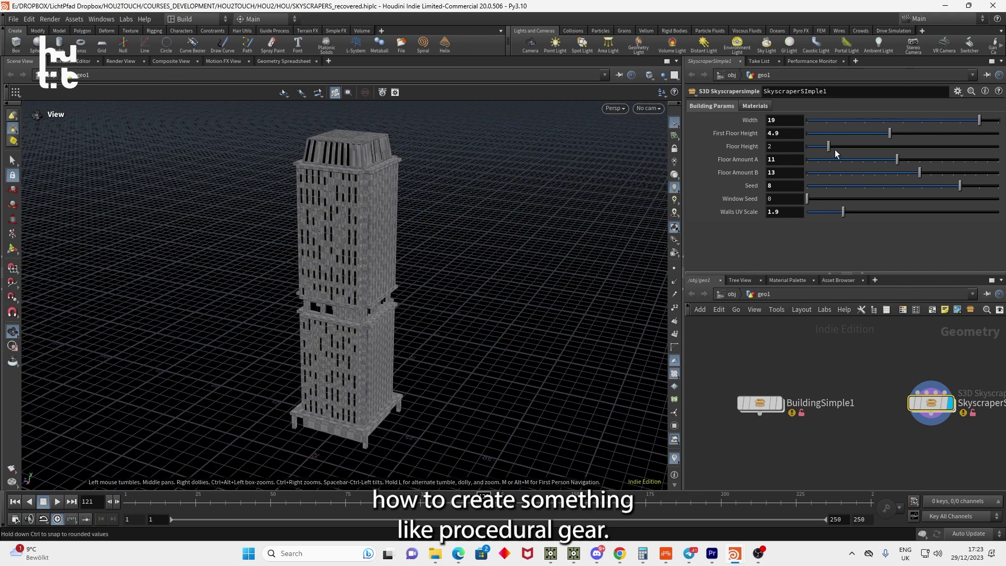
mouse_move(835, 152)
left_mouse_down()
mouse_move(852, 151)
mouse_move(834, 151)
left_mouse_up()
Raise Floor Amount A to 12, then add tube1 in a new geometry network with lowered height.
left_click_drag(897, 160, 911, 161)
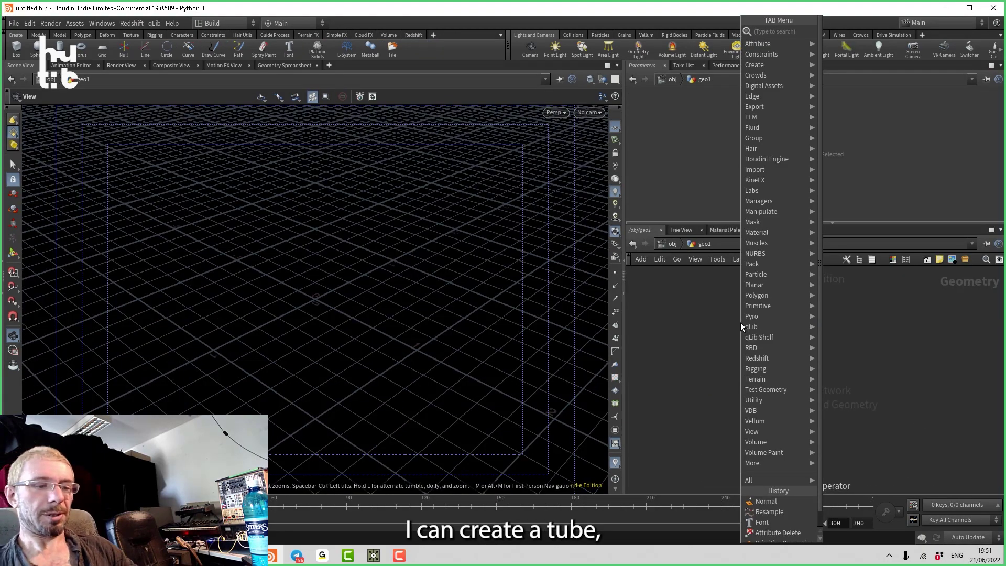
type("tu")
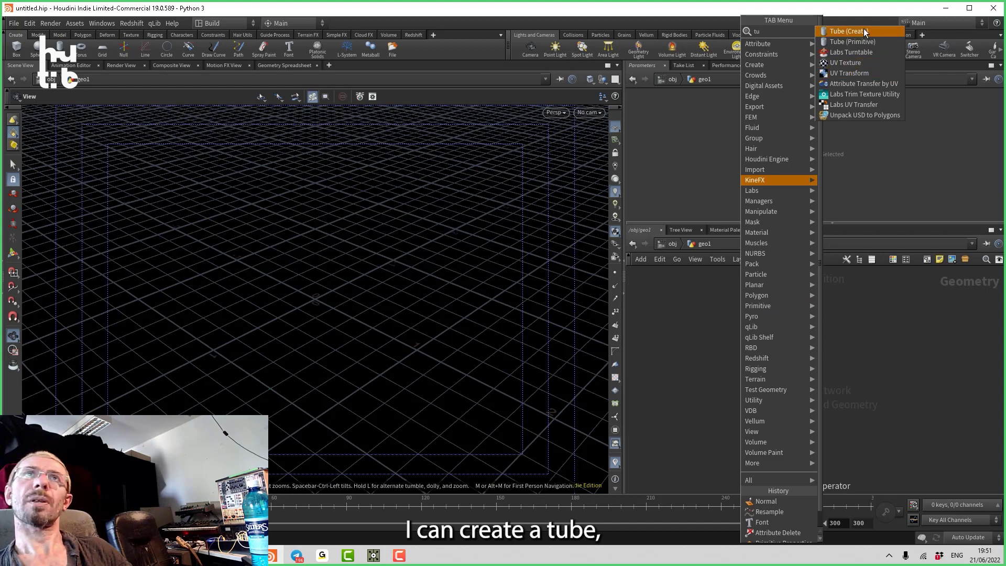
left_click(848, 32)
left_click(742, 330)
left_click_drag(772, 197, 751, 201)
Extrude the tube with polyextrude1 at Distance about 0.395 into a thick flat ring.
key("Tab")
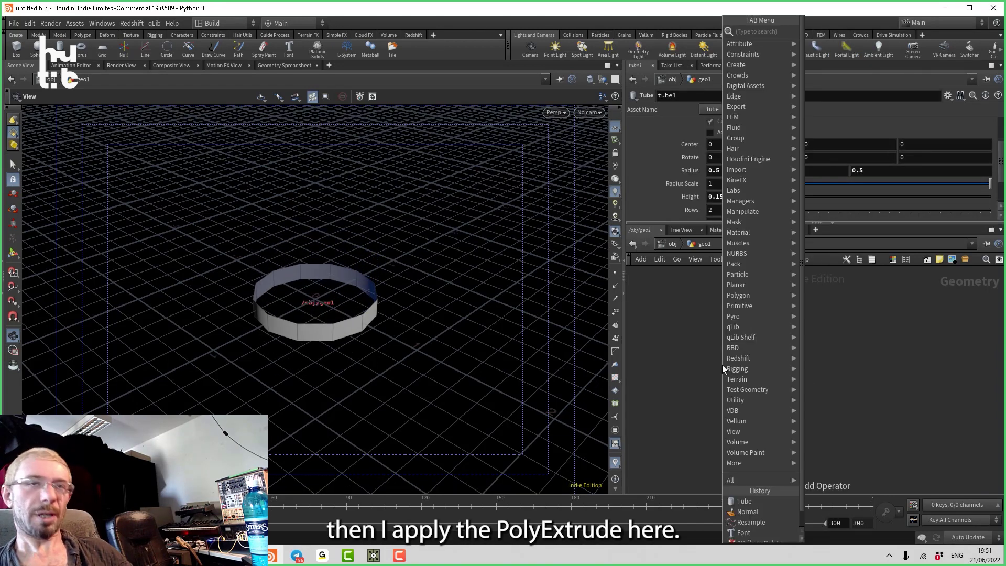
type("po")
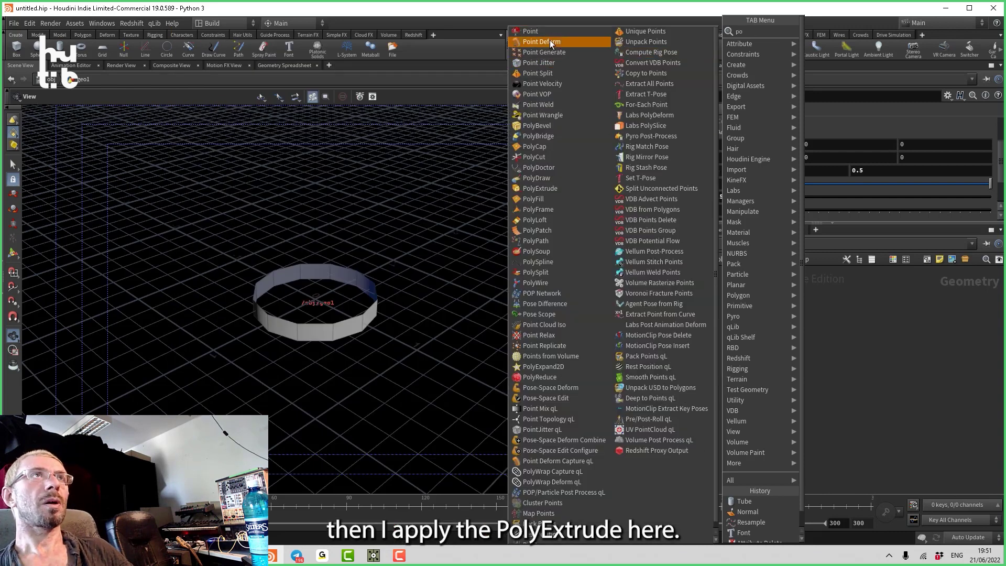
left_click(547, 188)
left_click(747, 338)
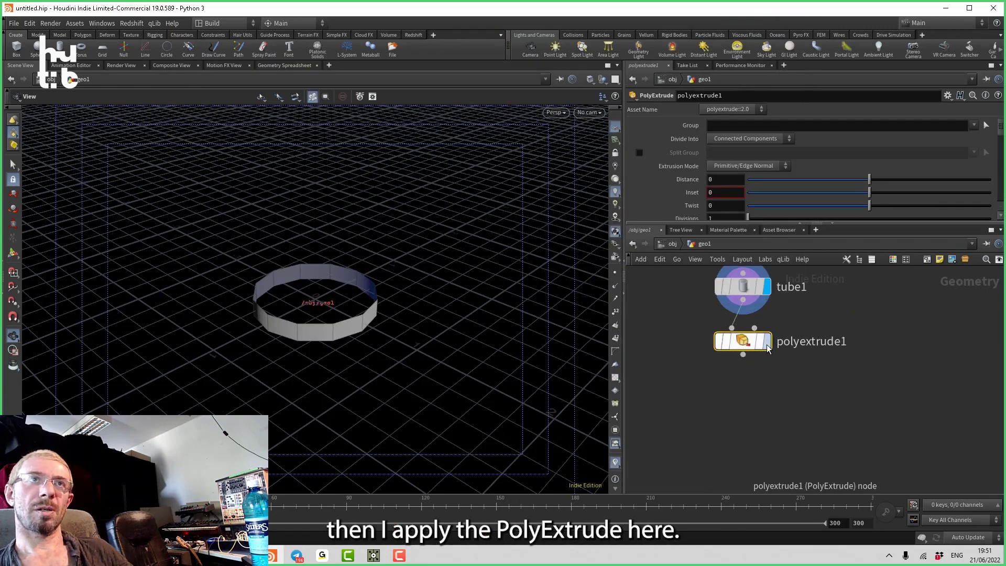
left_click_drag(870, 179, 918, 180)
scroll(752, 171, "down", 5)
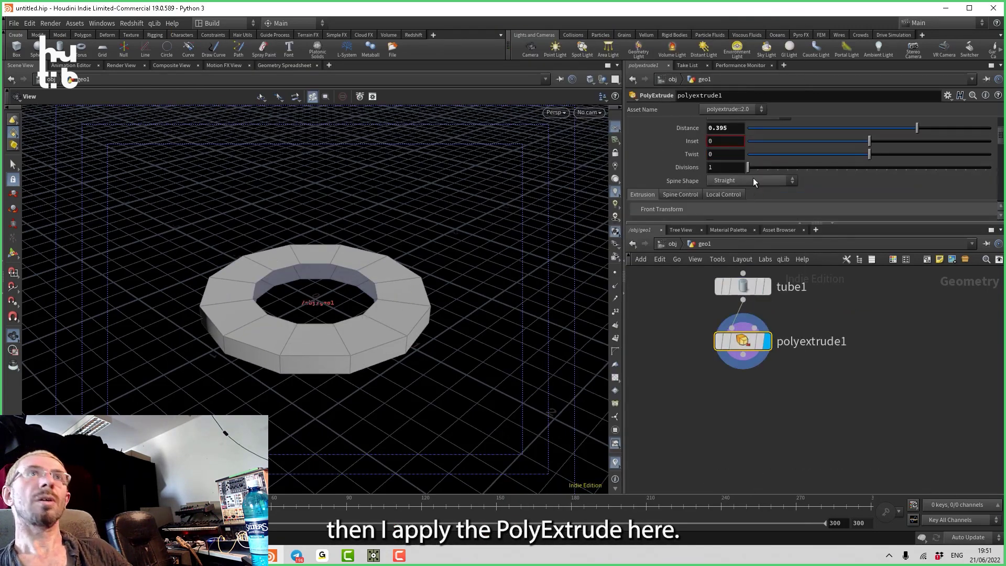
scroll(740, 194, "down", 3)
left_click_drag(335, 336, 312, 363)
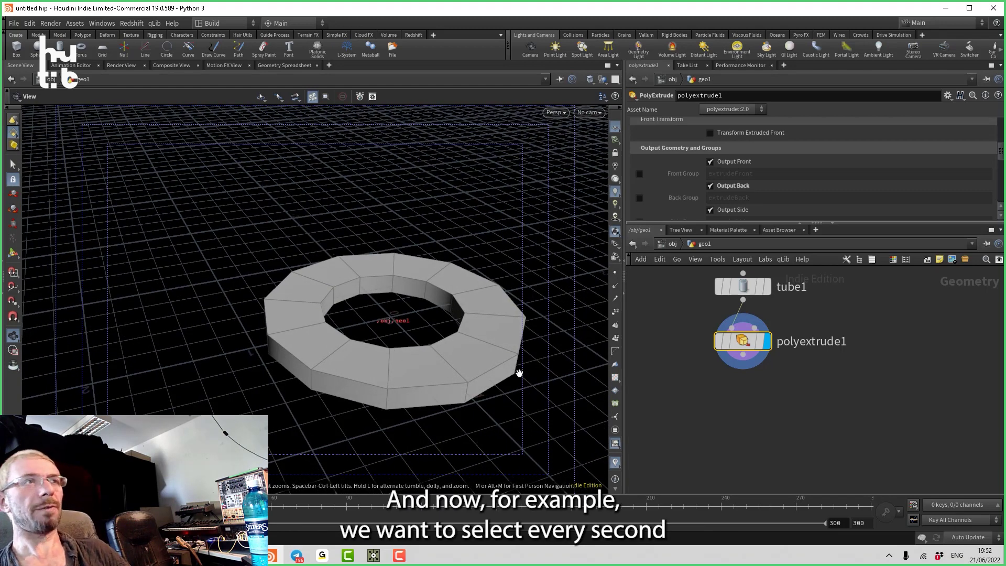
Enable polyextrude1's Front Group output as extrudeFront and check its 12 front polygons.
left_click_drag(522, 371, 413, 334)
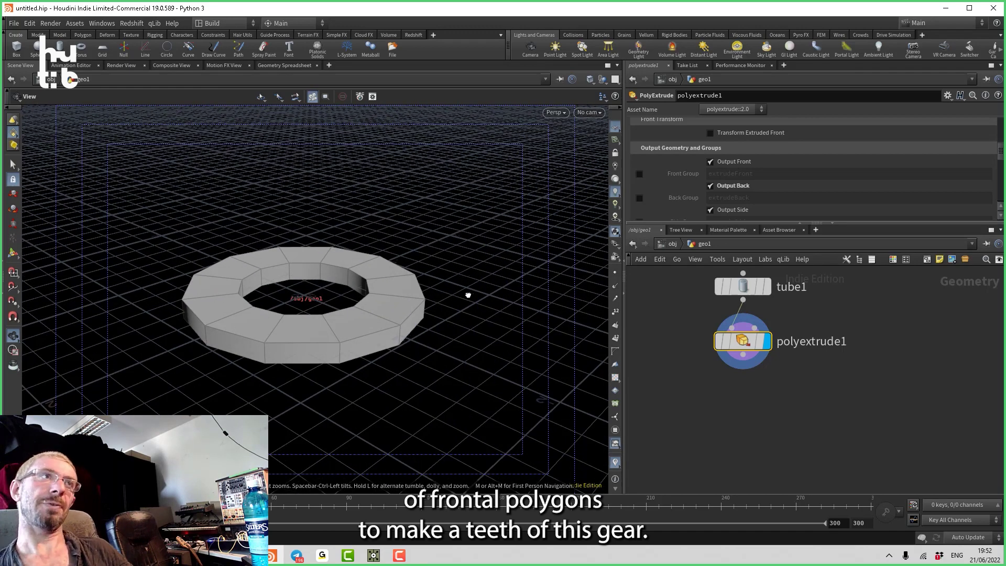
left_click_drag(466, 304, 465, 318)
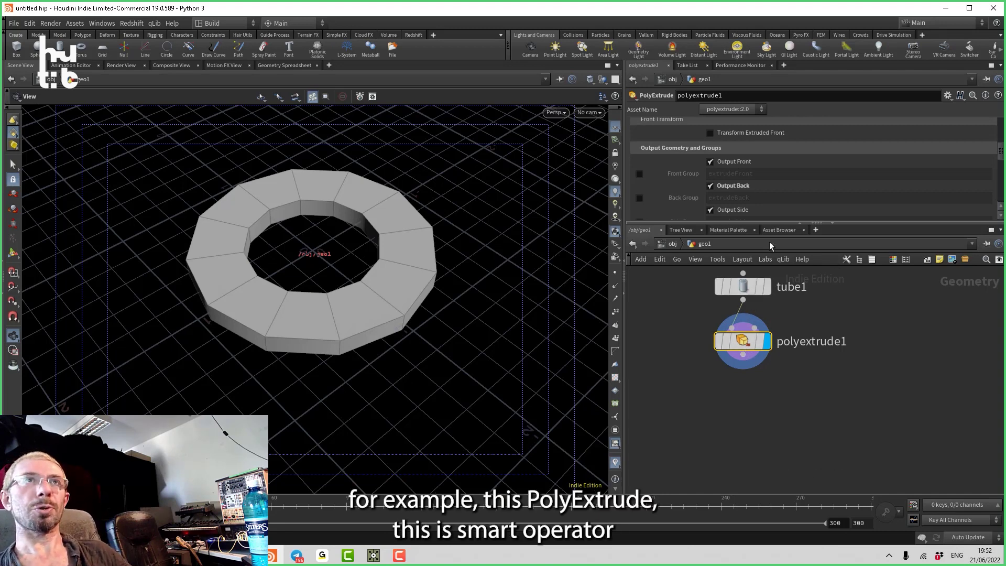
scroll(778, 171, "down", 2)
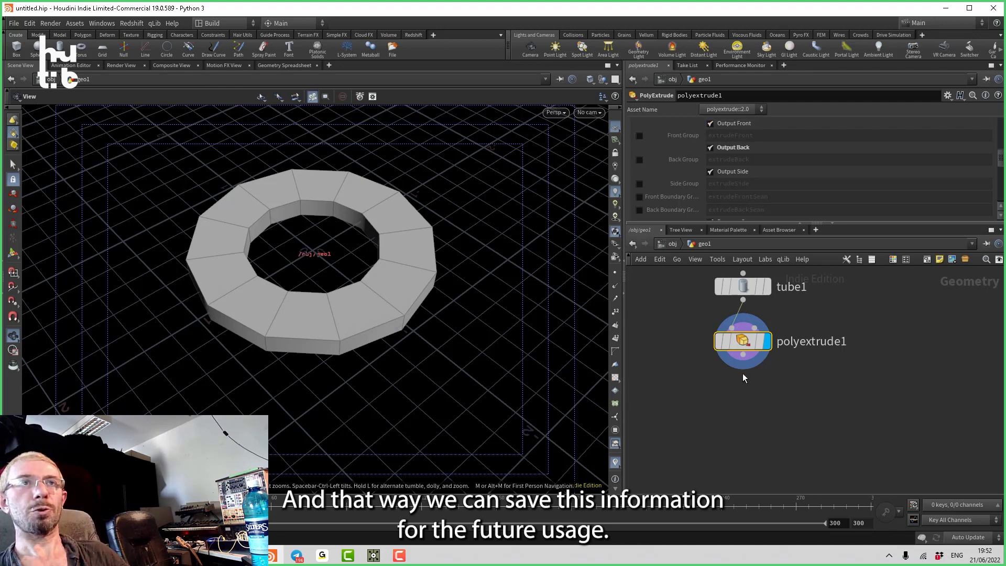
left_click(639, 135)
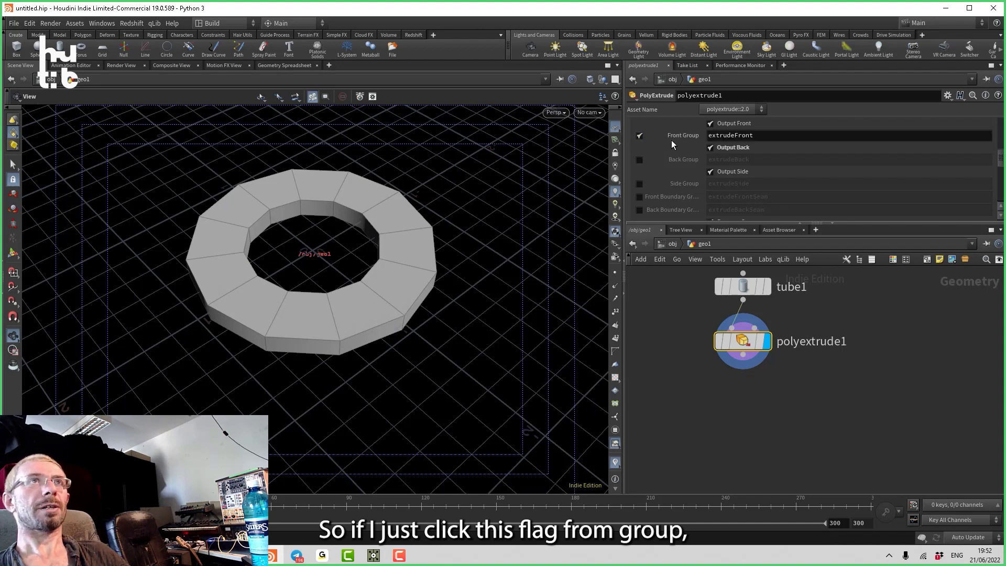
middle_click(744, 342)
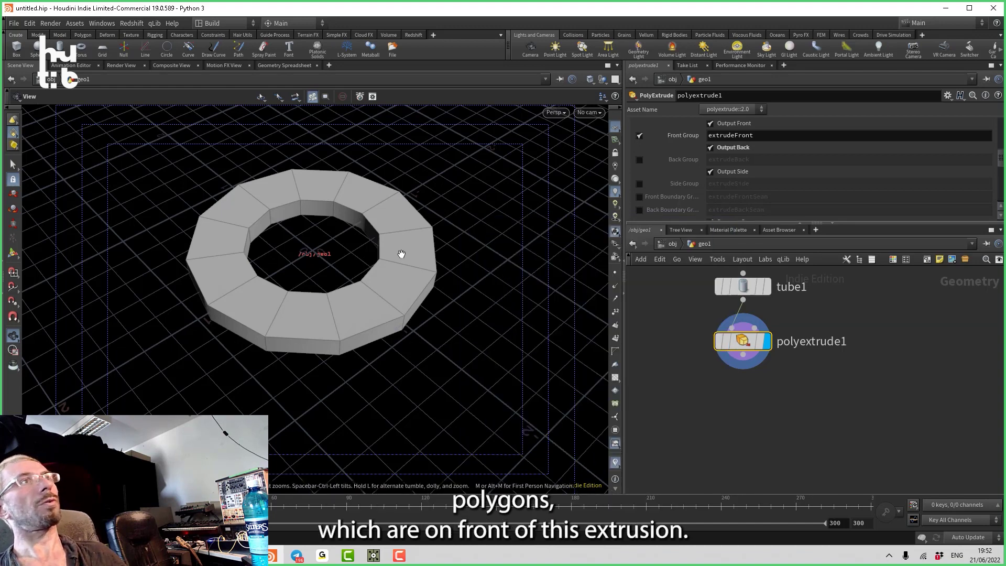
Add a Group by Range node, grouprange1, below polyextrude1.
key("Tab")
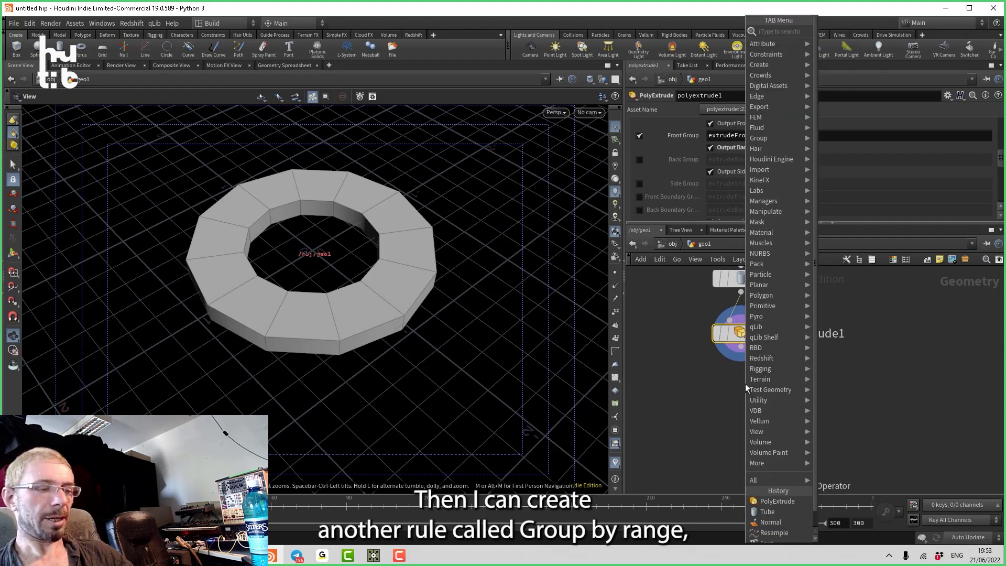
type("gr")
left_click(545, 241)
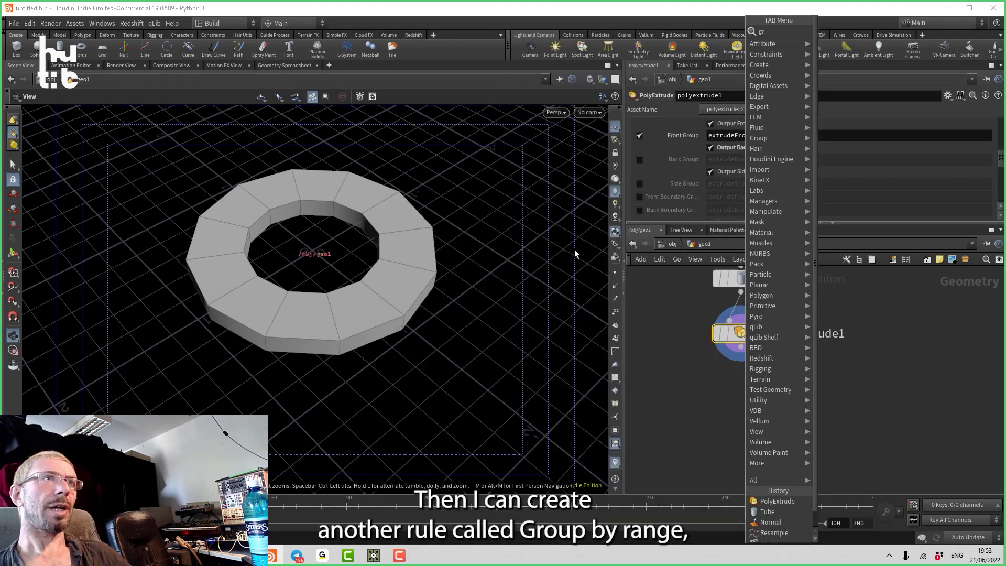
left_click(734, 394)
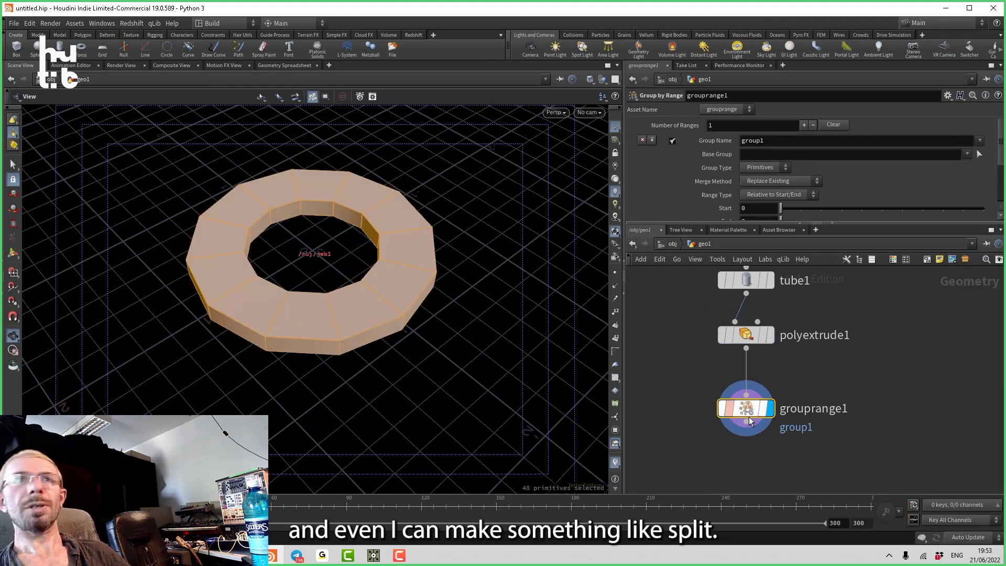
left_click_drag(746, 409, 772, 437)
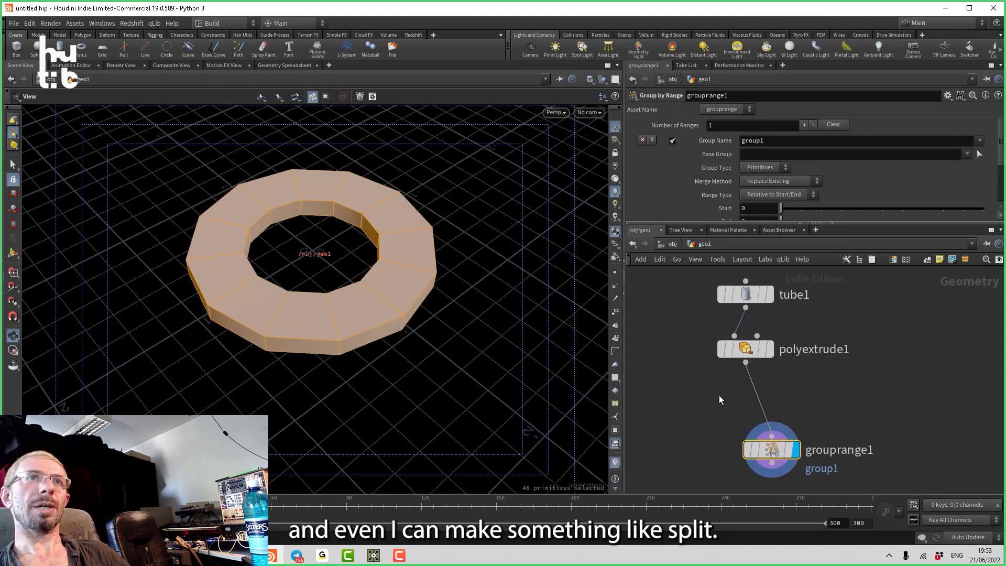
Insert split1 after polyextrude1 splitting on extrudeFront, display it, and move grouprange1 beneath it.
key("Tab")
type("s")
mouse_move(717, 394)
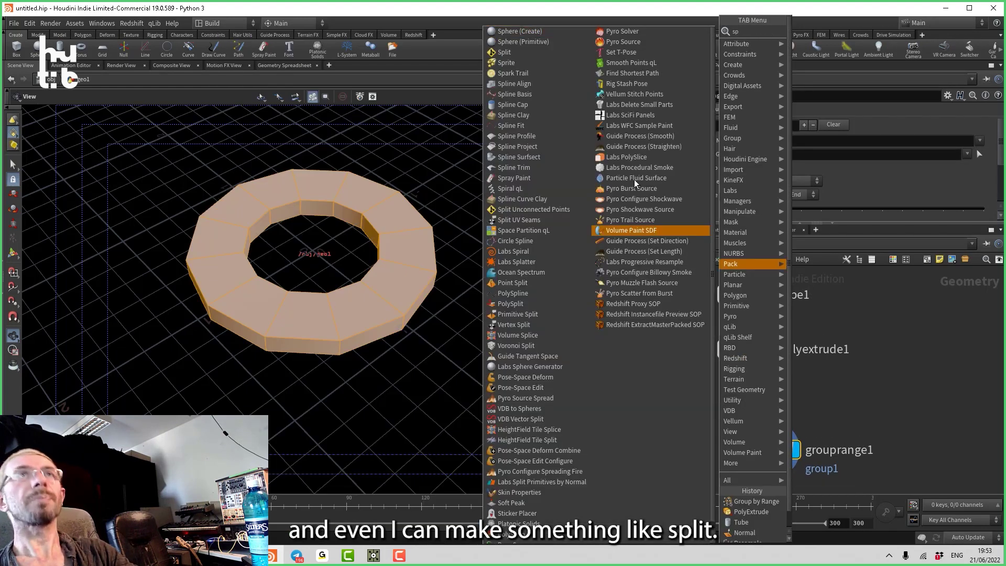
left_click(510, 56)
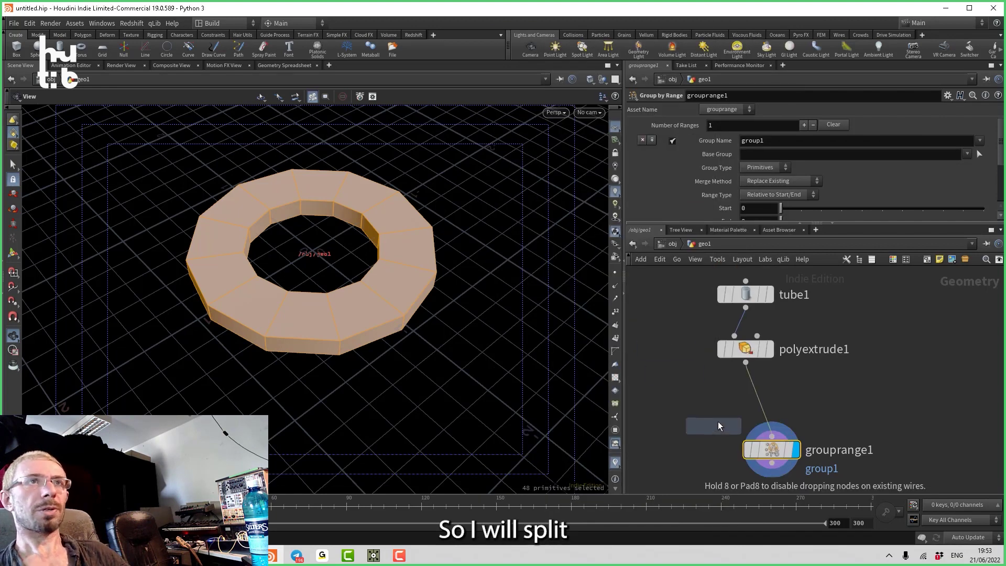
left_click(716, 423)
left_click(740, 431)
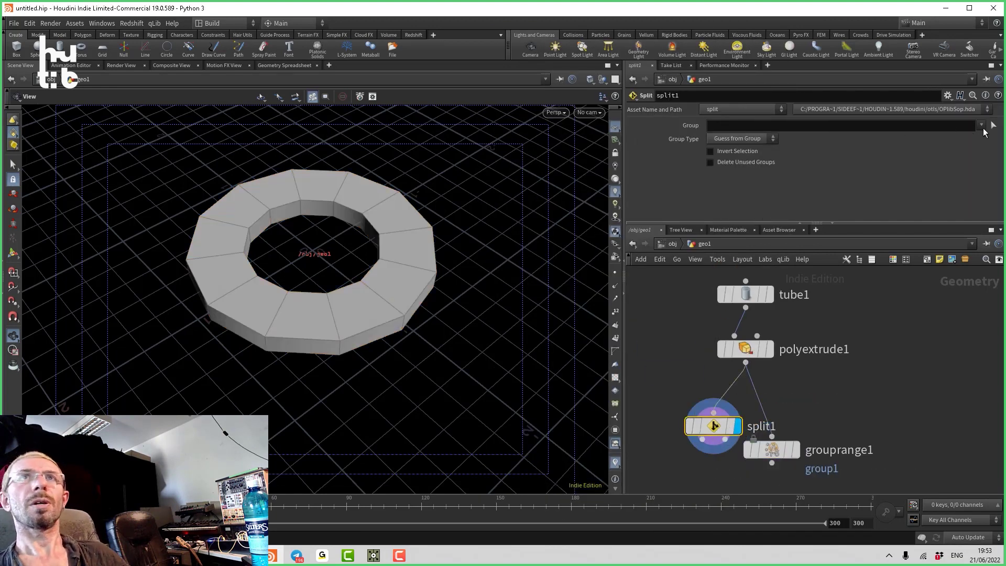
left_click(964, 137)
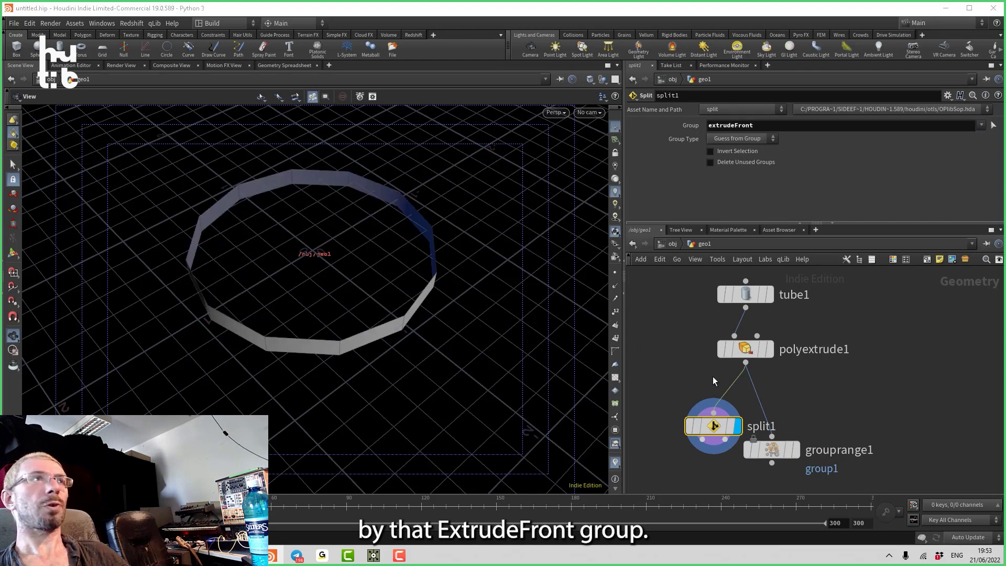
middle_click_drag(741, 435, 756, 394)
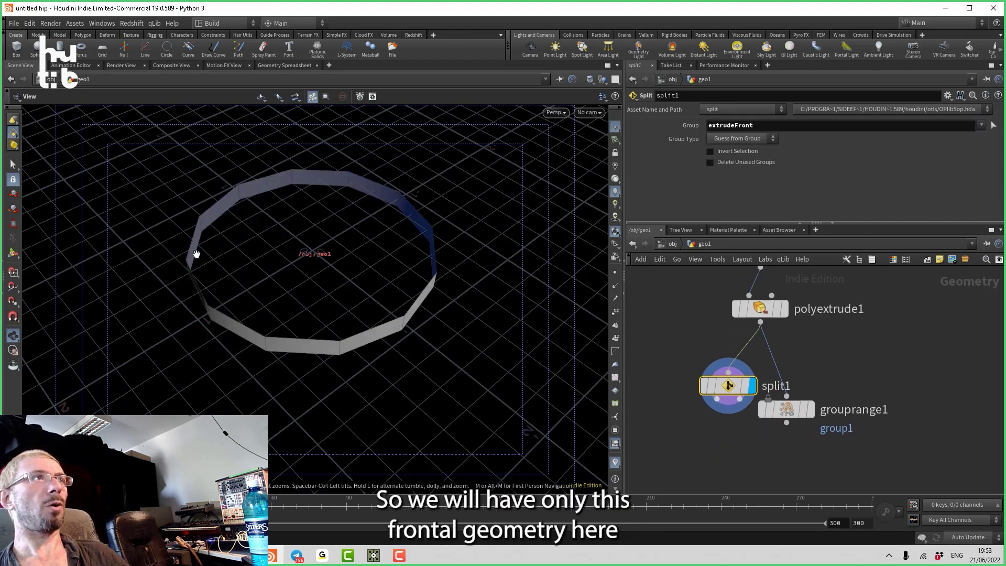
left_click_drag(762, 418, 719, 435)
Wire grouprange1 to split1 and set its range filter to select 1 of every 2 polygons.
left_click(730, 445)
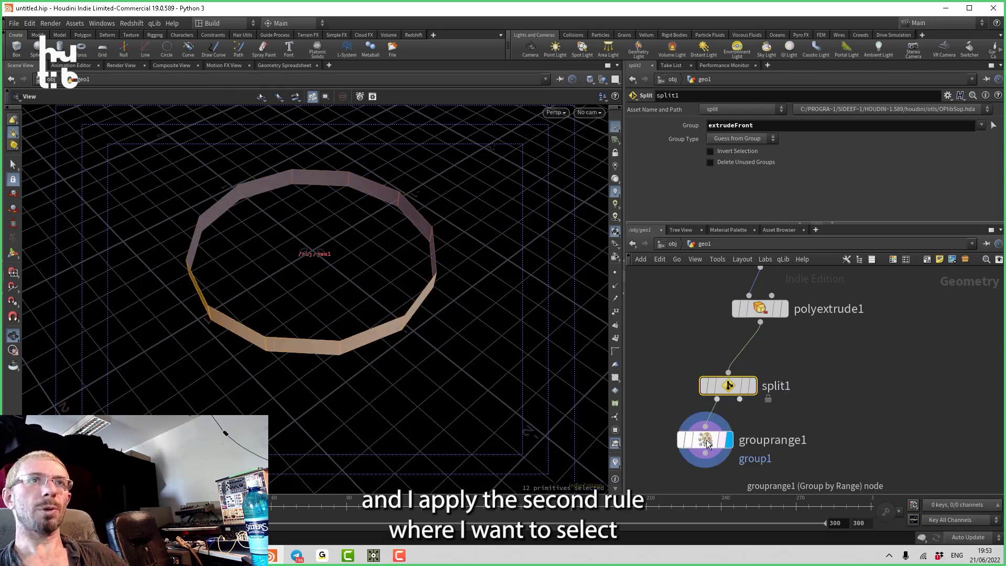
left_click(707, 443)
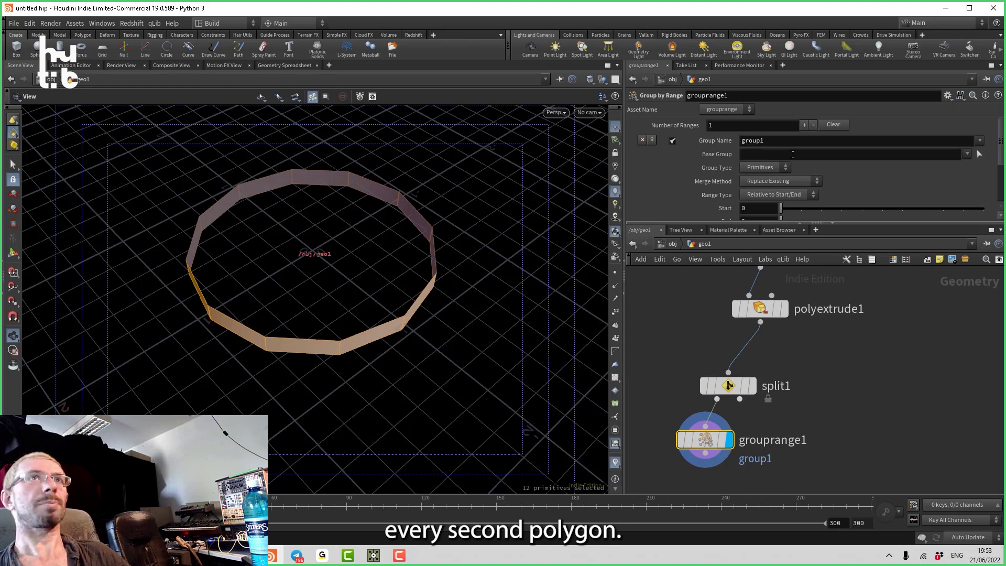
scroll(841, 175, "down", 5)
left_click(885, 182)
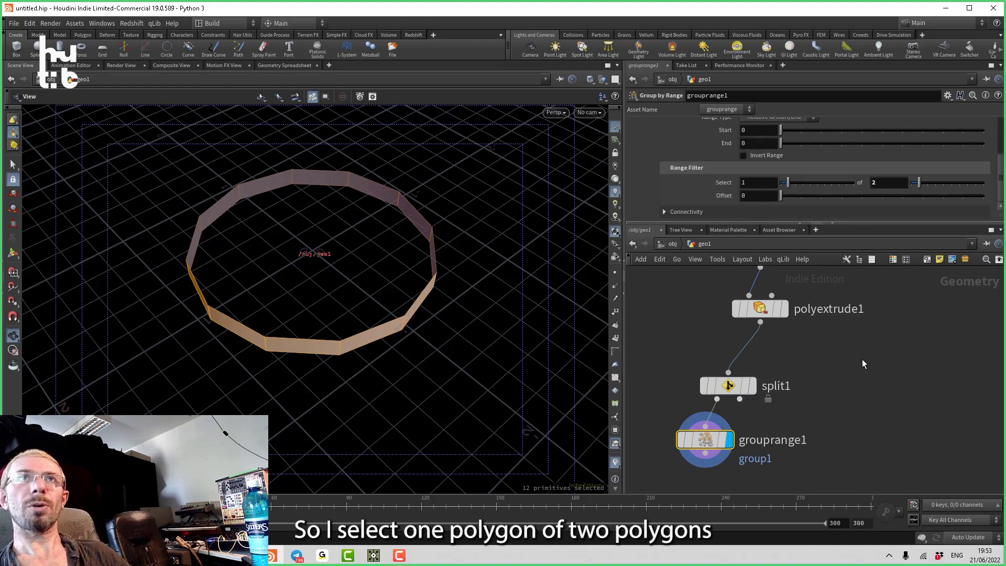
type("2")
key("Return")
left_click_drag(400, 352, 358, 371)
middle_click_drag(811, 361, 792, 306)
Add polyextrude2 restricted to group1 and extrude those faces outward into teeth.
key("Tab")
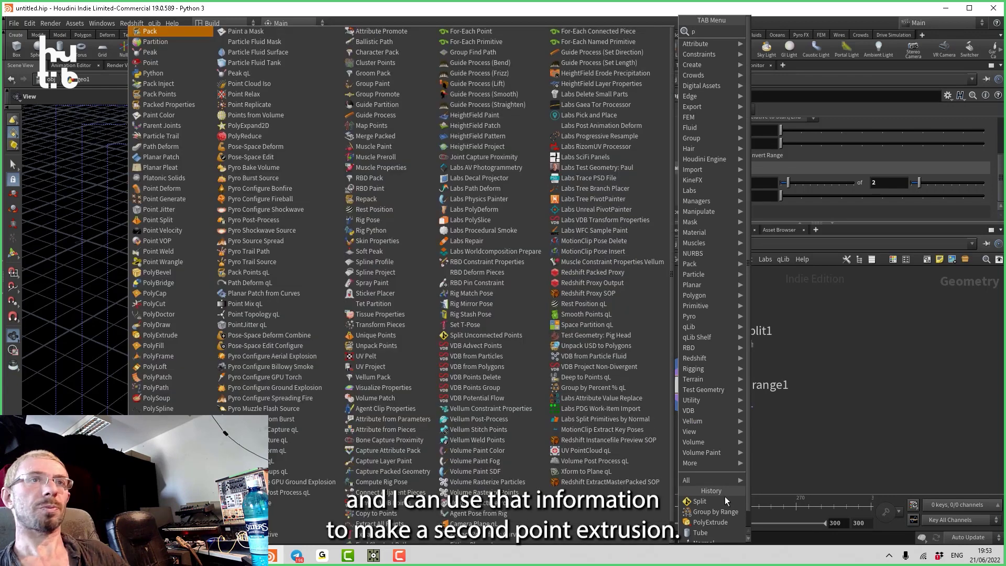
left_click(709, 522)
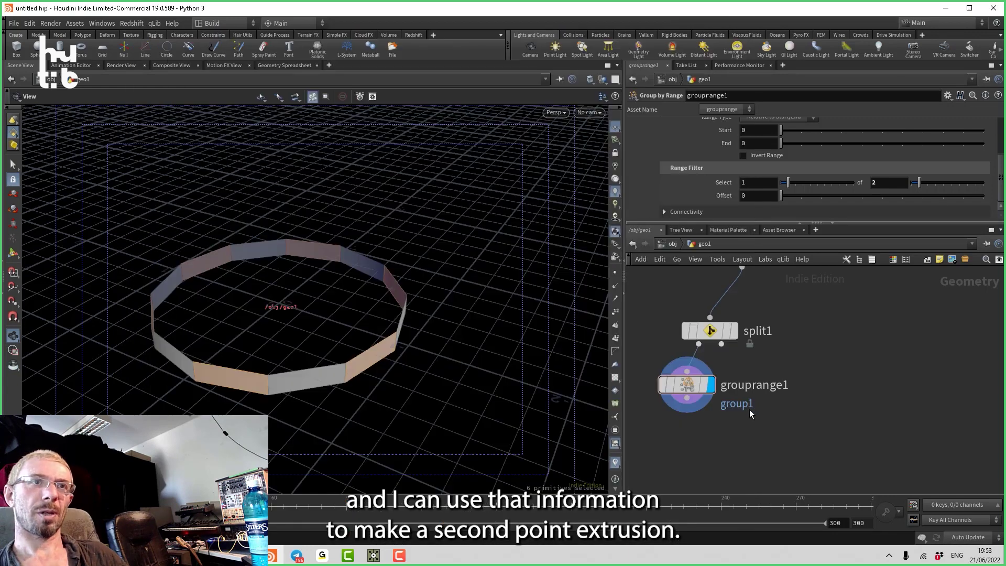
left_click(689, 464)
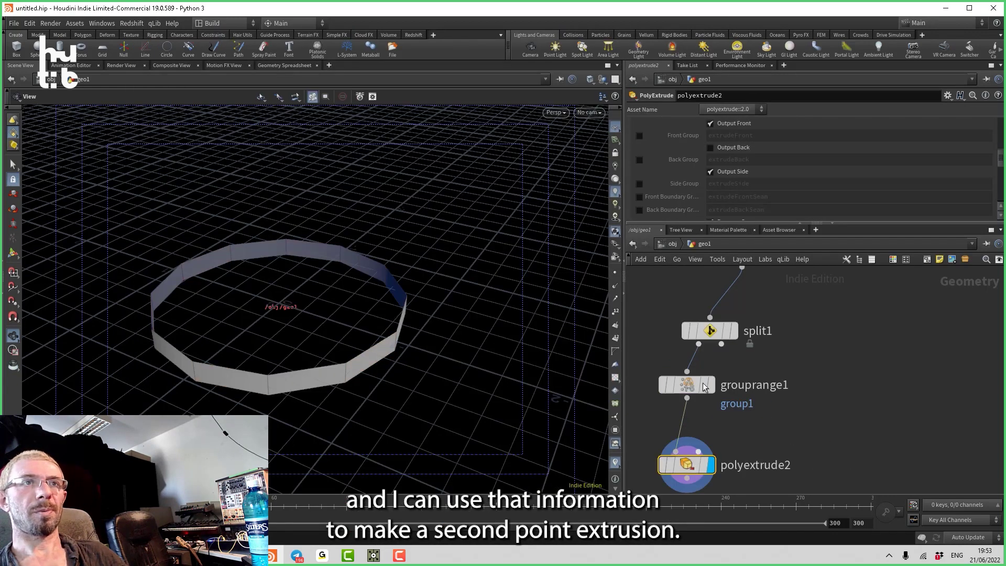
scroll(826, 148, "up", 5)
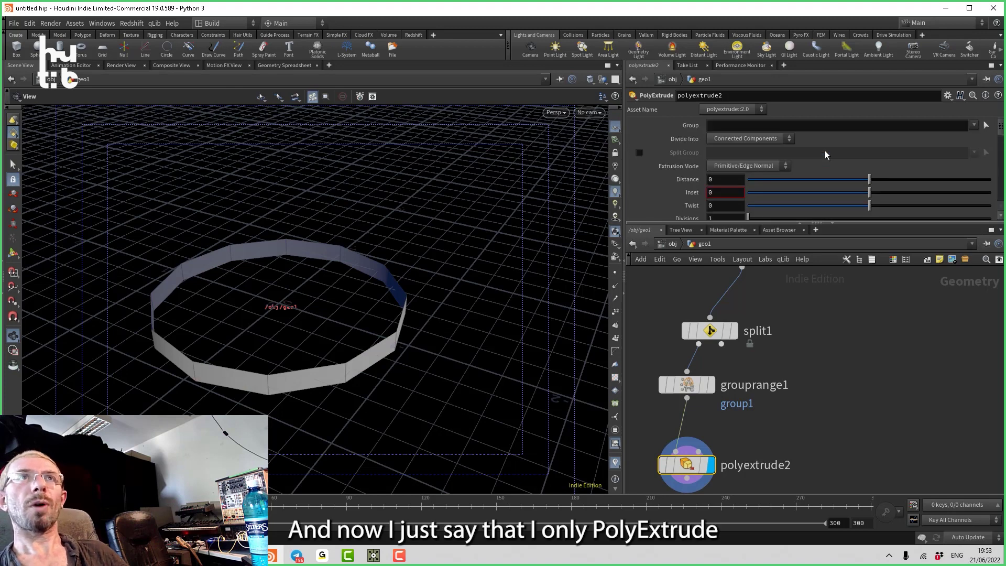
left_click(974, 126)
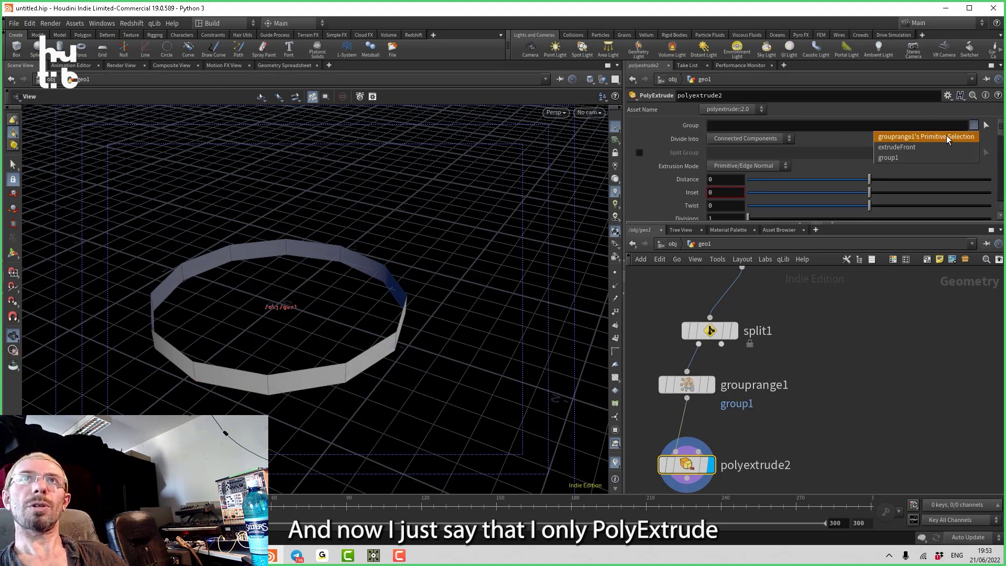
left_click(903, 156)
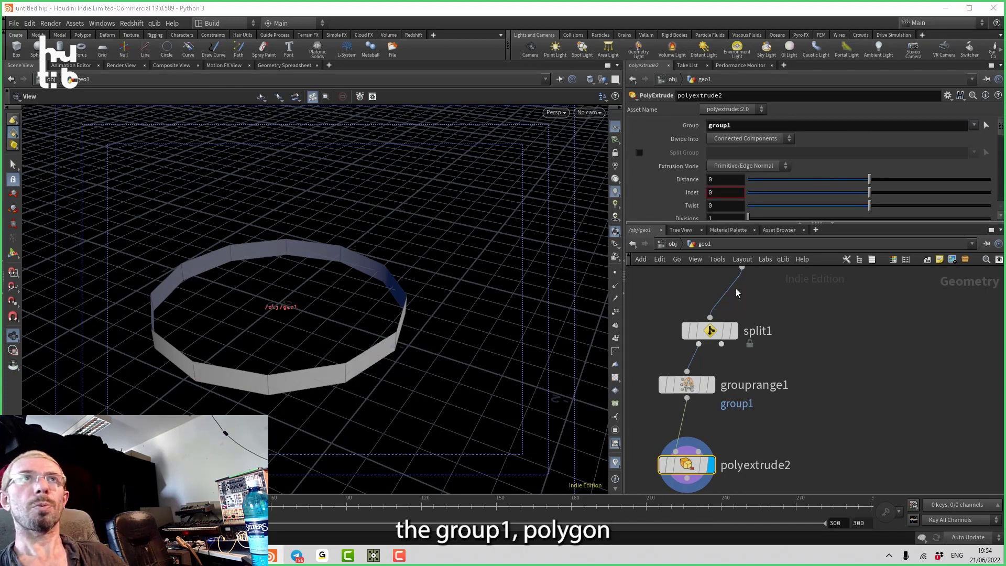
mouse_move(874, 179)
left_mouse_down()
mouse_move(927, 182)
mouse_move(876, 195)
left_mouse_up()
Taper the teeth with Inset 0.045 and merge polyextrude2 with split1's other output in merge1.
left_click_drag(367, 293, 320, 293)
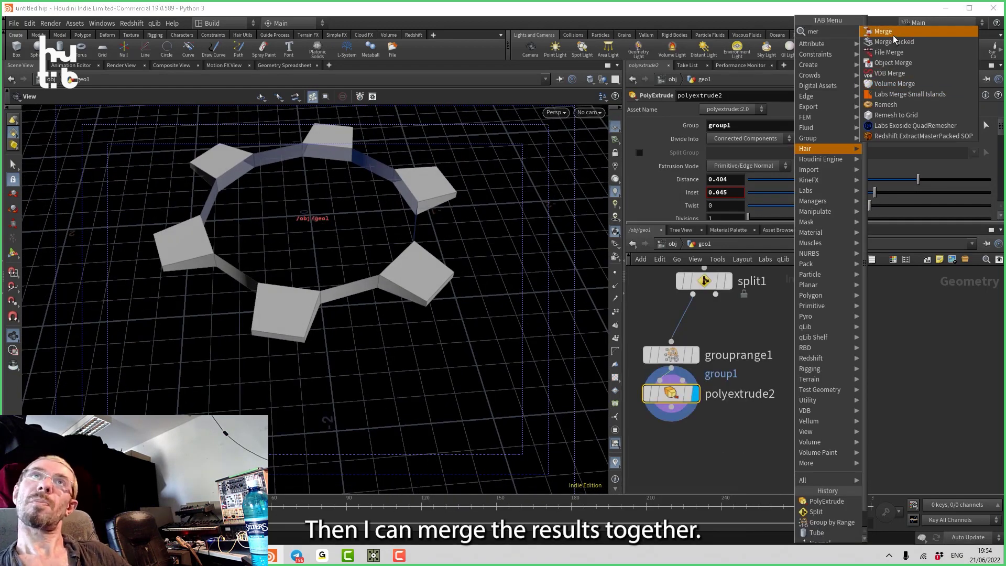
key("Return")
left_click(723, 463)
left_click_drag(671, 407, 719, 450)
left_click_drag(715, 294, 742, 463)
left_click(745, 464)
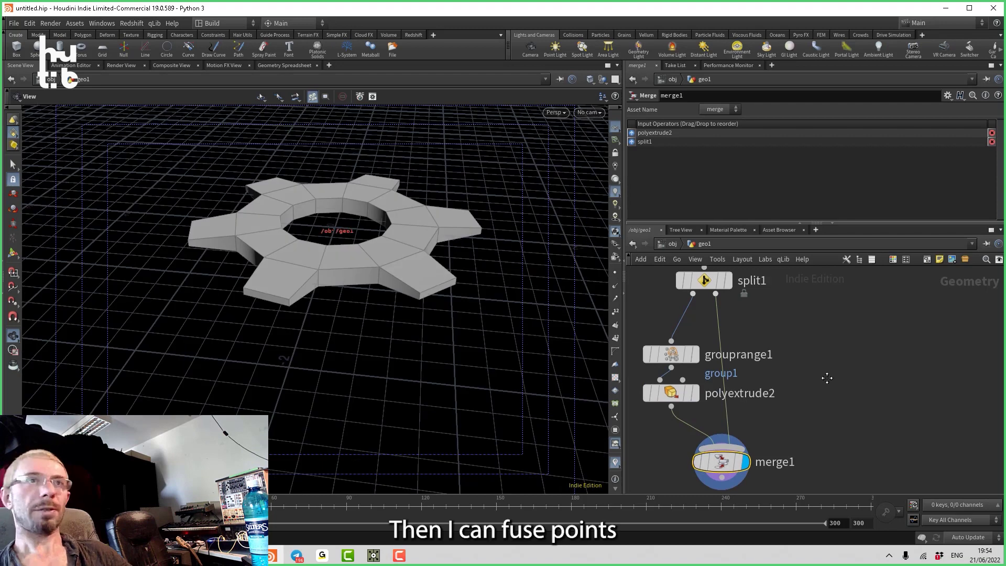
middle_click_drag(779, 432, 768, 379)
Add fuse1 below merge1 and display the fused gear.
key("Tab")
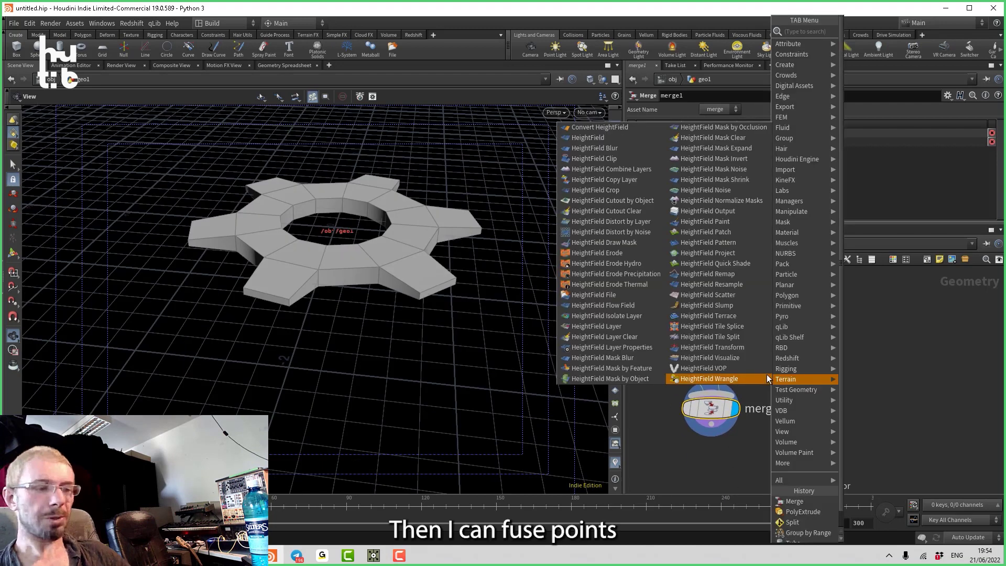
type("fu")
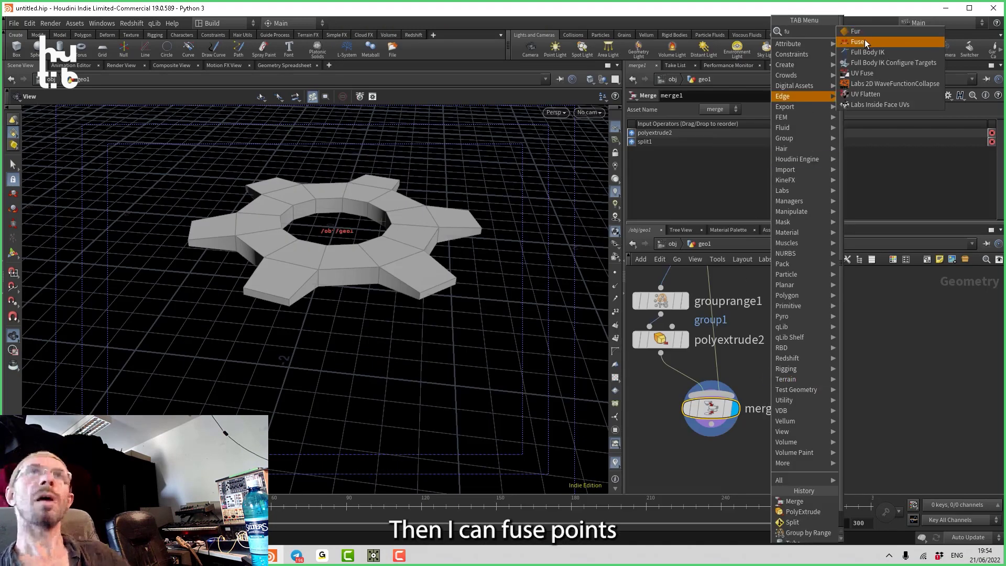
left_click(865, 41)
left_click(710, 464)
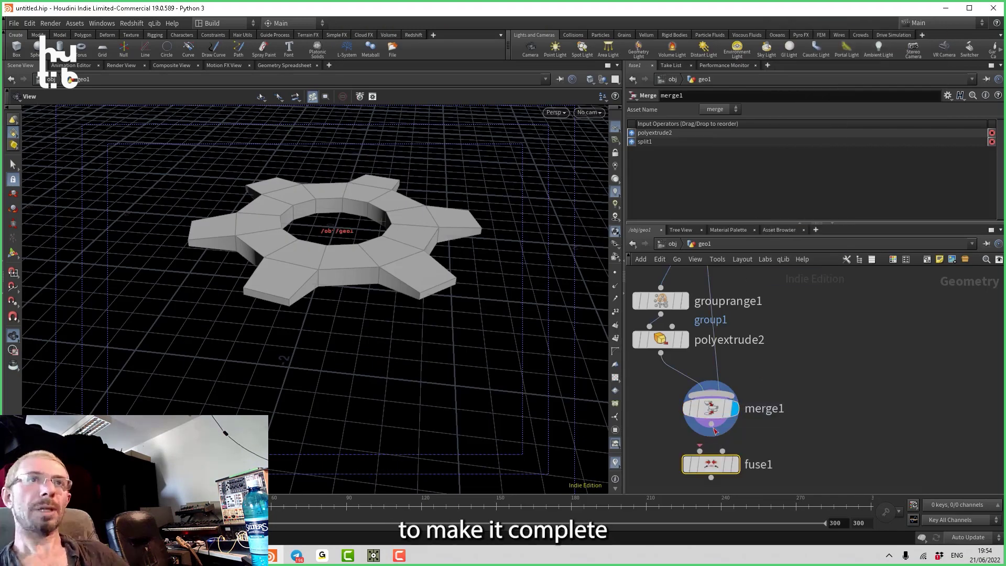
left_click_drag(700, 451, 711, 424)
left_click(733, 464)
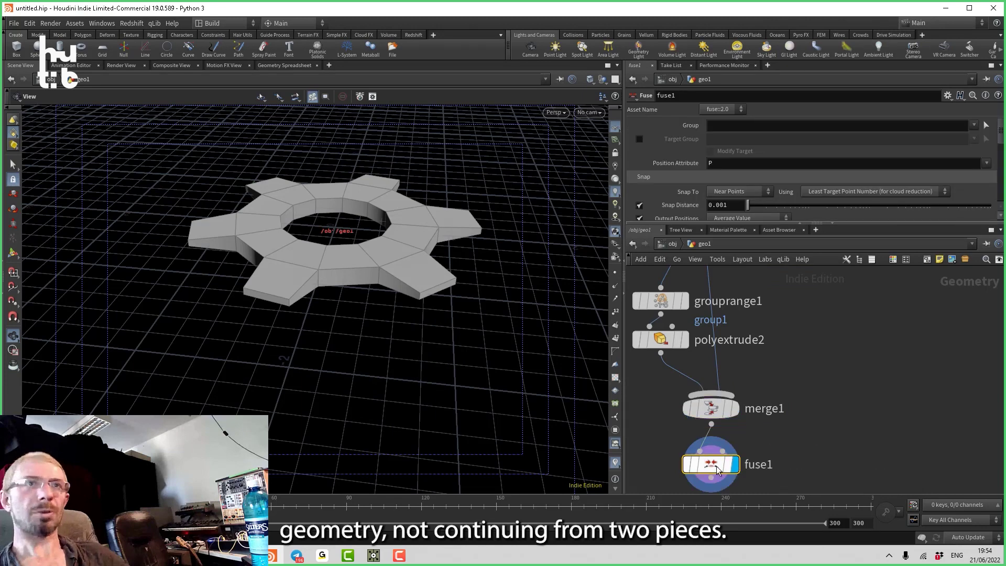
right_click_drag(422, 317, 739, 385)
Add polybevel1 after fuse1 with Distance 0.019 and Ignore Flat Edges enabled.
middle_click_drag(814, 395, 823, 330)
key("Tab")
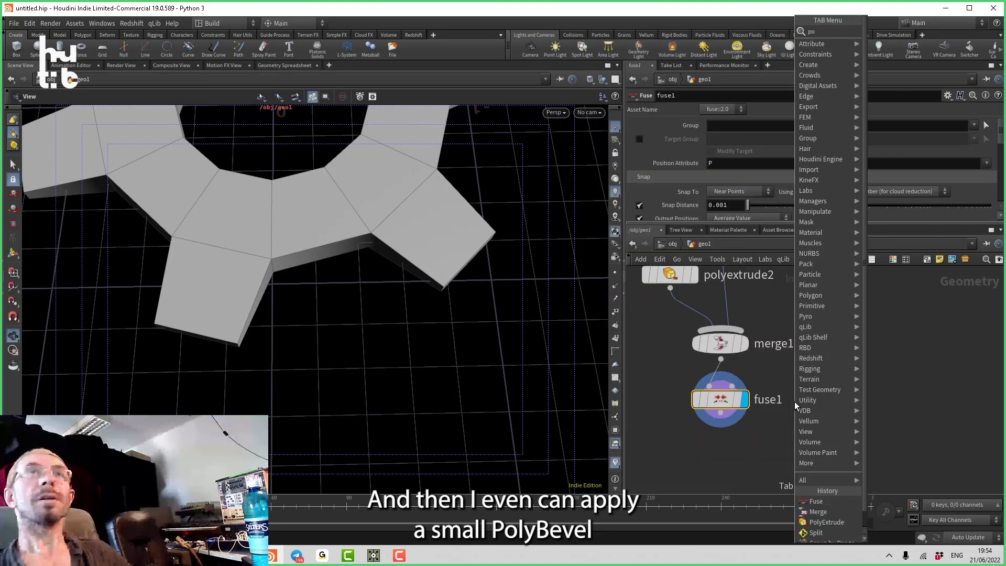
type("poly")
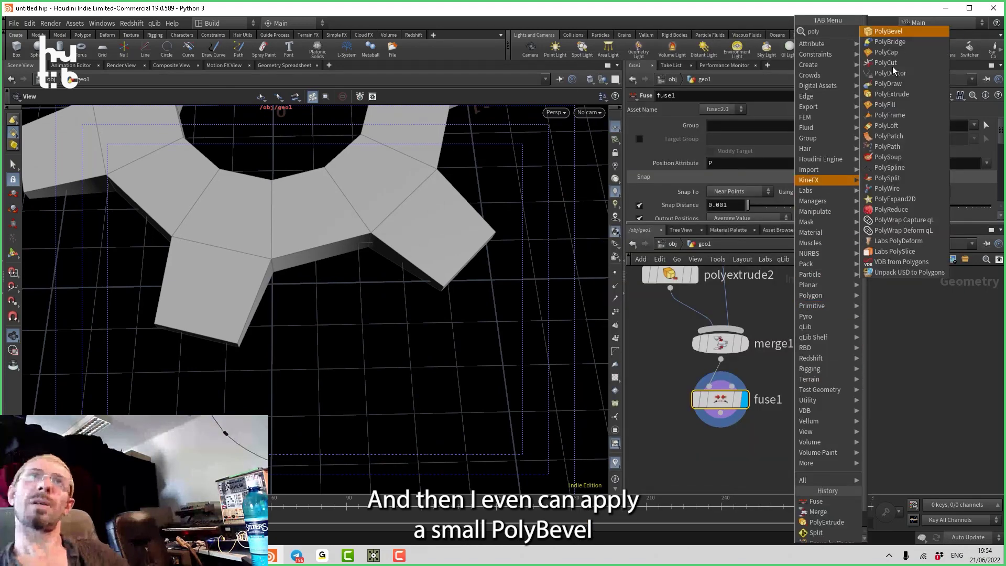
left_click(891, 31)
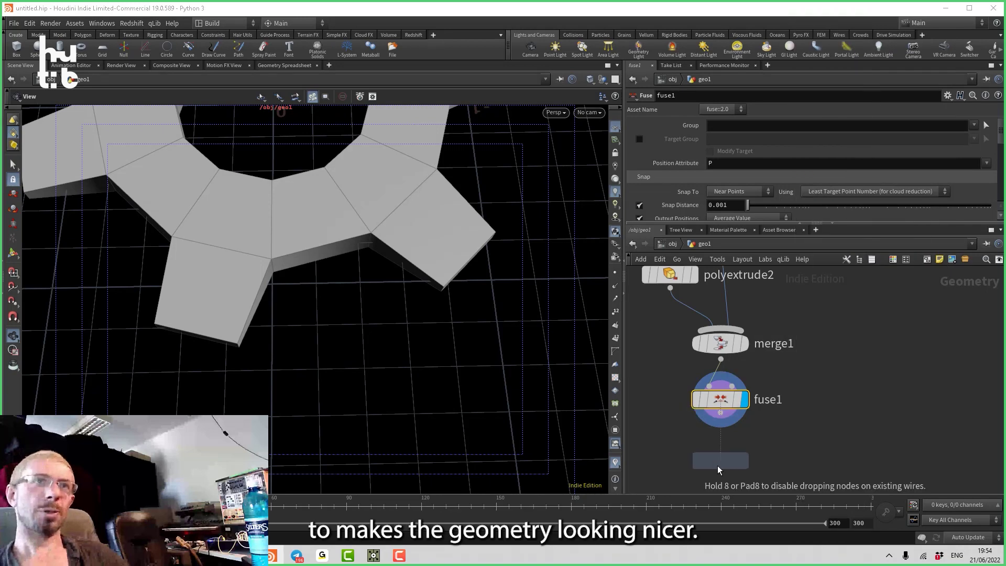
left_click(719, 466)
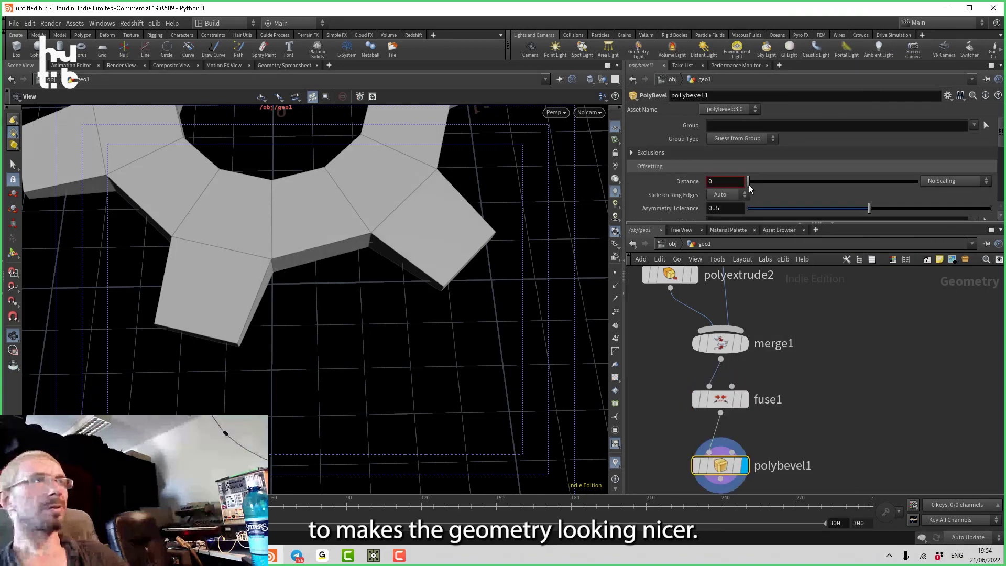
left_click_drag(749, 185, 751, 185)
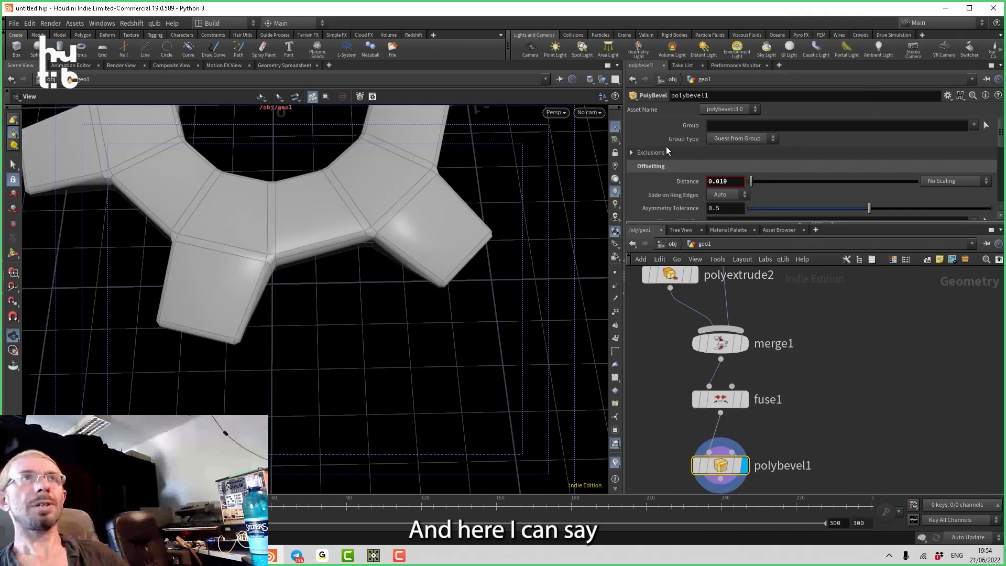
left_click(682, 153)
left_click(720, 167)
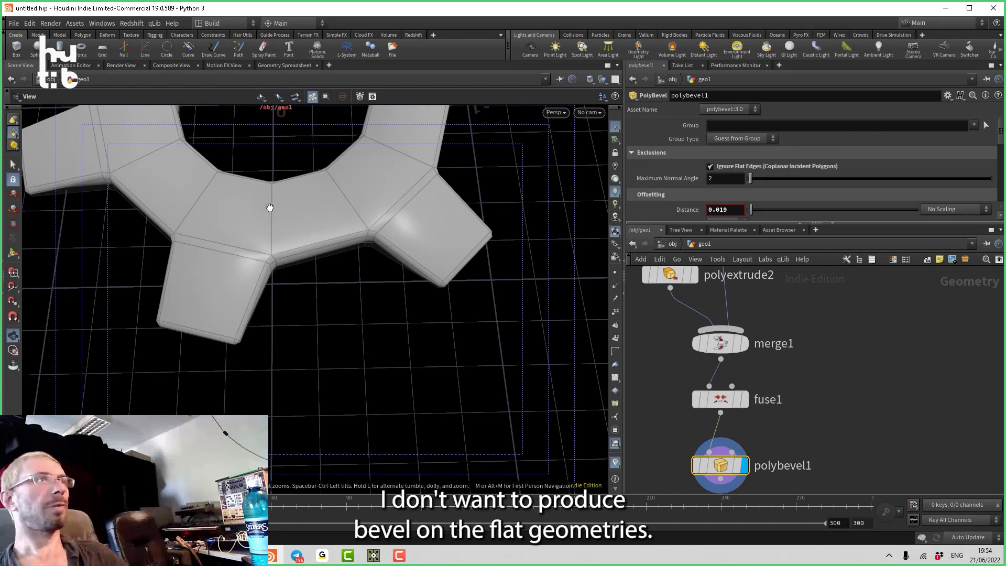
left_click_drag(394, 200, 392, 259)
middle_click_drag(392, 258, 406, 157)
Add facet1 after polybevel1, display it, and enable Cusp Polygons at 20 degrees.
middle_click_drag(795, 426, 787, 355)
key("Tab")
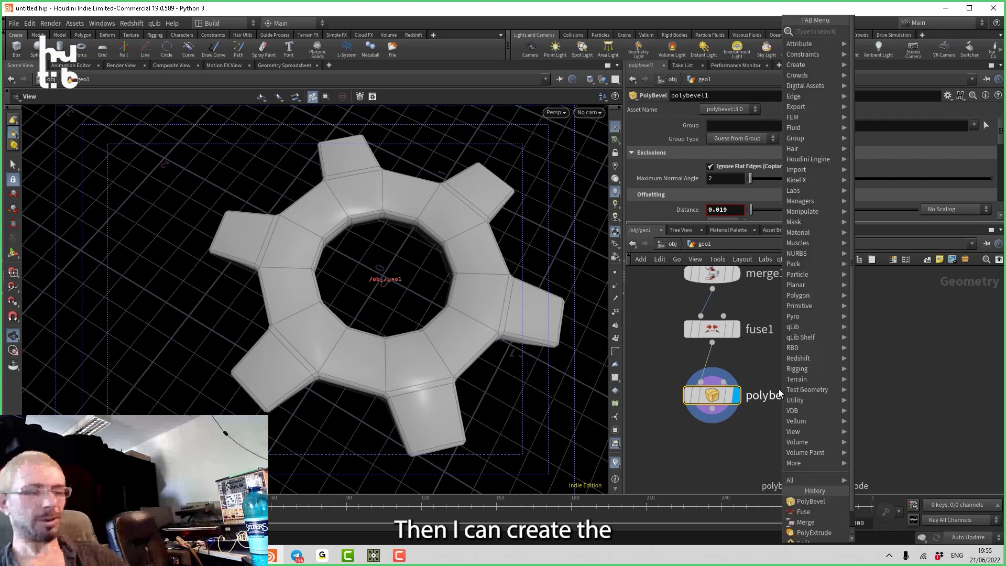
type("fa")
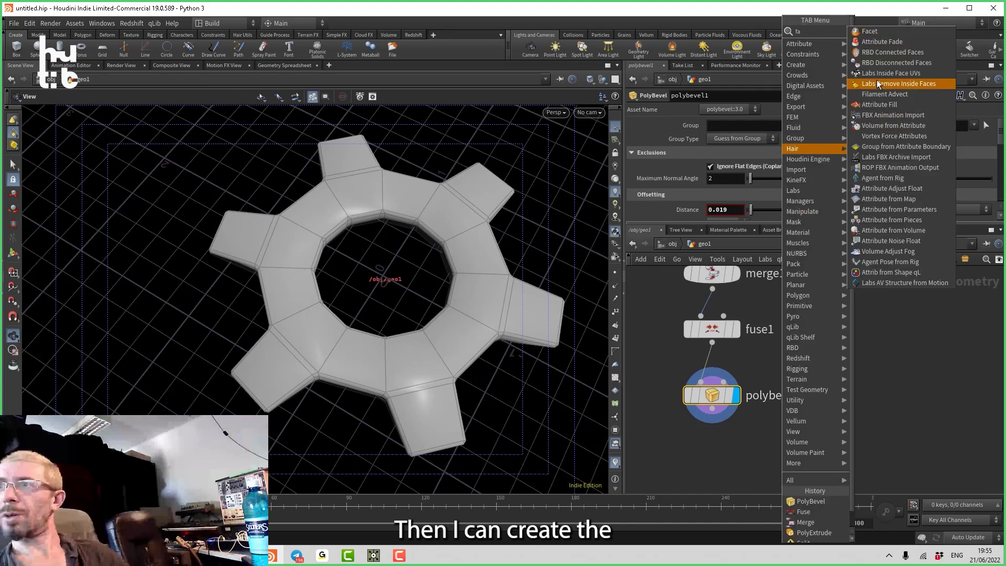
left_click(870, 32)
left_click(710, 456)
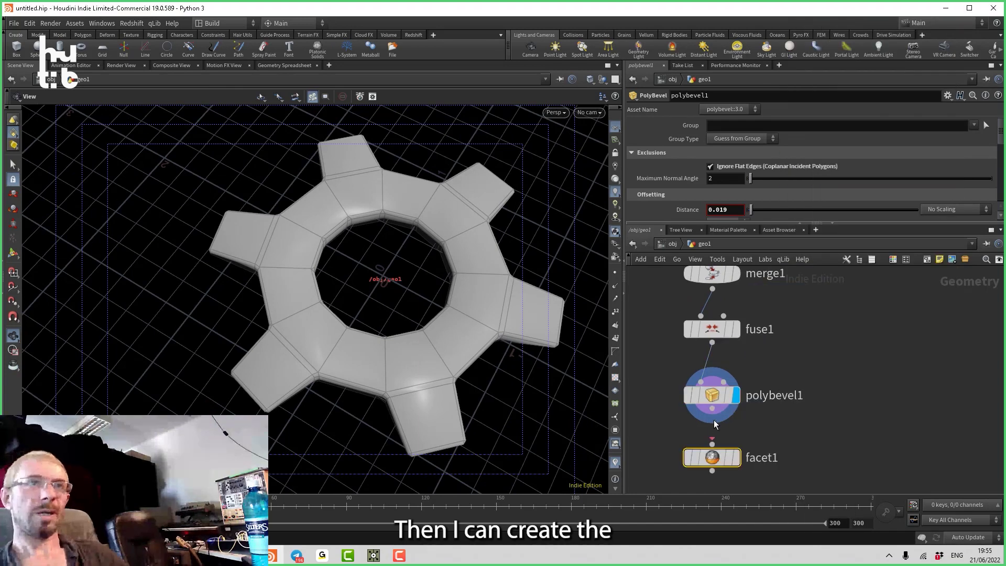
left_click(712, 439)
left_click(711, 408)
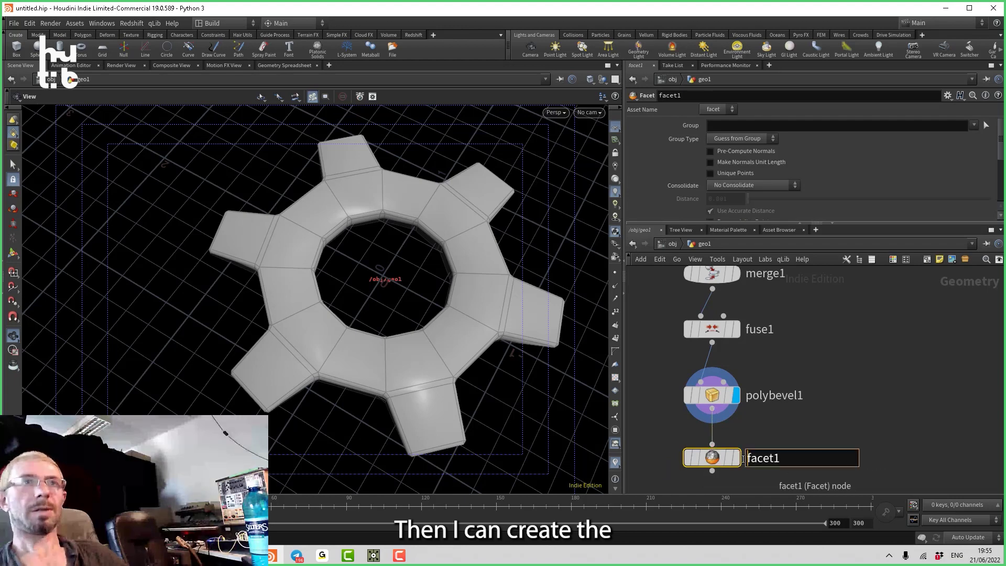
left_click(735, 458)
scroll(771, 185, "down", 3)
scroll(773, 187, "down", 1)
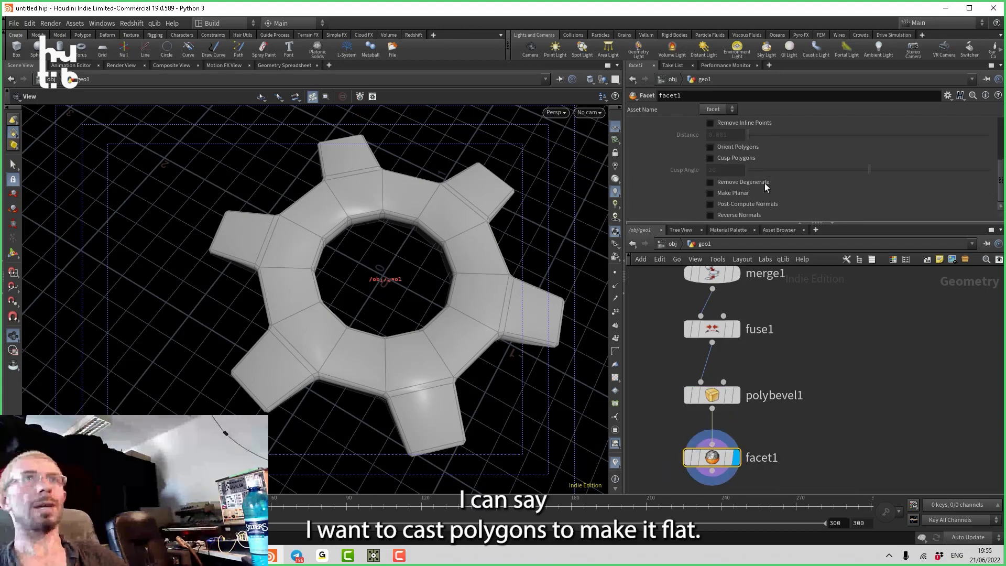
left_click(737, 158)
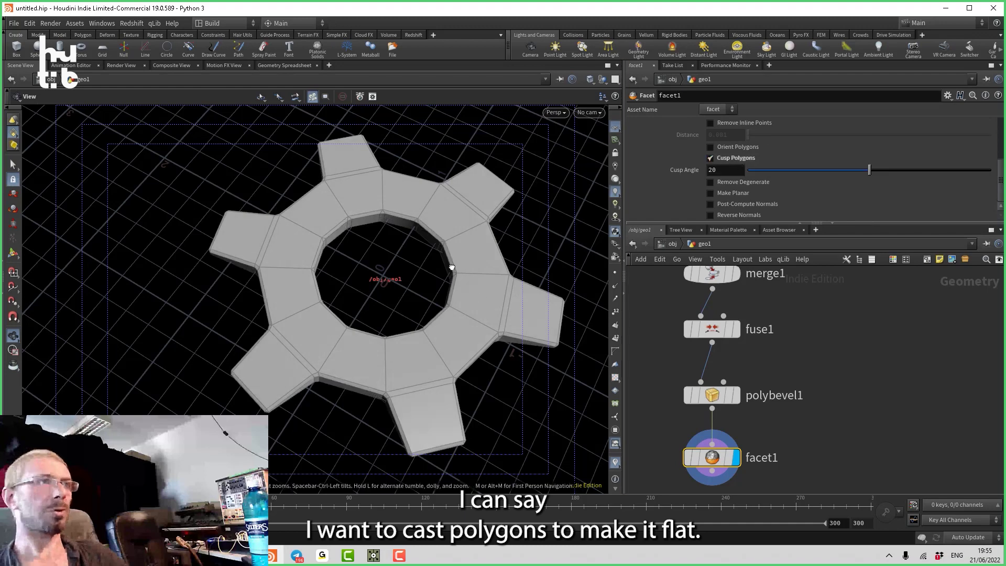
Pan the network to bring tube1 and polyextrude1 back into view.
left_click_drag(447, 250, 445, 222)
middle_click_drag(799, 394, 776, 461)
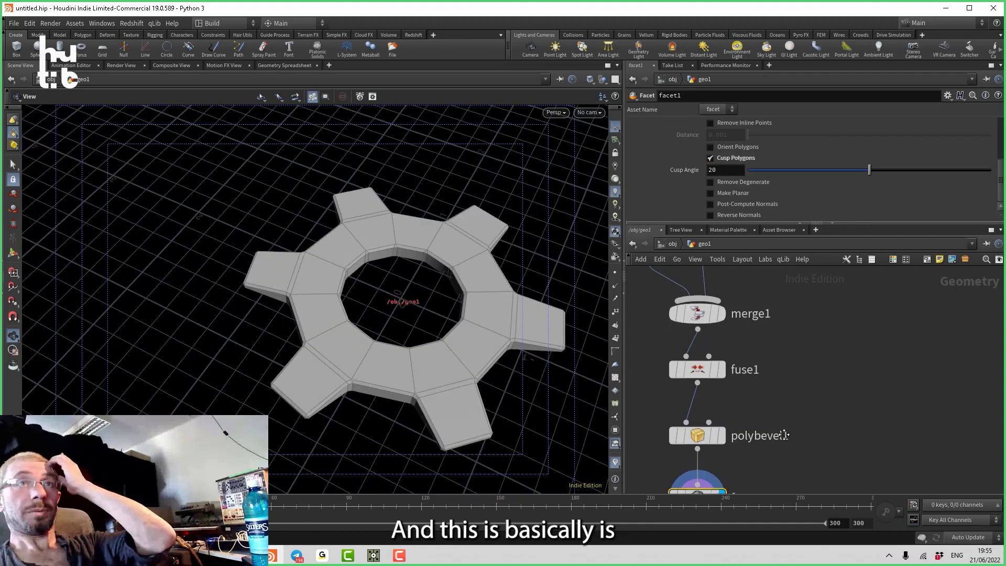
middle_click_drag(786, 375, 781, 461)
middle_click_drag(771, 382, 793, 461)
scroll(788, 455, "down", 1)
Align tube1 and polyextrude1 above split1 and review tube1's settings.
left_click_drag(756, 276, 695, 381)
middle_click_drag(821, 373, 838, 334)
left_click_drag(717, 329, 723, 329)
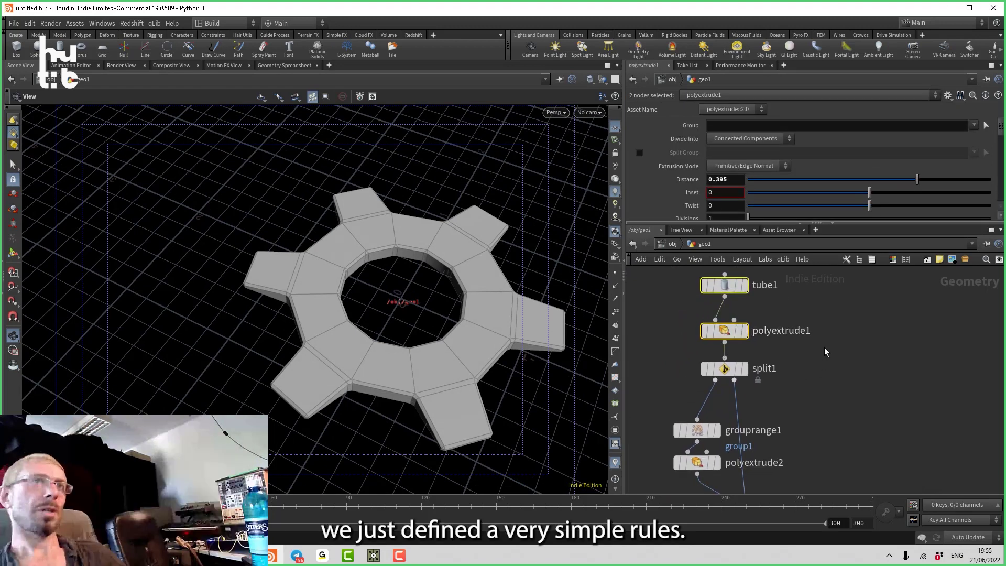
left_click(732, 285)
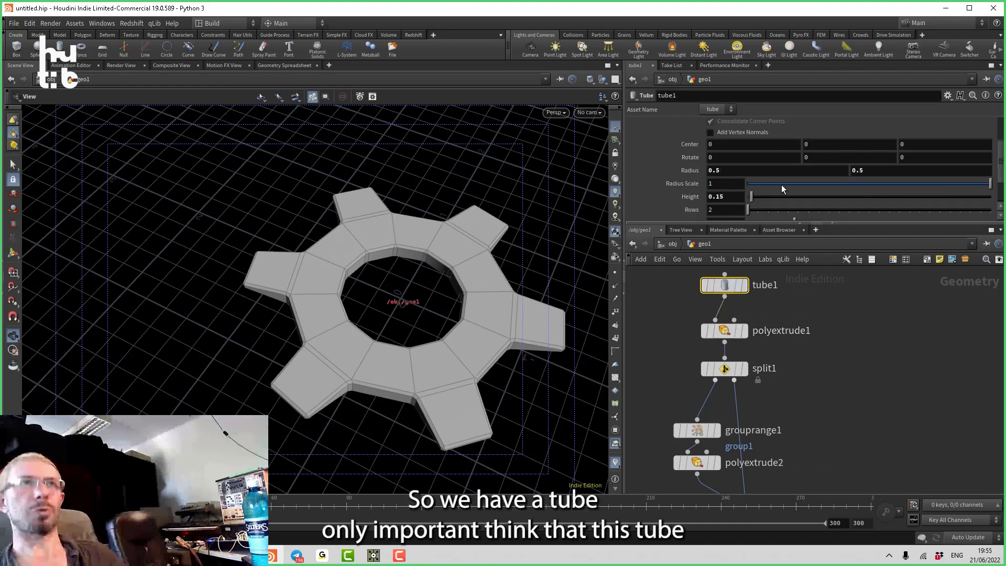
scroll(781, 185, "down", 3)
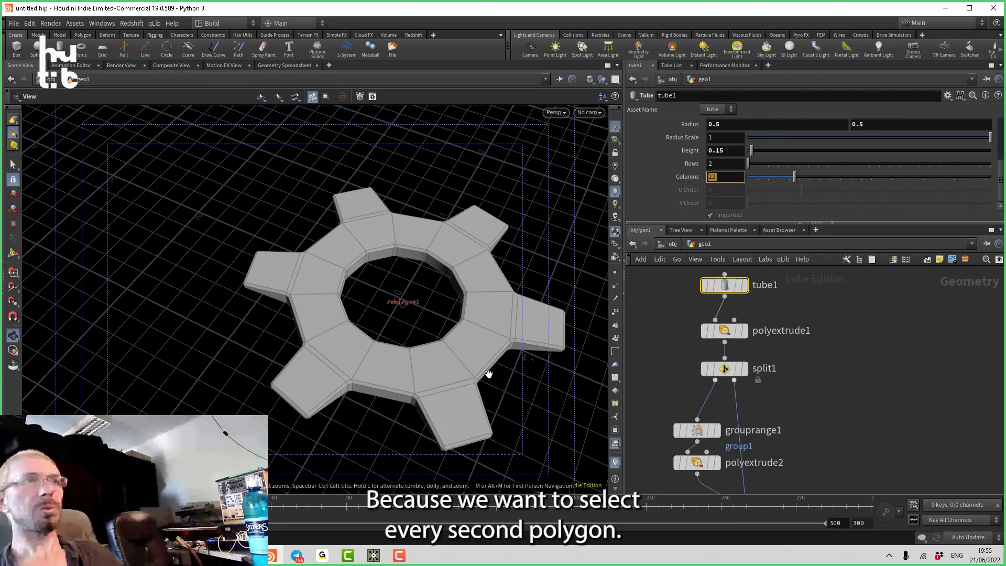
Inspect polyextrude1's ring and extrudeFront group, then display split1's output.
middle_click_drag(860, 389, 854, 419)
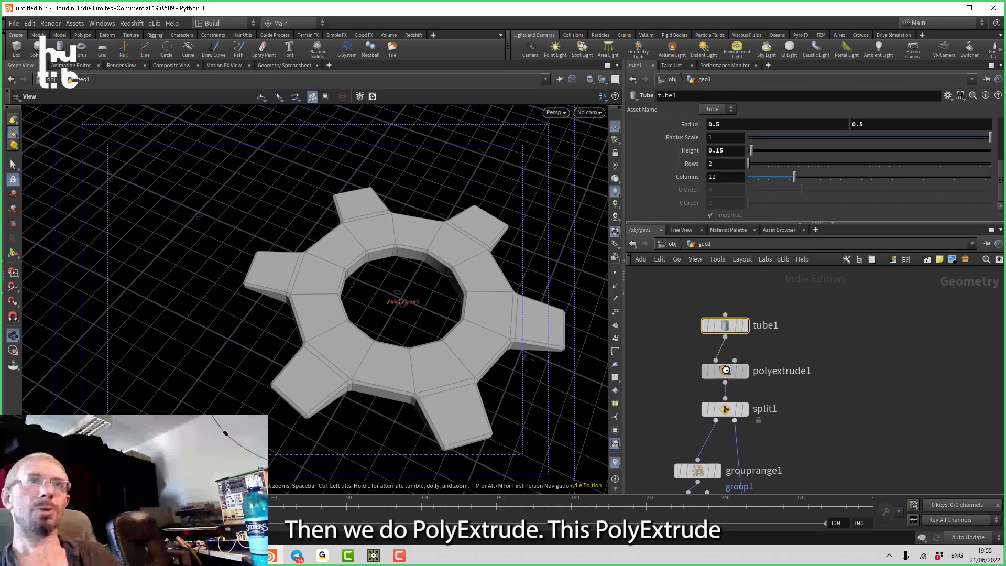
left_click(733, 370)
scroll(797, 181, "down", 3)
key("r")
left_click(729, 372)
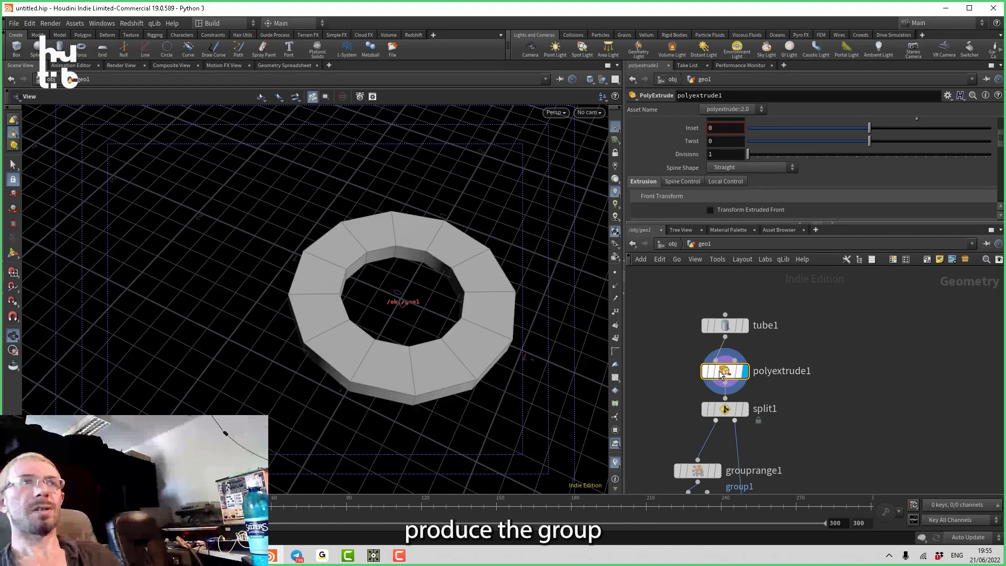
middle_click(731, 375)
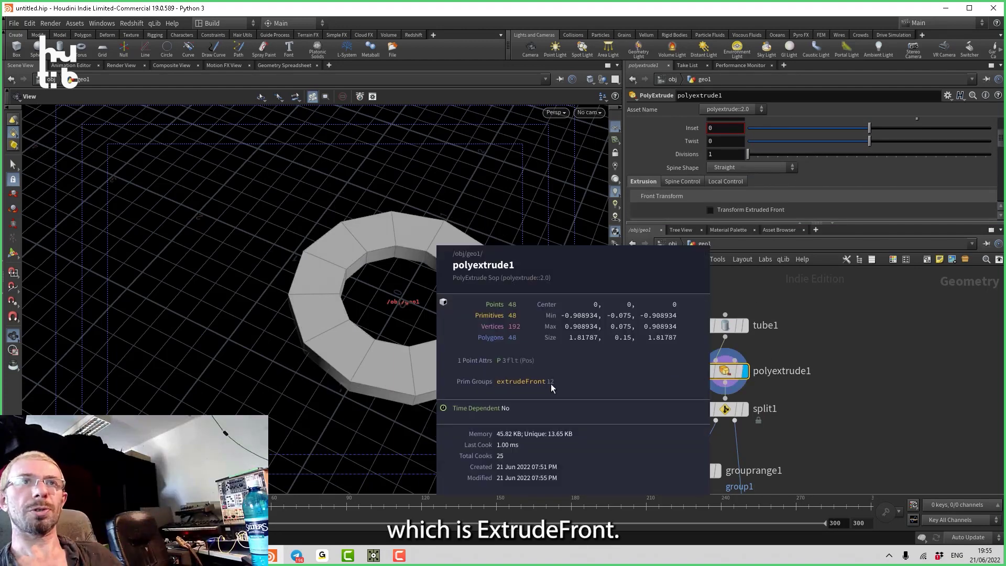
middle_click_drag(857, 405, 866, 365)
left_click(754, 370)
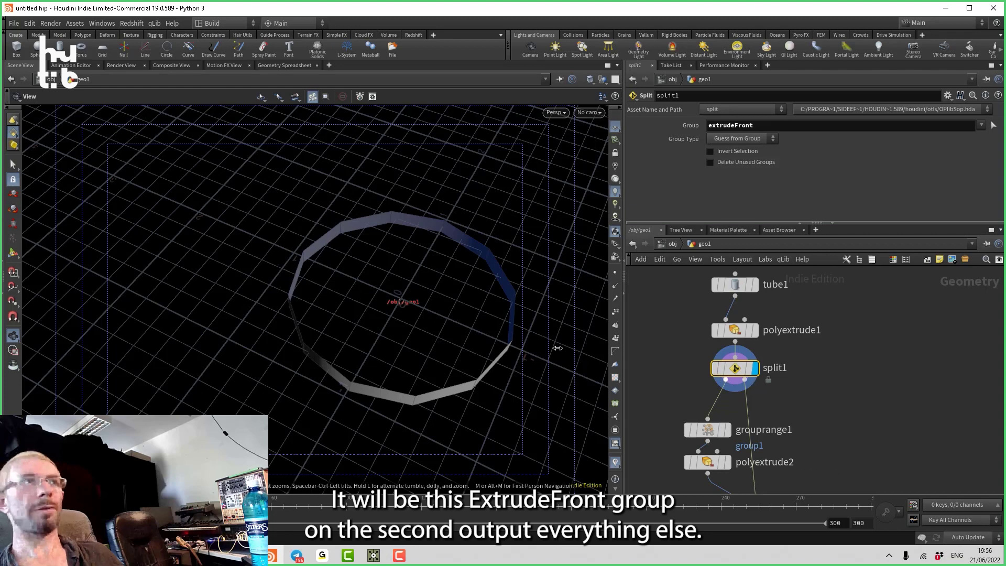
Display grouprange1 to see its every-second-face selection (Select 1 of 2).
middle_click_drag(851, 452, 854, 415)
left_click(724, 393)
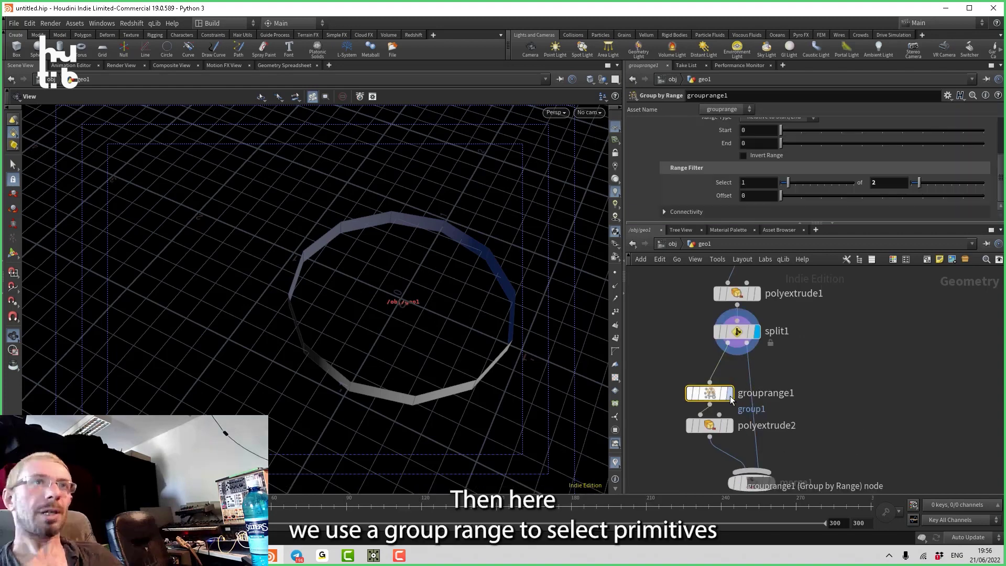
left_click(730, 393)
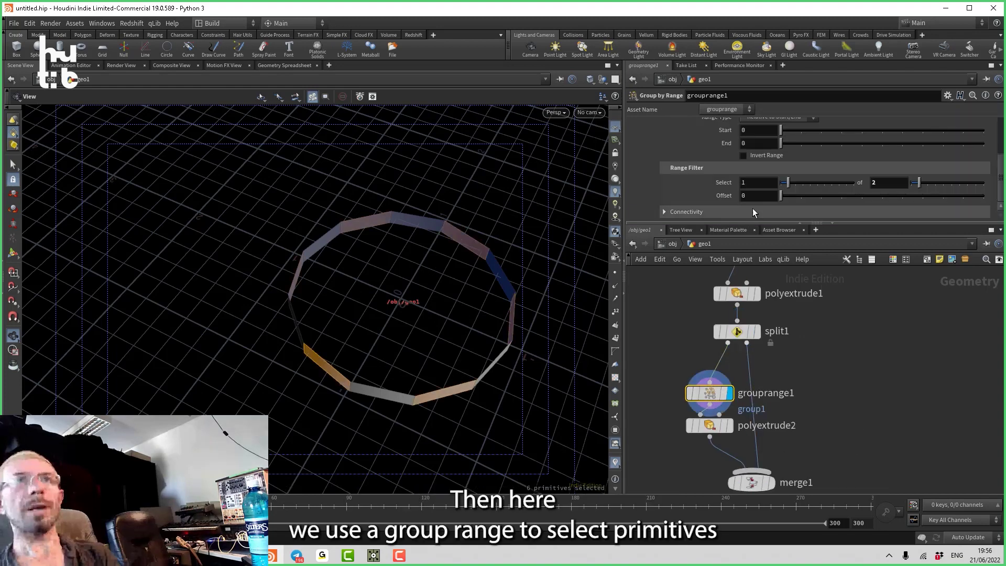
scroll(757, 176, "up", 3)
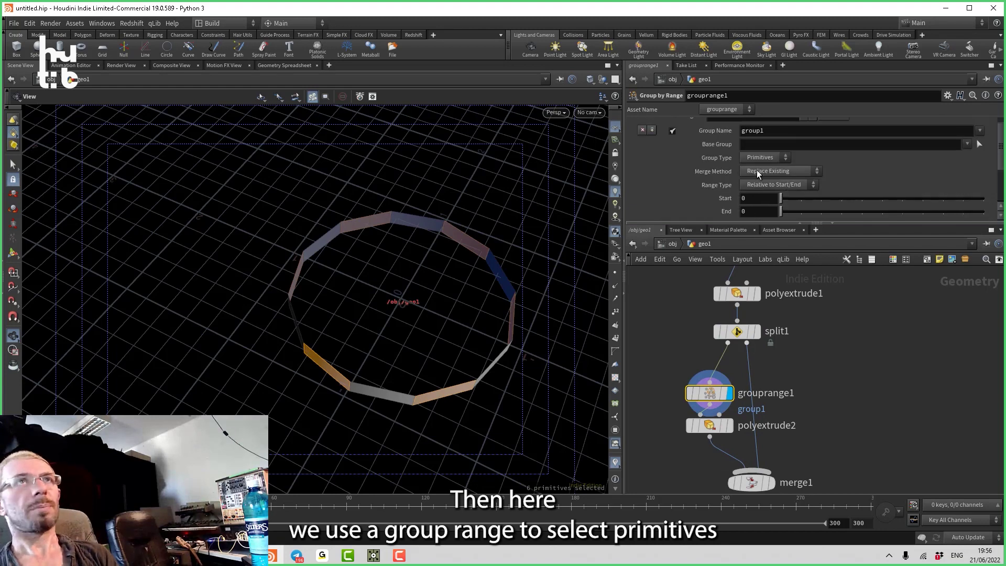
scroll(811, 164, "down", 3)
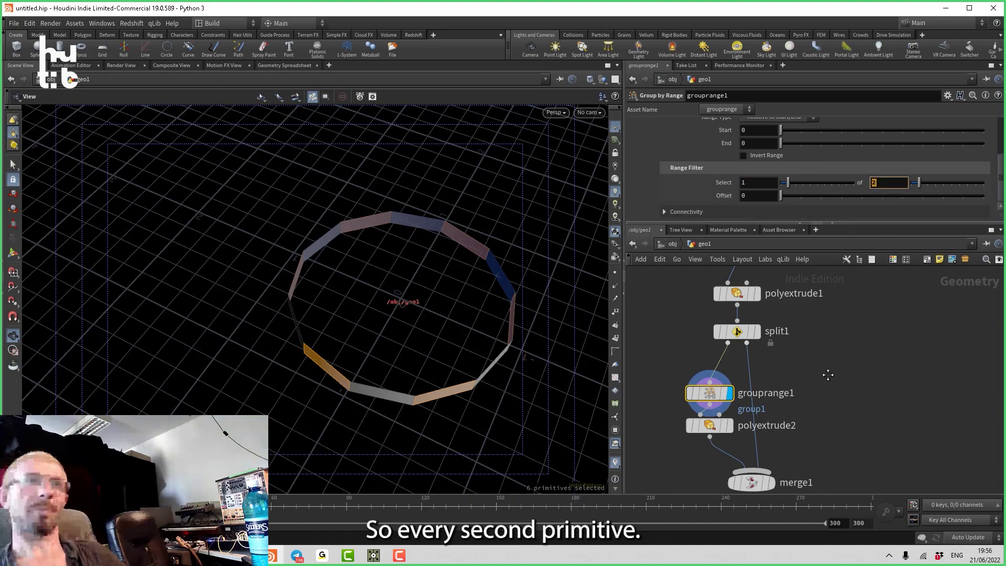
Display polyextrude2 to see six teeth extruded from alternating ring faces.
middle_click_drag(770, 414, 776, 361)
left_click(716, 373)
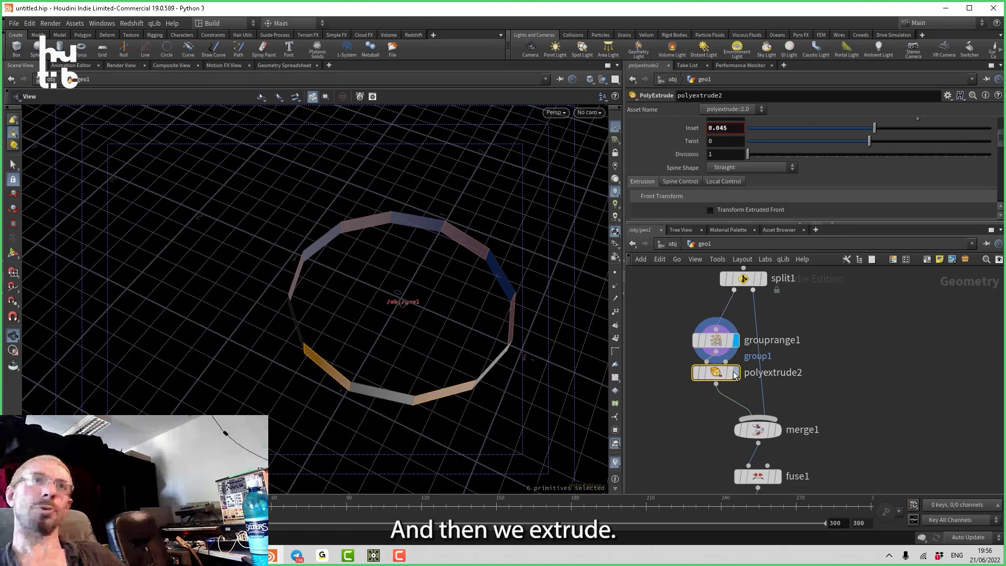
left_click(736, 374)
middle_click_drag(815, 435, 802, 408)
scroll(810, 398, "down", 3)
Move merge1, fuse1, polybevel1 and facet1 up into a tidy column.
scroll(815, 374, "down", 3)
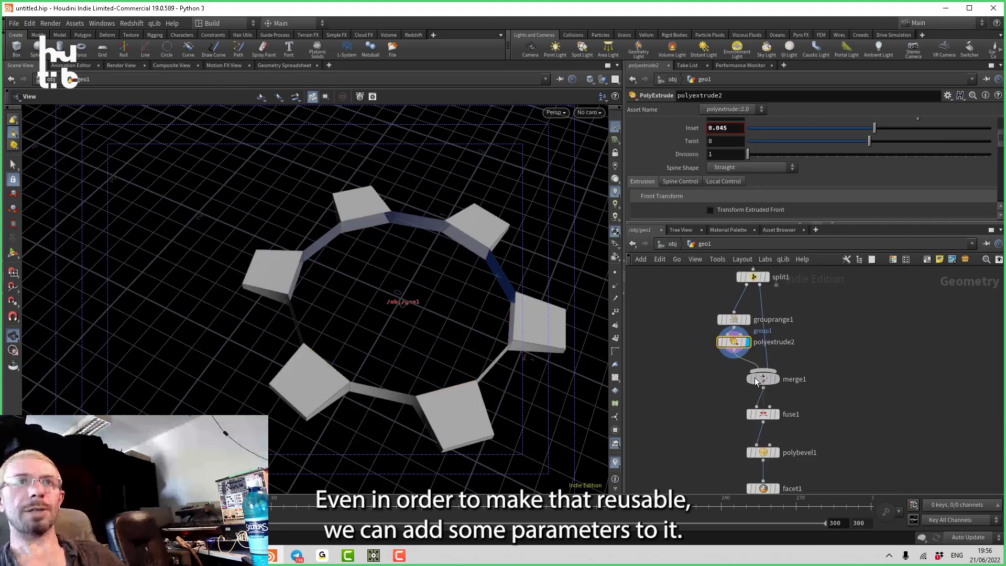
left_click_drag(762, 382, 756, 375)
left_click_drag(762, 410, 757, 396)
left_click_drag(762, 452, 759, 421)
middle_click_drag(762, 485, 764, 455)
left_click_drag(764, 455, 771, 405)
middle_click_drag(772, 394, 830, 443)
middle_click_drag(842, 398, 884, 470)
Add a Null node beside the gear network and rename it CONTROL.
key("Tab")
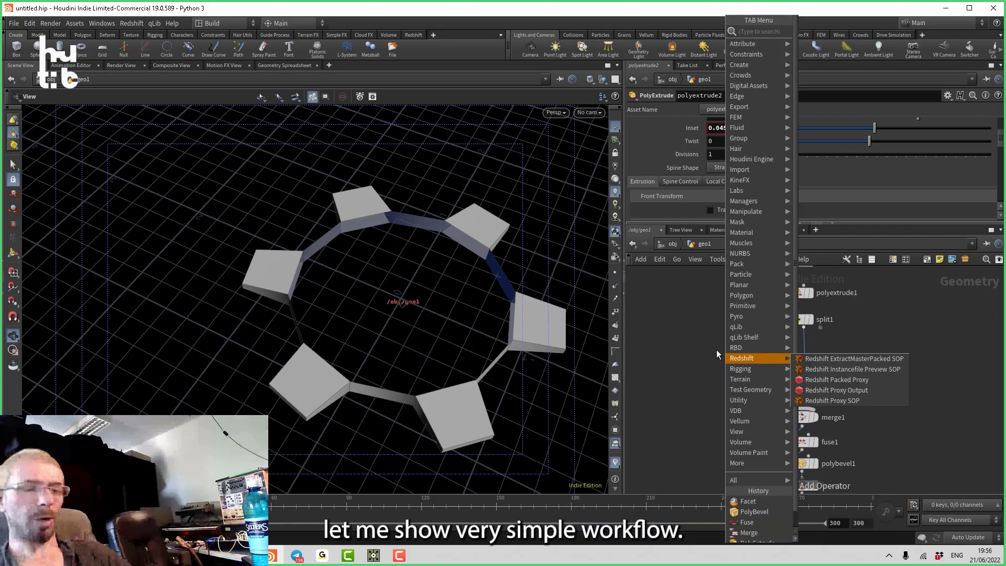
type("nu")
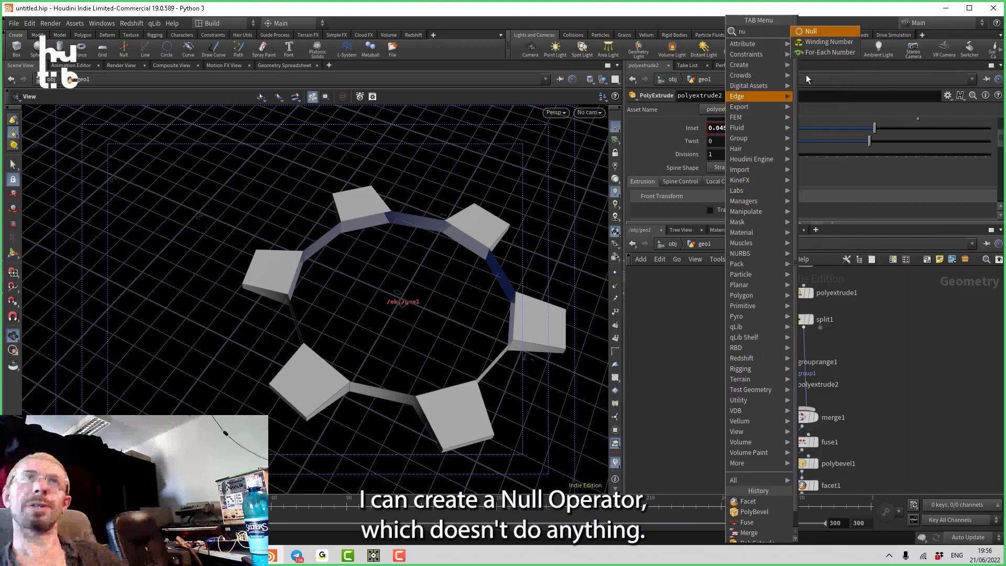
left_click(818, 31)
left_click(712, 370)
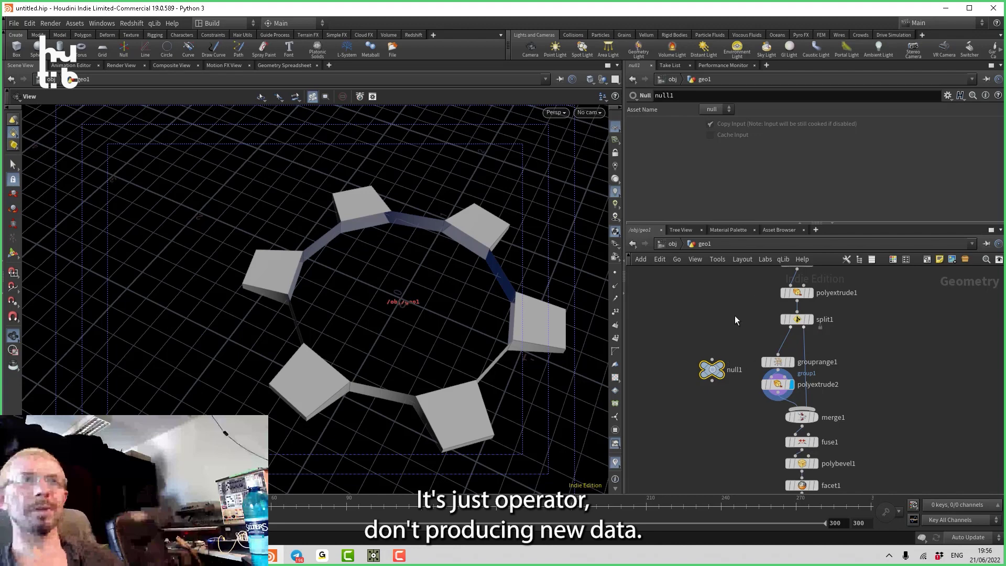
double_click(735, 370)
type("CONTROL")
key("Return")
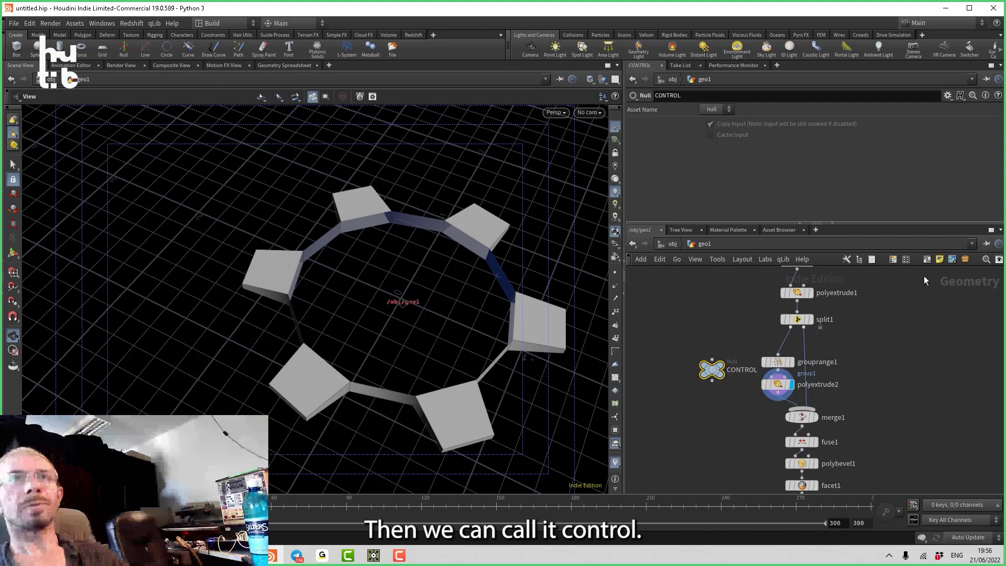
Give the CONTROL node a circle shape and a red colour.
left_click(905, 262)
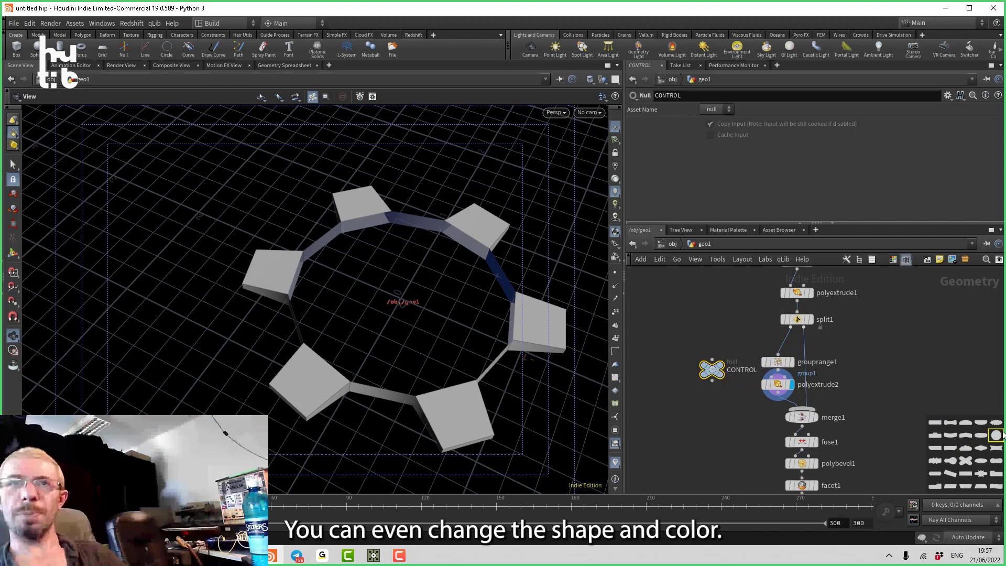
left_click(996, 435)
key("c")
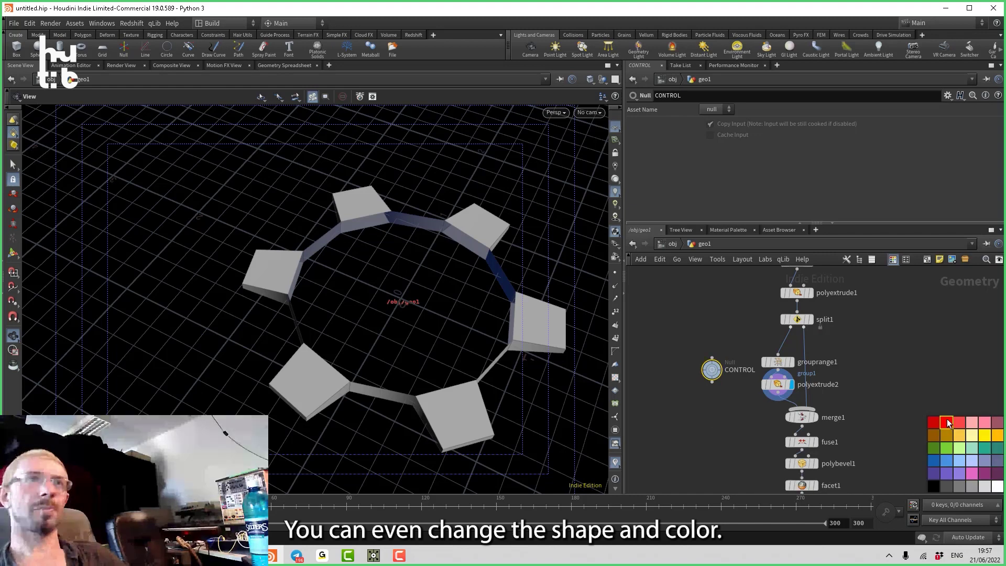
scroll(735, 426, "up", 2)
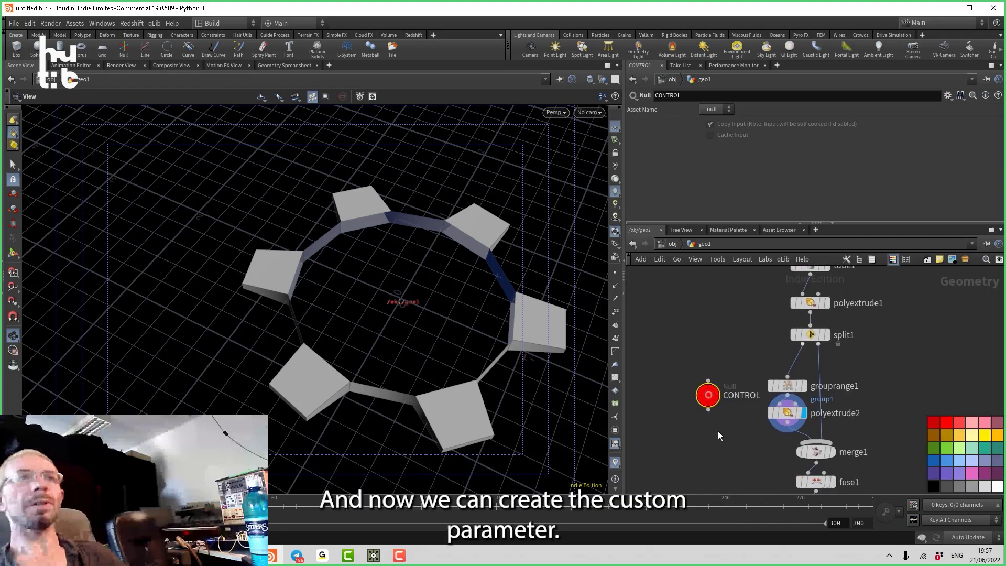
Add an Integer parameter to CONTROL named num, labelled Number of Teethes.
left_click(946, 96)
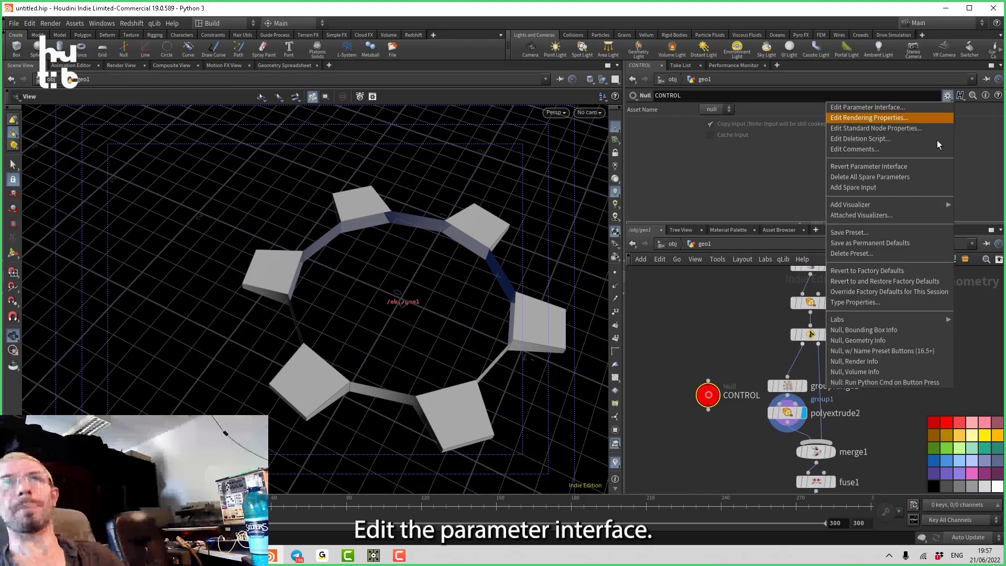
left_click(910, 110)
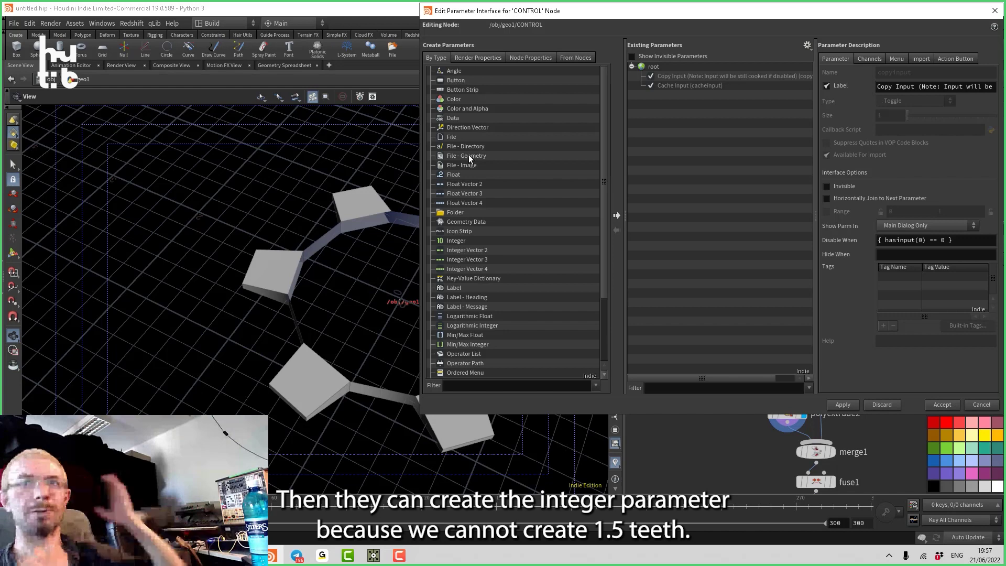
left_click(453, 174)
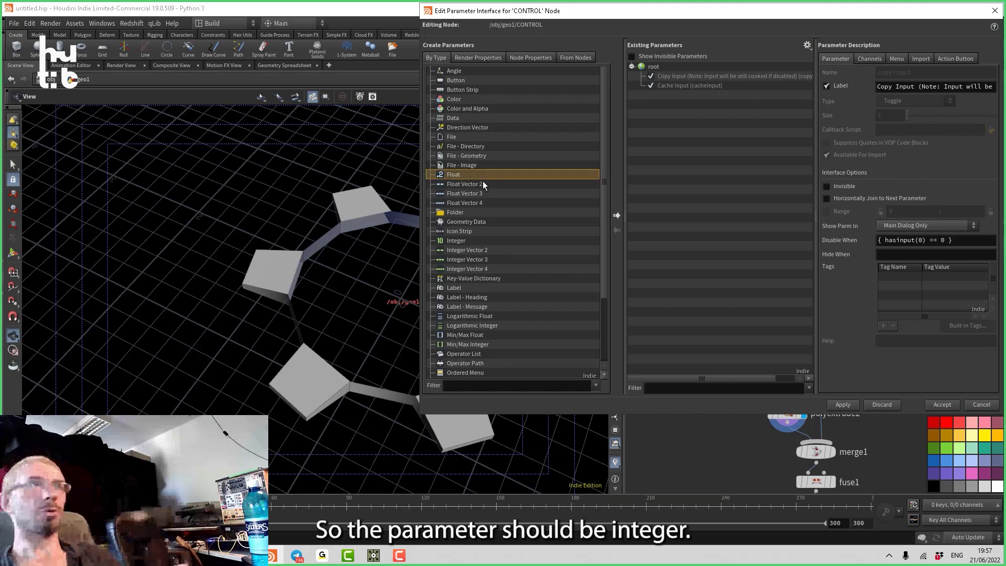
left_click_drag(460, 238, 677, 149)
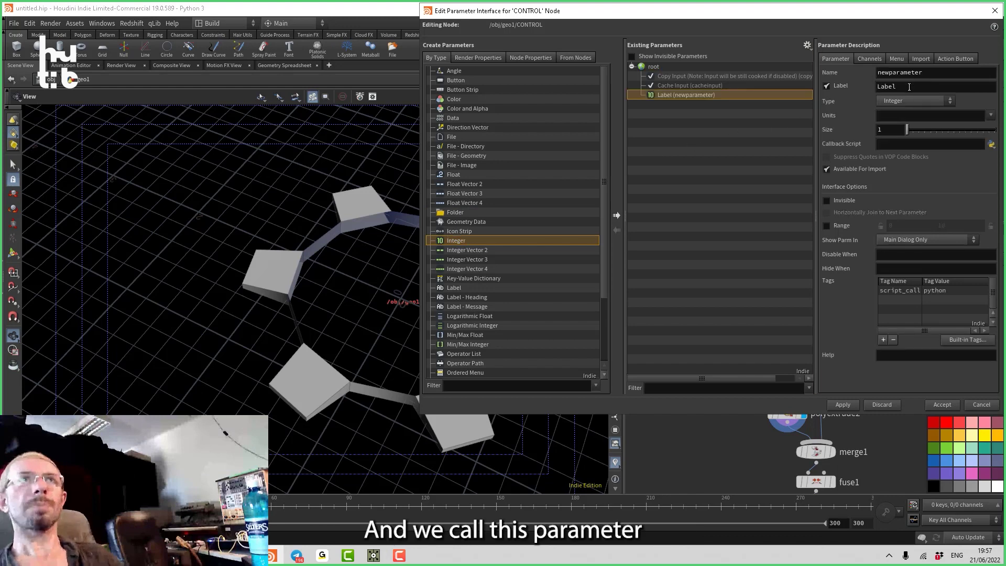
double_click(961, 78)
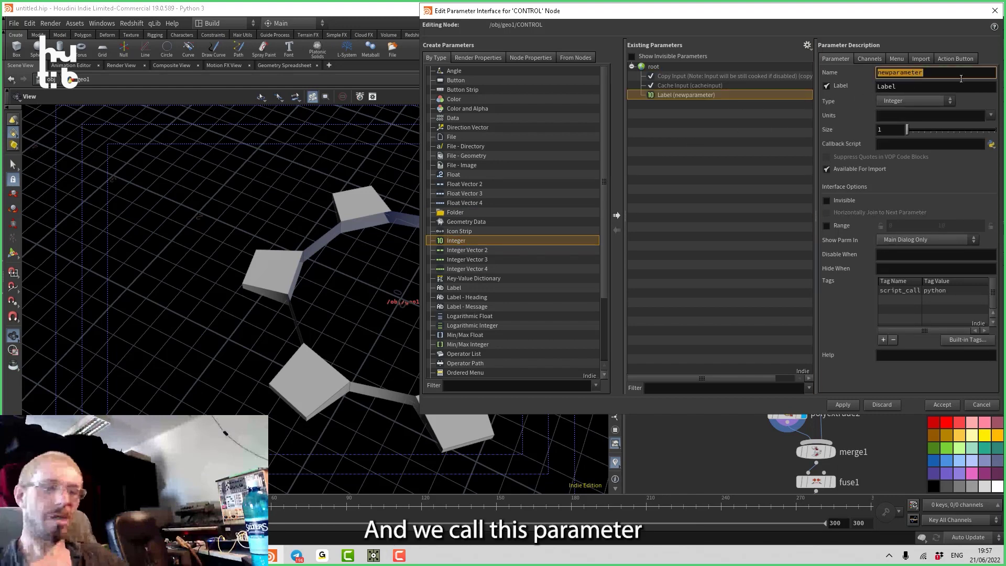
key("Return")
double_click(926, 86)
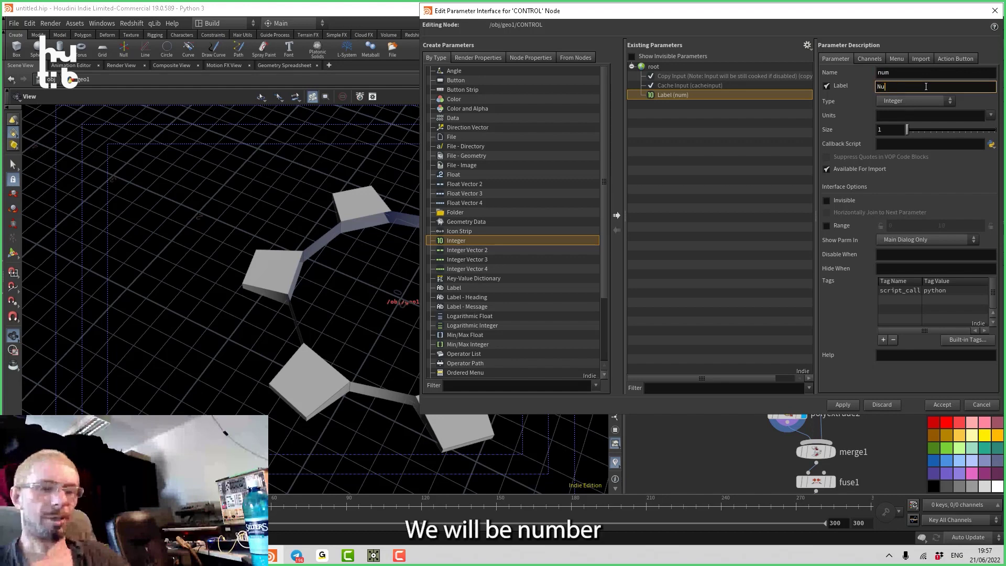
type("Number of Teethes")
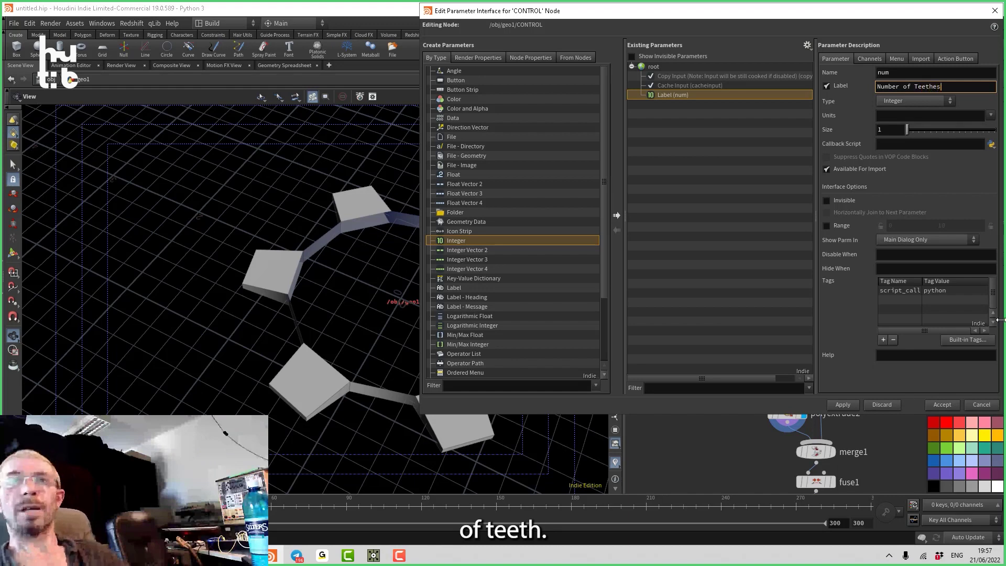
left_click(942, 404)
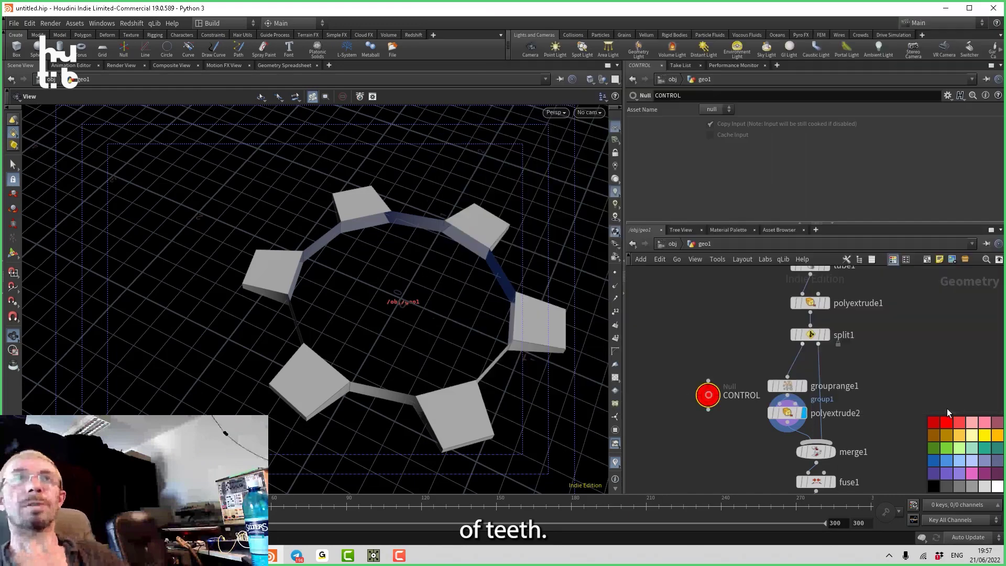
Reopen CONTROL's parameter interface and select Number of Teethes to set its 5–10 range.
left_click(948, 97)
left_click(919, 113)
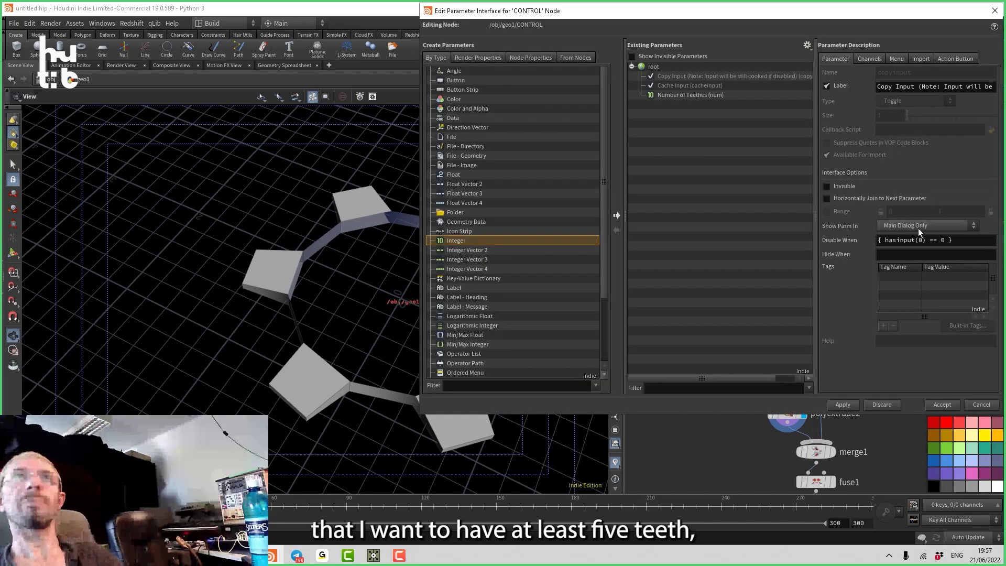
left_click(686, 95)
left_click(869, 59)
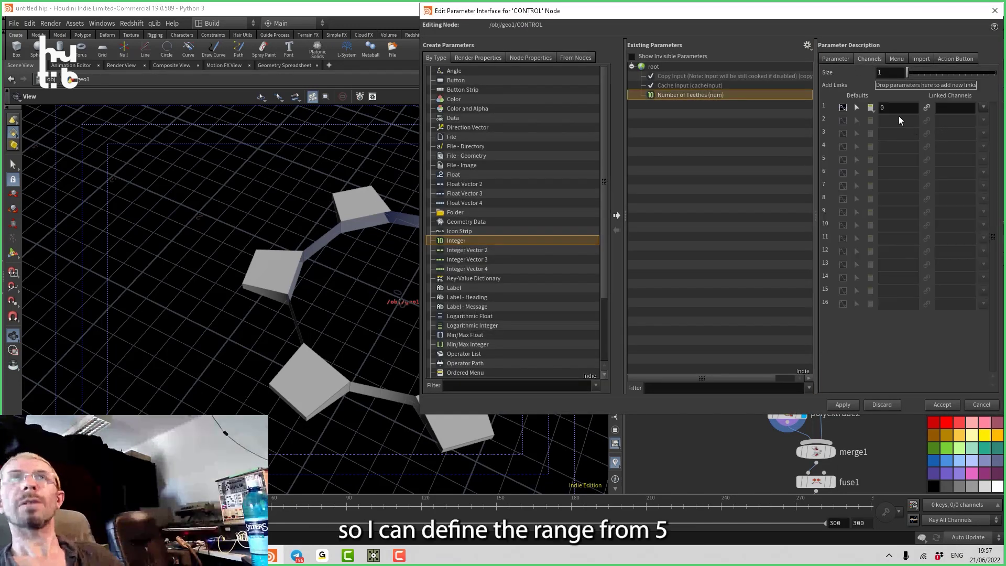
left_click(836, 59)
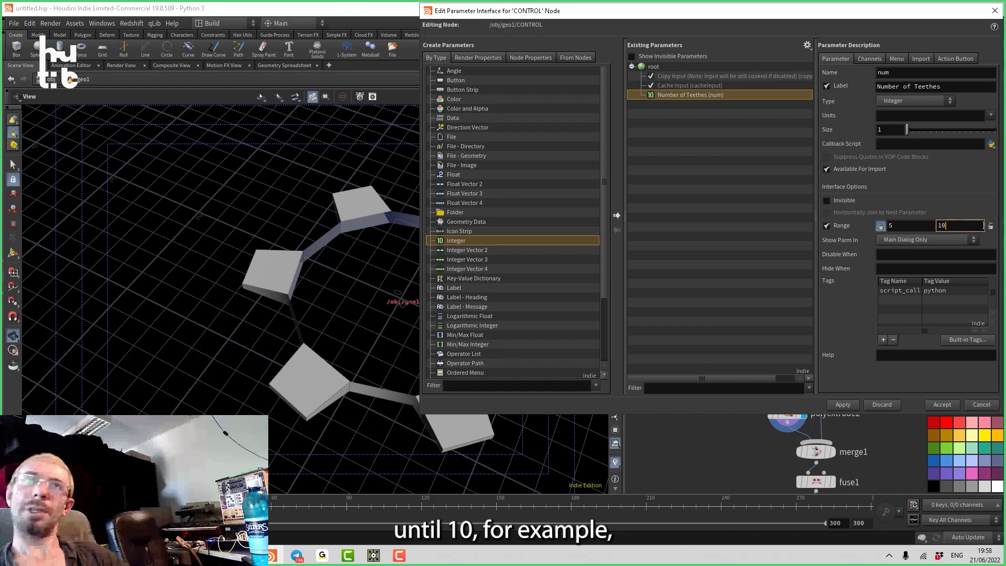
Accept the 5–10 range and set tube1 Columns to a relative reference to Number of Teethes times 2.
left_click(943, 404)
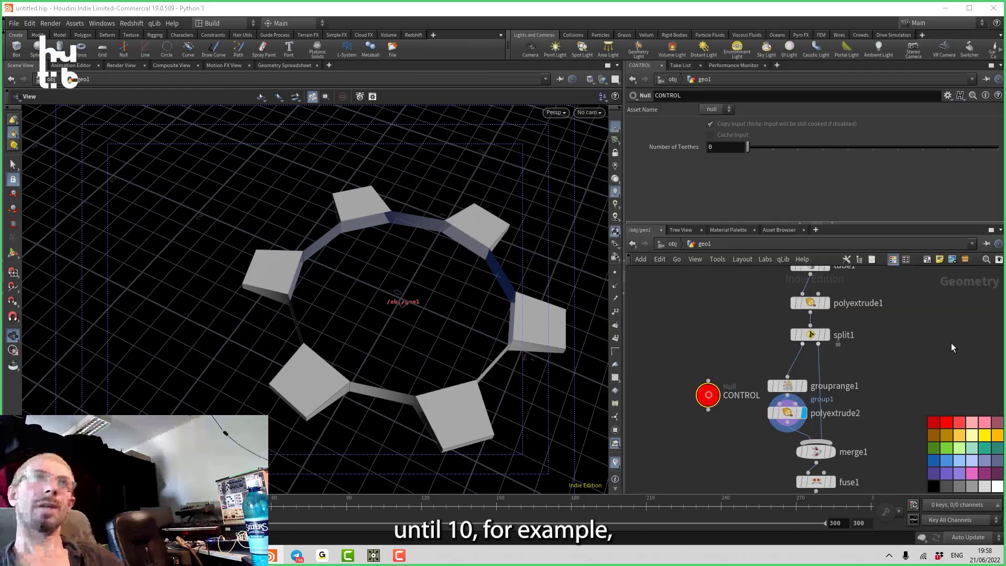
right_click(684, 149)
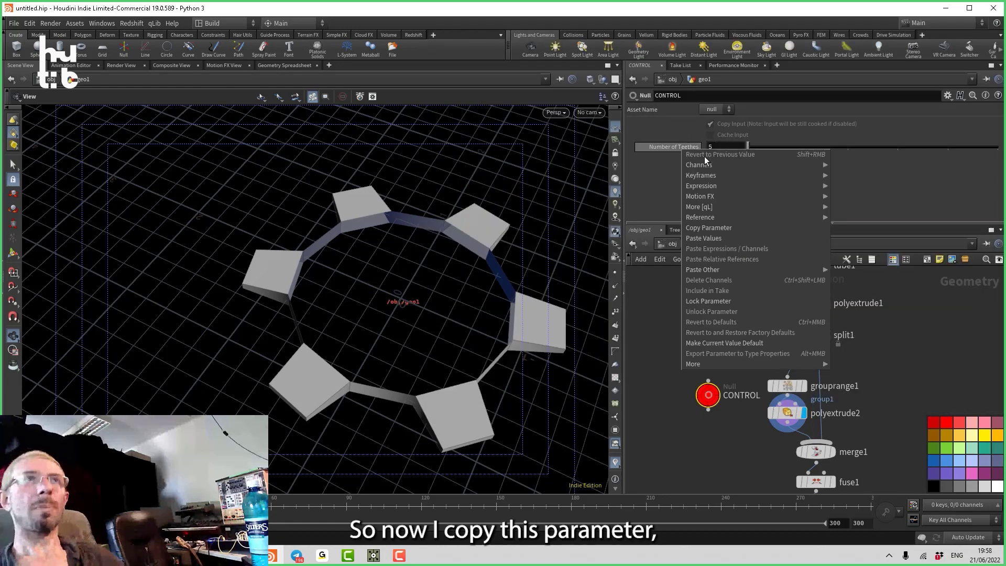
left_click(715, 230)
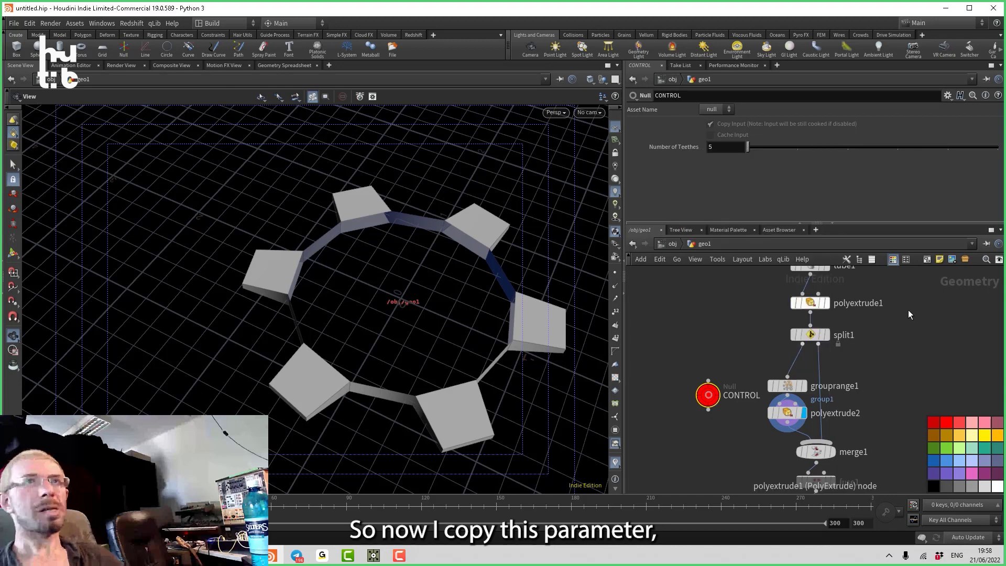
middle_click_drag(819, 317, 804, 382)
left_click(790, 330)
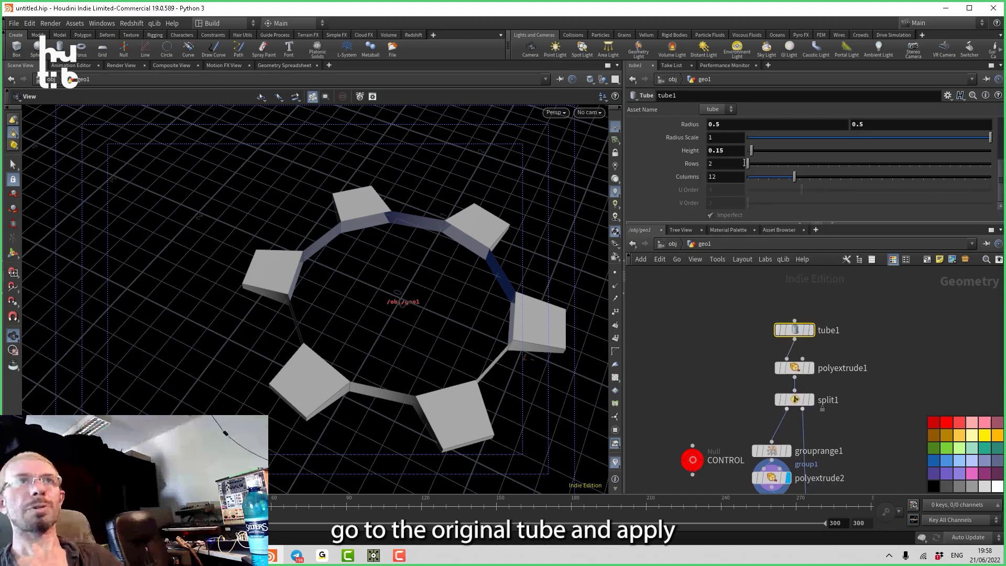
right_click(684, 178)
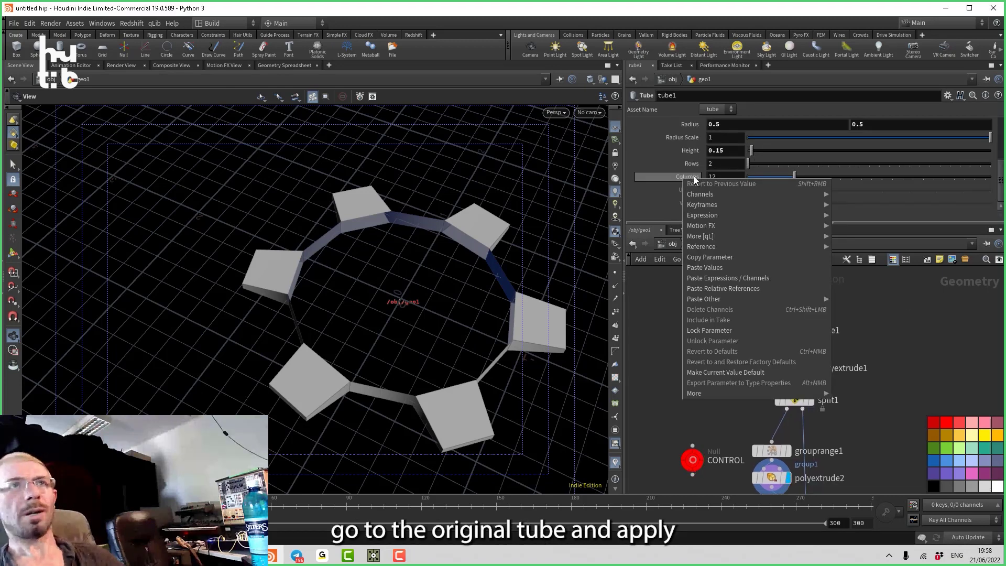
left_click(733, 290)
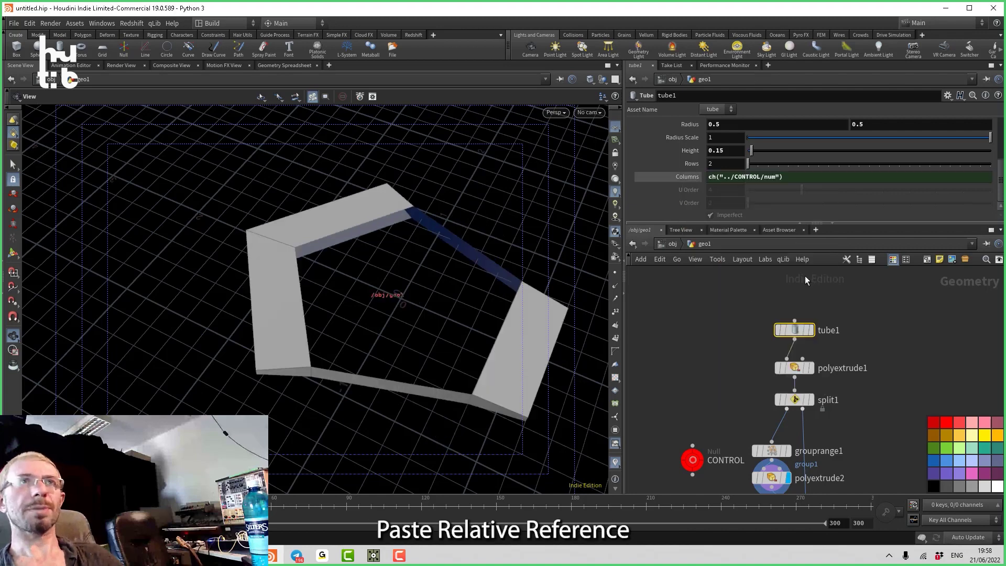
left_click(796, 178)
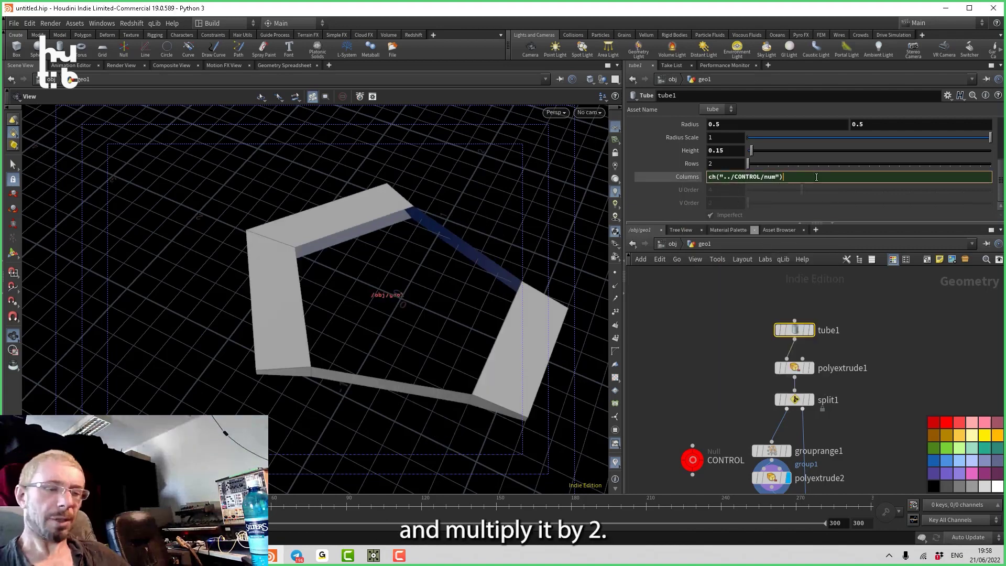
key("Return")
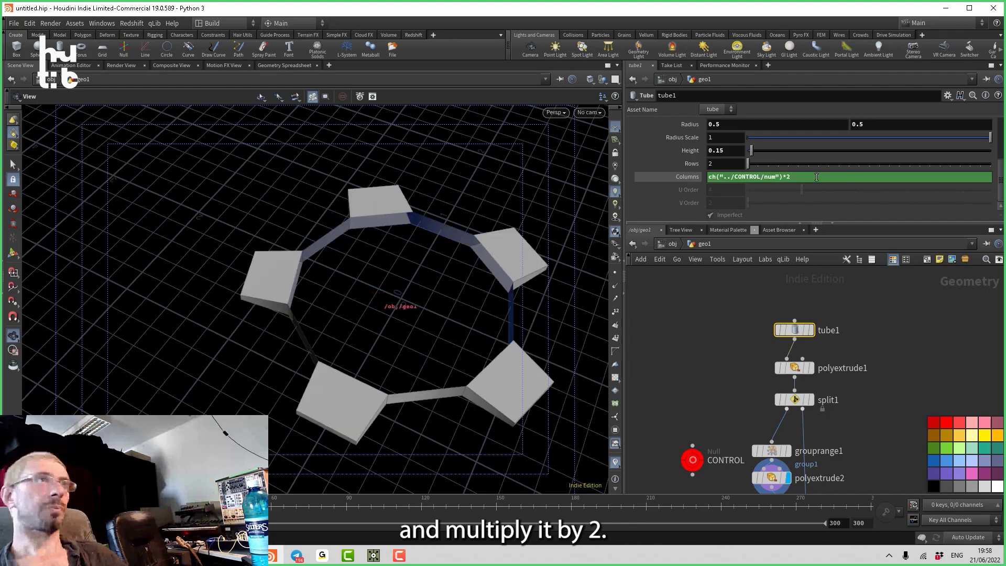
Set CONTROL's Number of Teethes to 7 so the ring shows seven teeth.
left_click(692, 459)
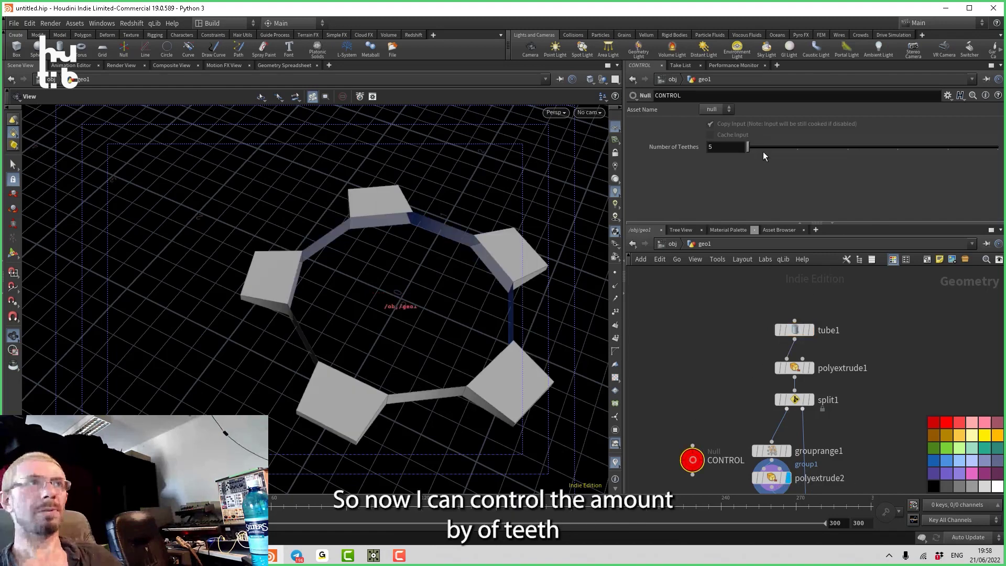
mouse_move(770, 152)
left_mouse_down()
mouse_move(969, 152)
mouse_move(789, 153)
left_mouse_up()
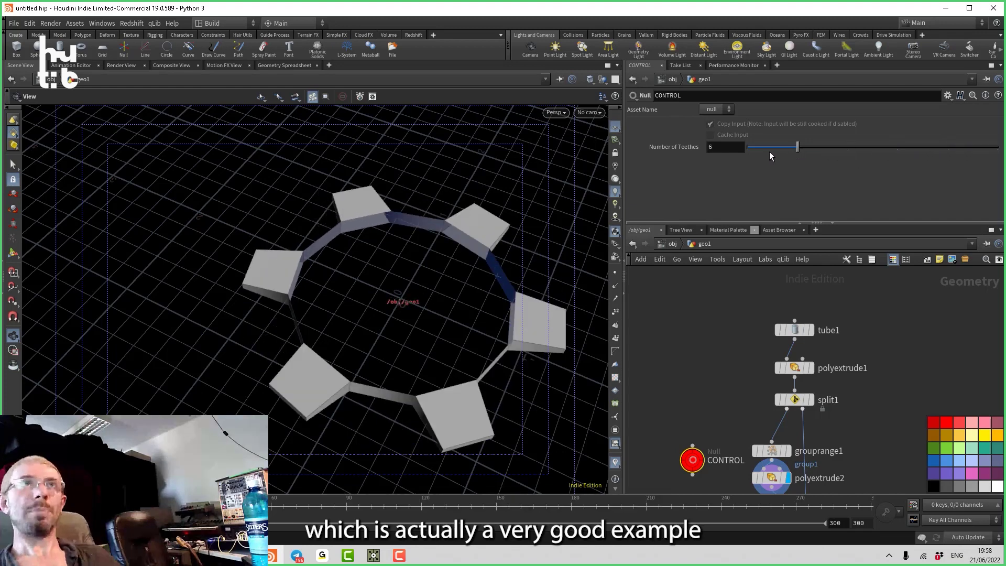
left_click_drag(767, 152, 863, 149)
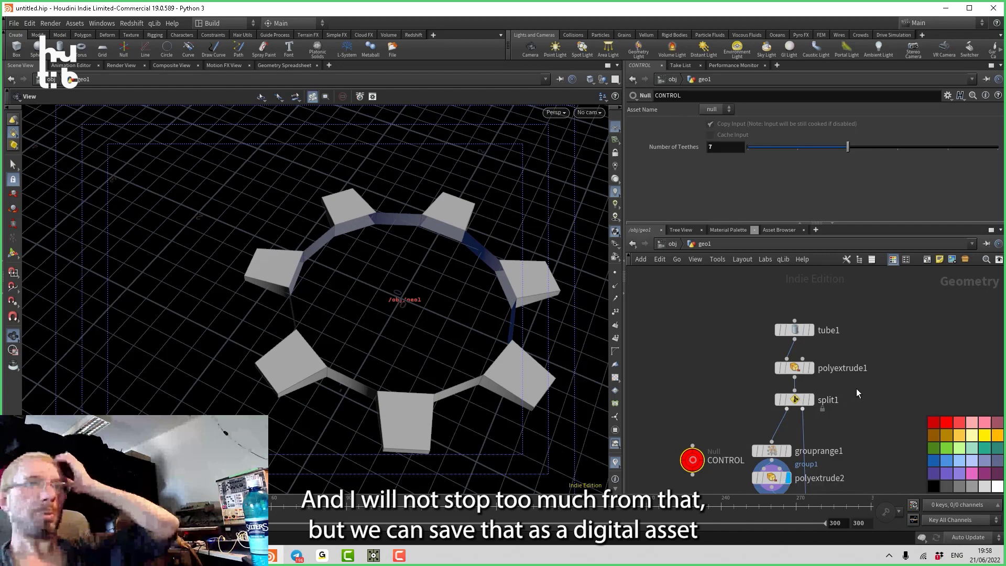
middle_click_drag(857, 392, 804, 320)
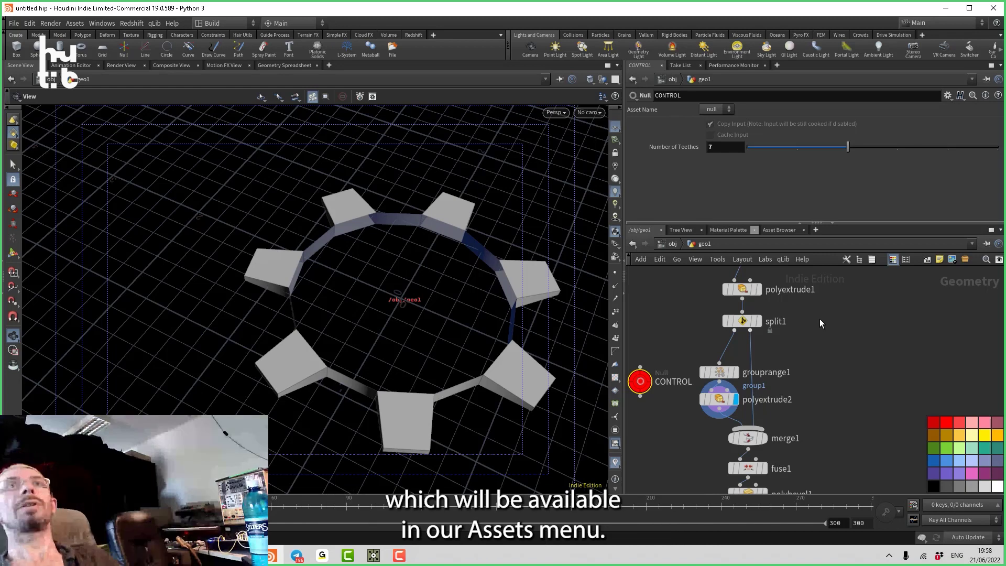
Add a Gear digital asset node, stani_gear1, and display it.
key("Tab")
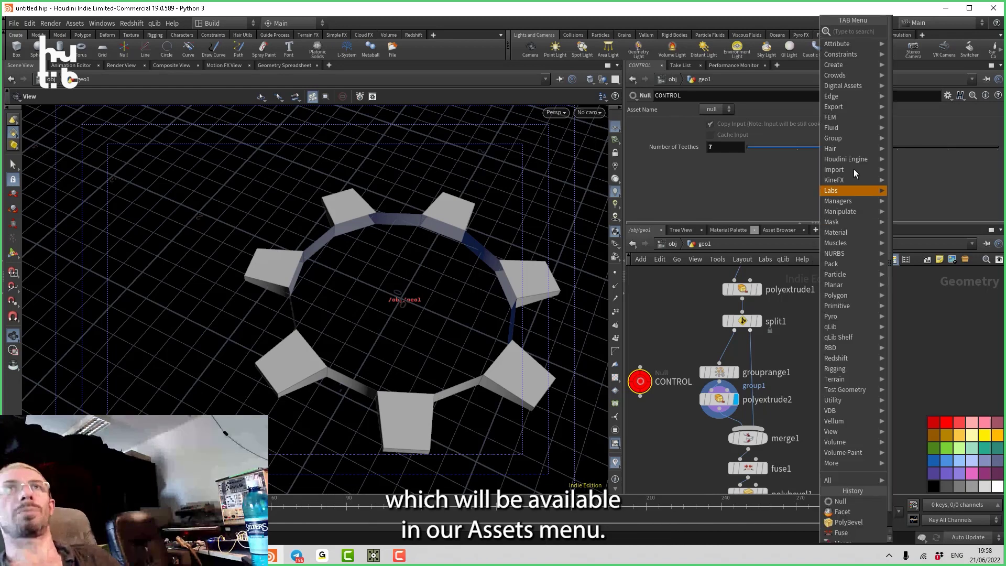
mouse_move(849, 88)
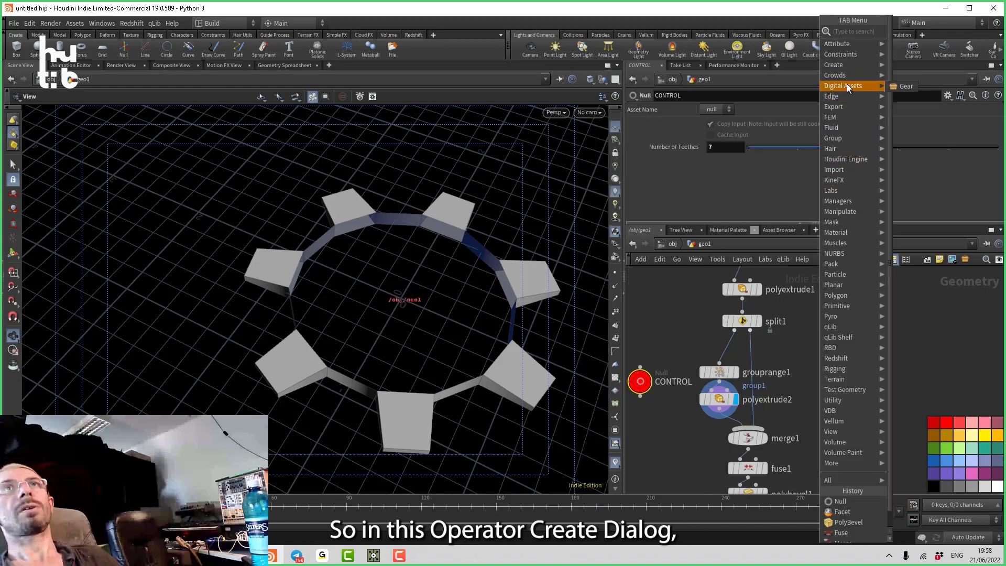
left_click(904, 87)
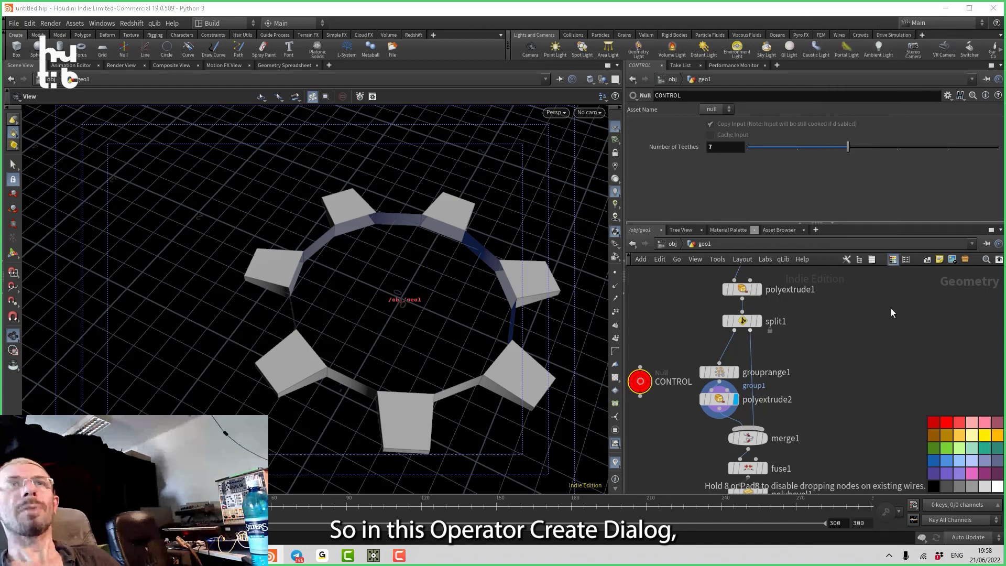
left_click(889, 334)
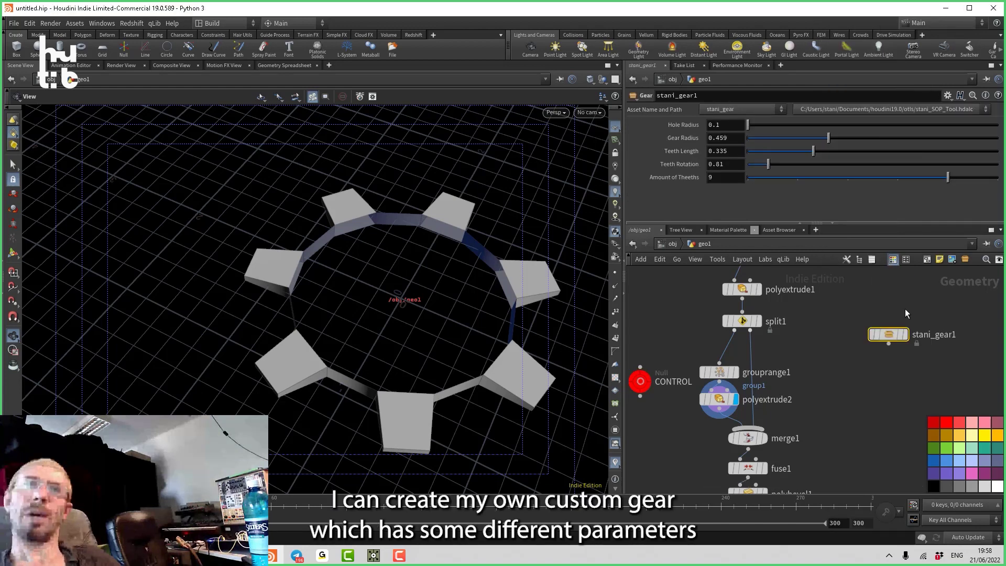
left_click(904, 335)
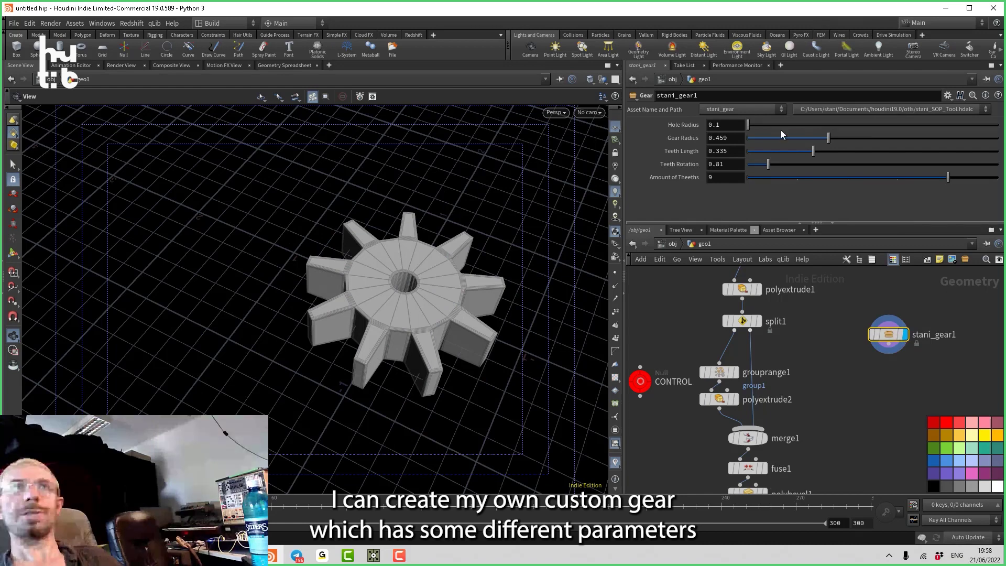
Set hole radius 0.174, gear radius 0.608, teeth rotation 2.35, teeth length 0.43 and nine teeth.
left_click_drag(748, 126, 768, 127)
left_click_drag(828, 138, 806, 163)
left_click_drag(903, 179, 929, 170)
left_click_drag(784, 152, 839, 152)
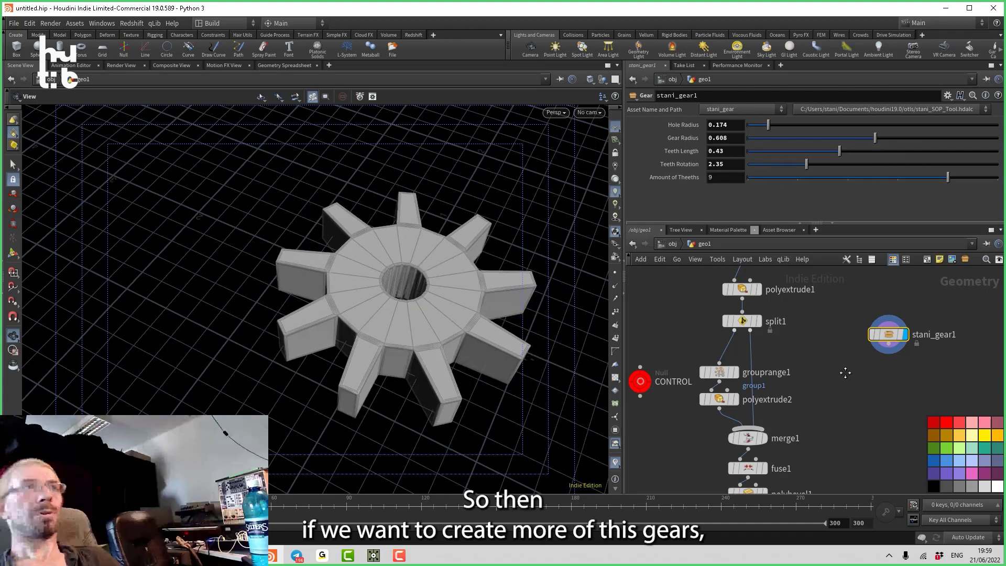
Add a second Gear asset, stani_gear2, and display it.
middle_click_drag(836, 370, 748, 350)
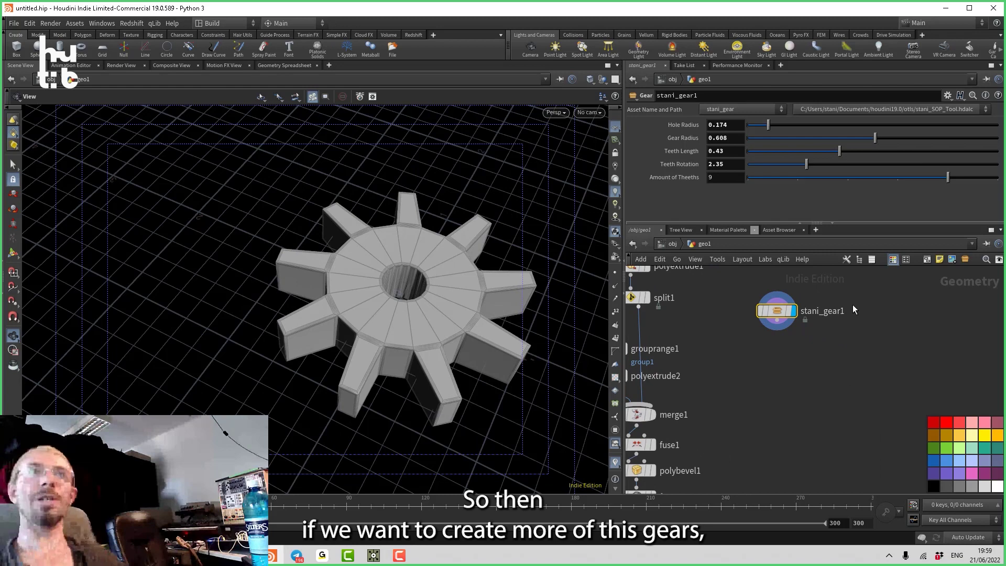
key("Tab")
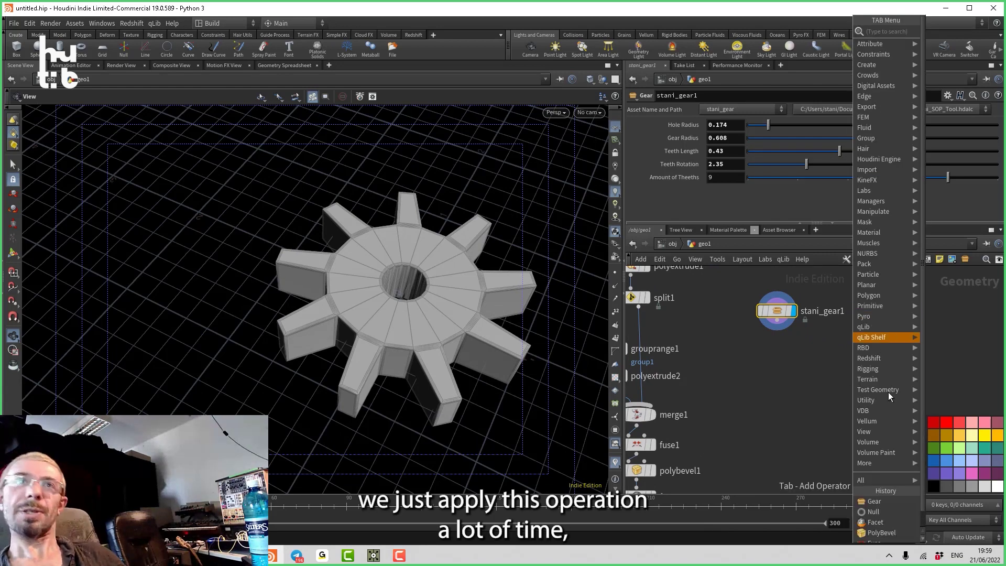
left_click(900, 501)
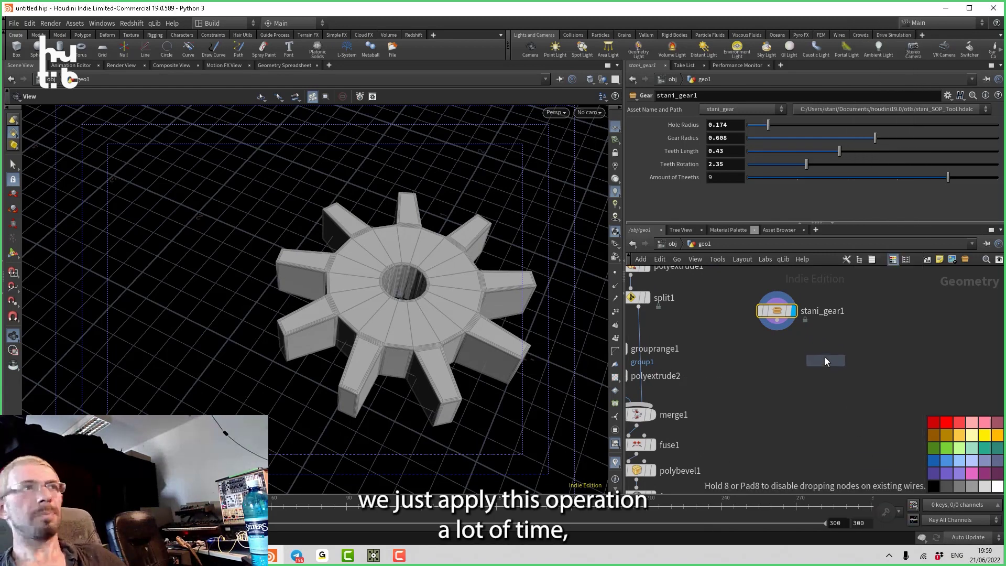
left_click(825, 357)
left_click(841, 357)
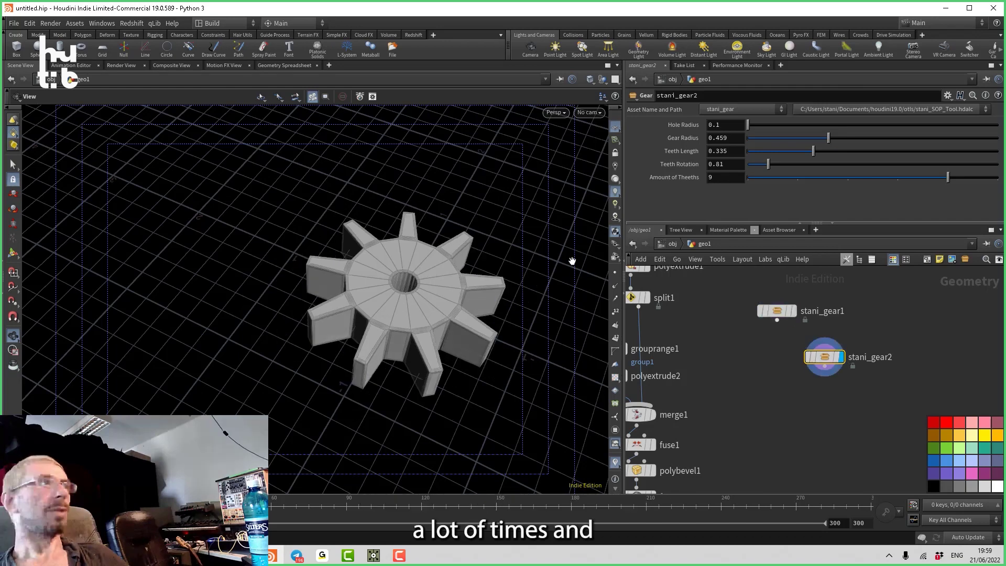
left_click(19, 256)
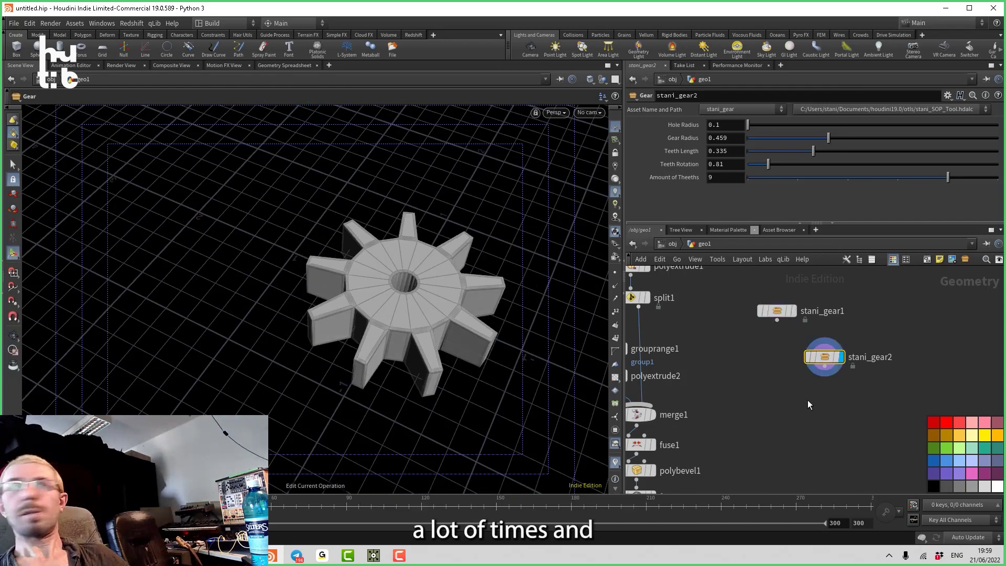
Append transform1 to stani_gear2 and slide the second gear sideways along X.
middle_click_drag(808, 400, 773, 376)
key("Tab")
left_click(609, 90)
left_click(797, 384)
left_click_drag(790, 344, 796, 374)
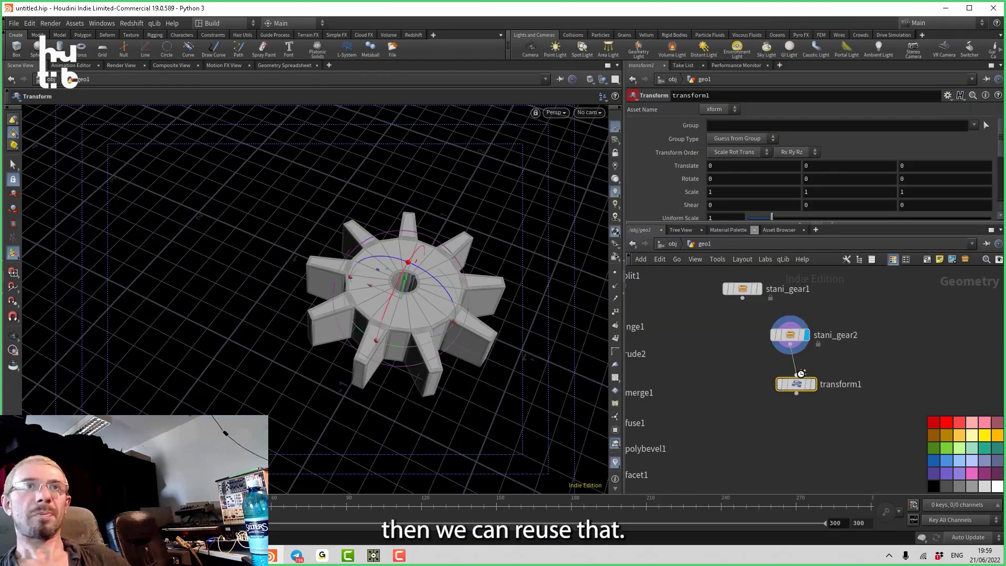
left_click(813, 385)
left_click_drag(369, 285, 528, 341)
right_click_drag(373, 272, 573, 297, "alt")
Merge stani_gear1 and transform1 into merge2 and display both gears from the top view.
key("Tab")
type("me")
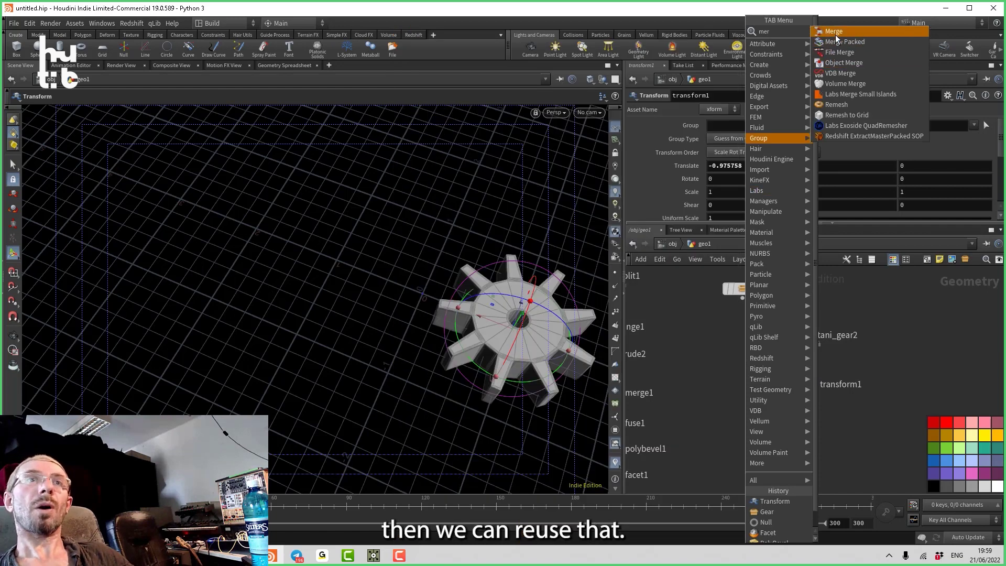
key("Return")
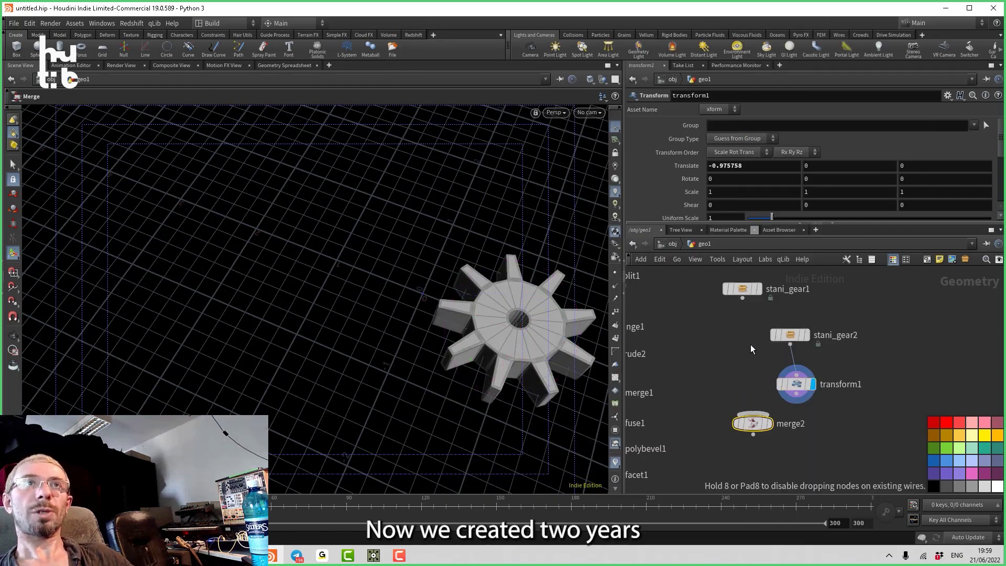
left_click(757, 422)
left_click(742, 298)
left_click(753, 413)
left_click(796, 403)
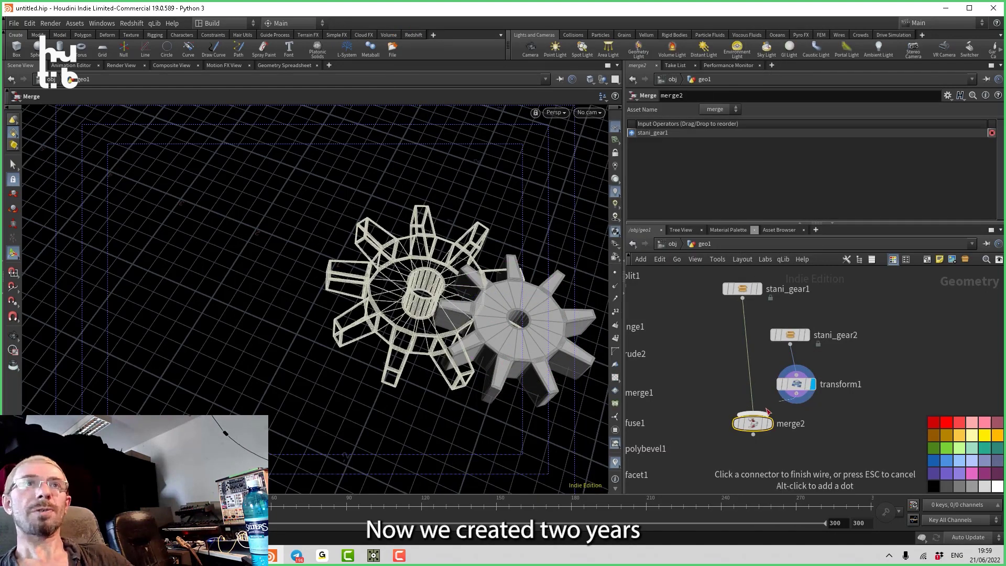
left_click(753, 414)
left_click(771, 426)
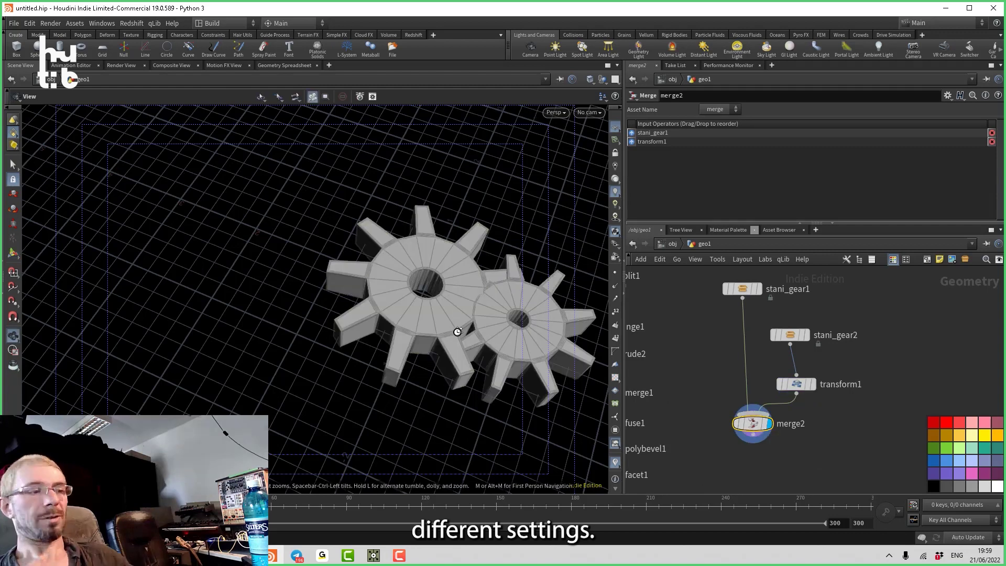
key("space+2")
left_click_drag(195, 298, 197, 246)
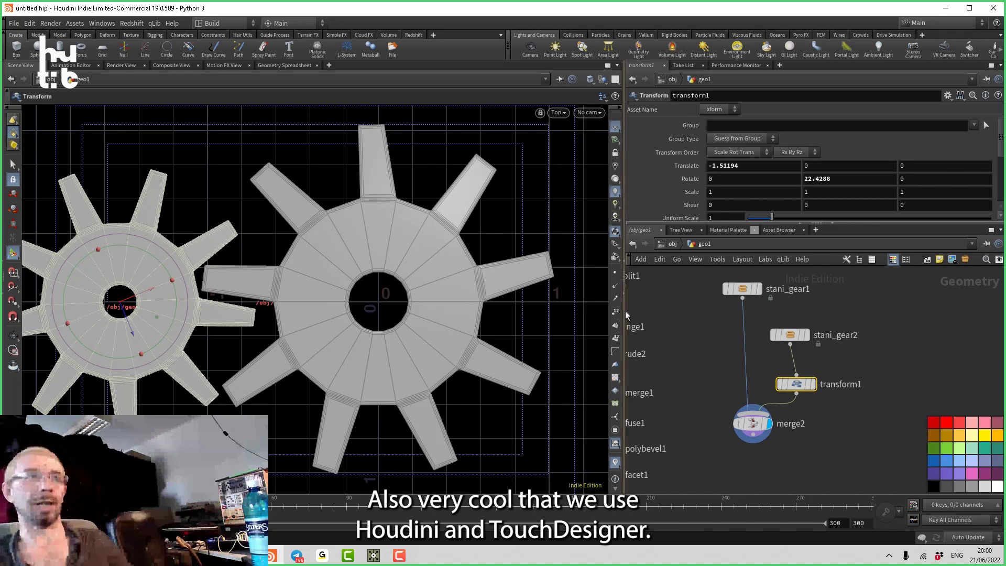
Narrow the viewport pane and bring the gear nodes back into view.
left_click_drag(625, 310, 470, 304)
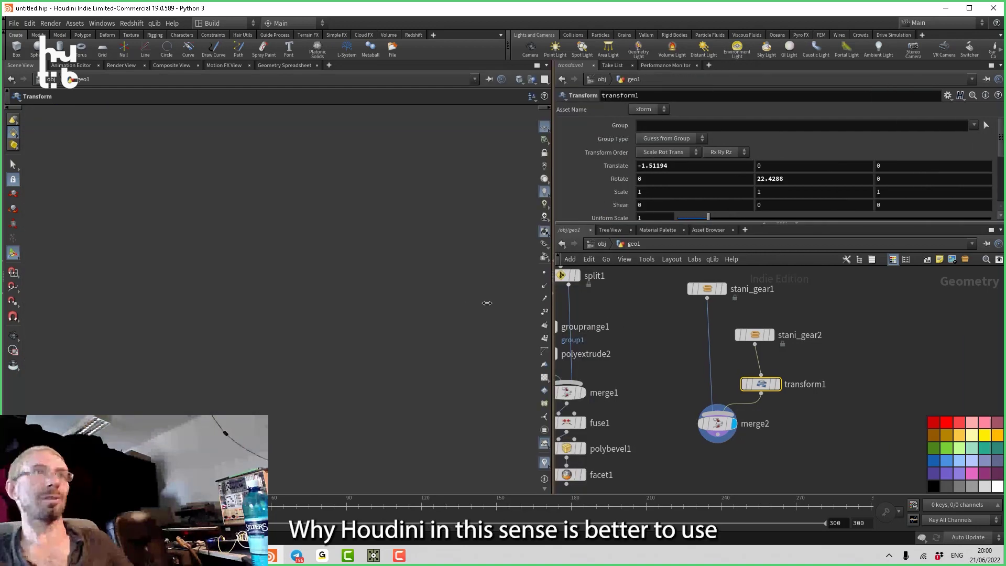
middle_click_drag(660, 338, 696, 304)
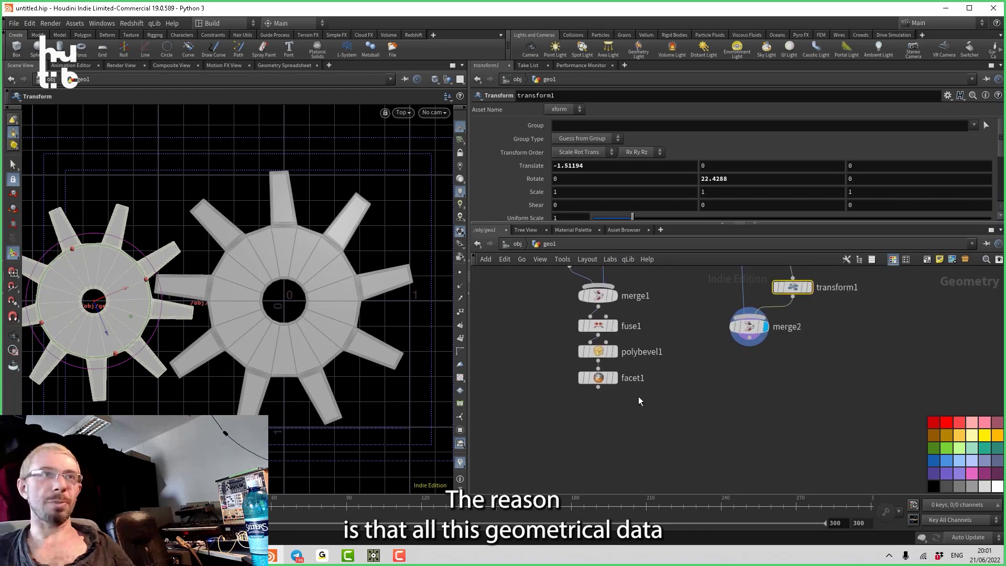
middle_click(600, 378)
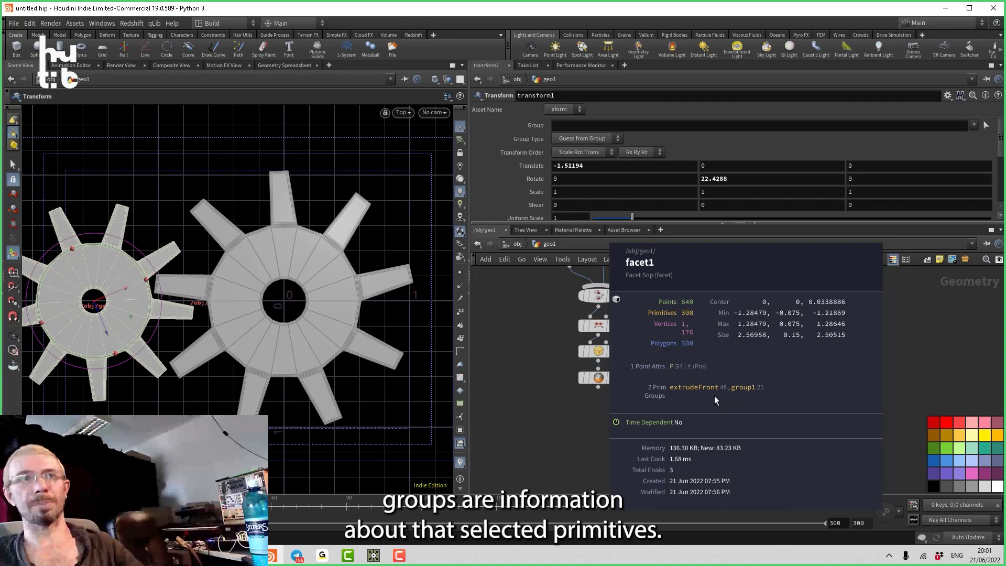
left_click(686, 392)
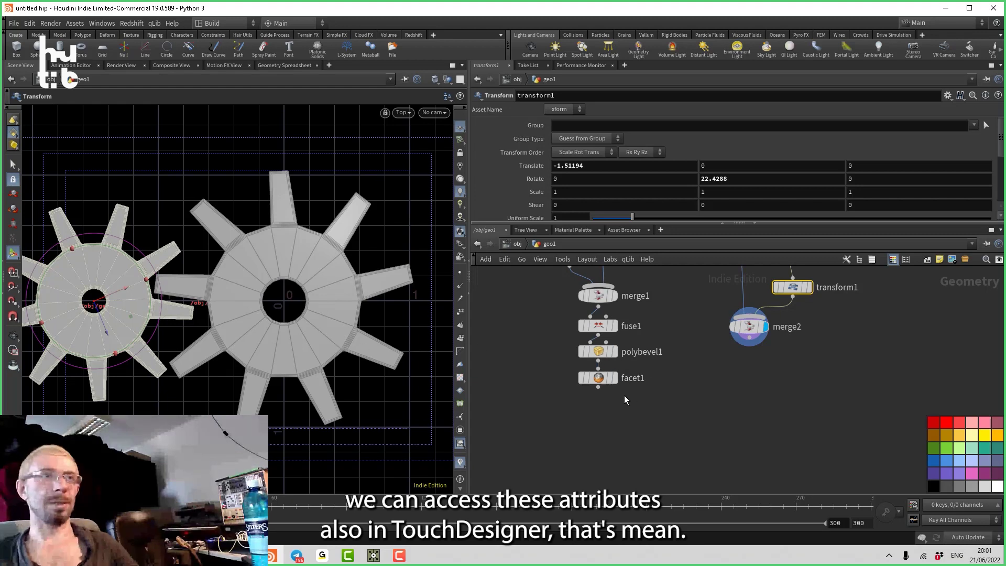
Add a ROP Geometry Output node below facet1 and wire facet1 into it.
key("Tab")
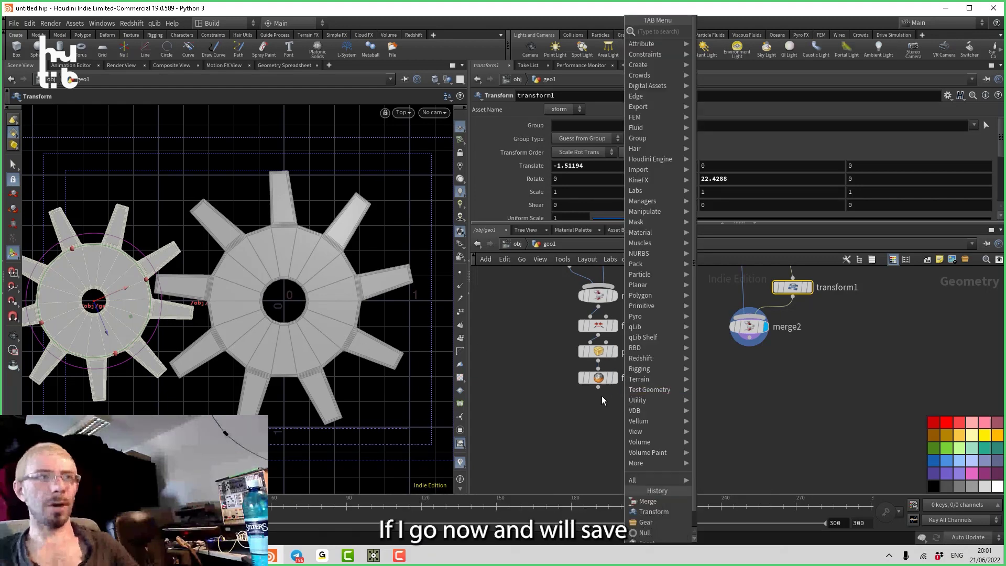
key("Escape")
key("Tab")
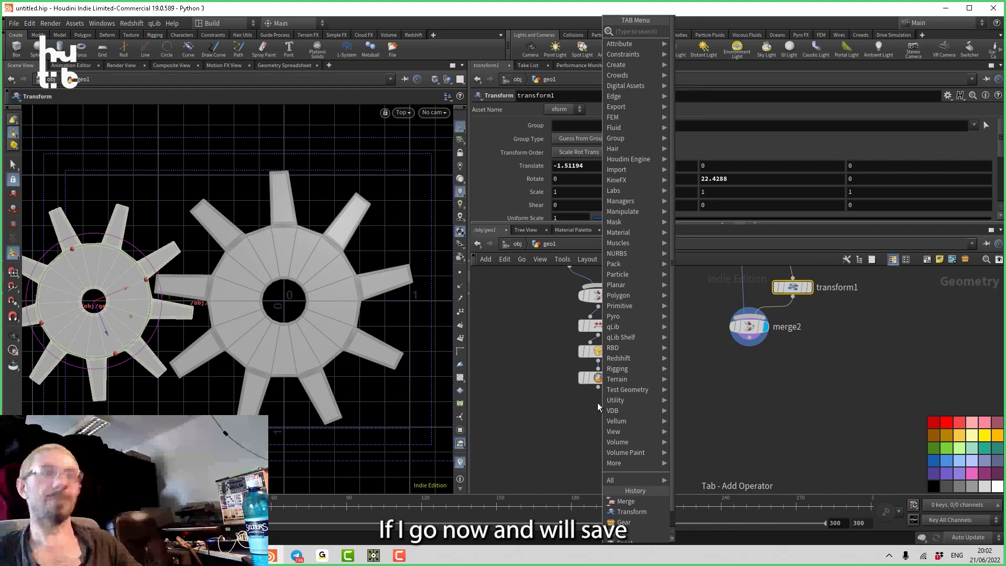
type("rop")
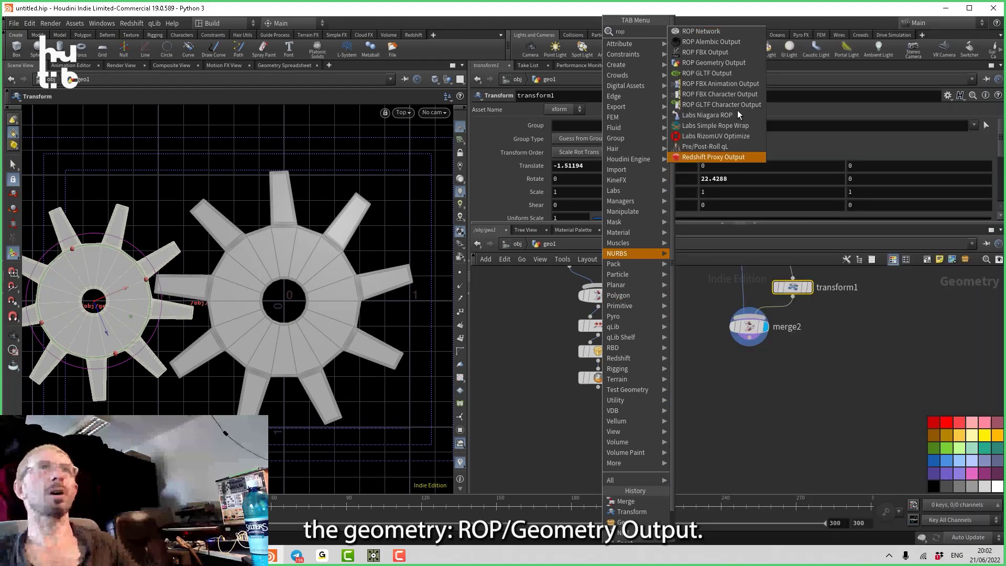
key("Escape")
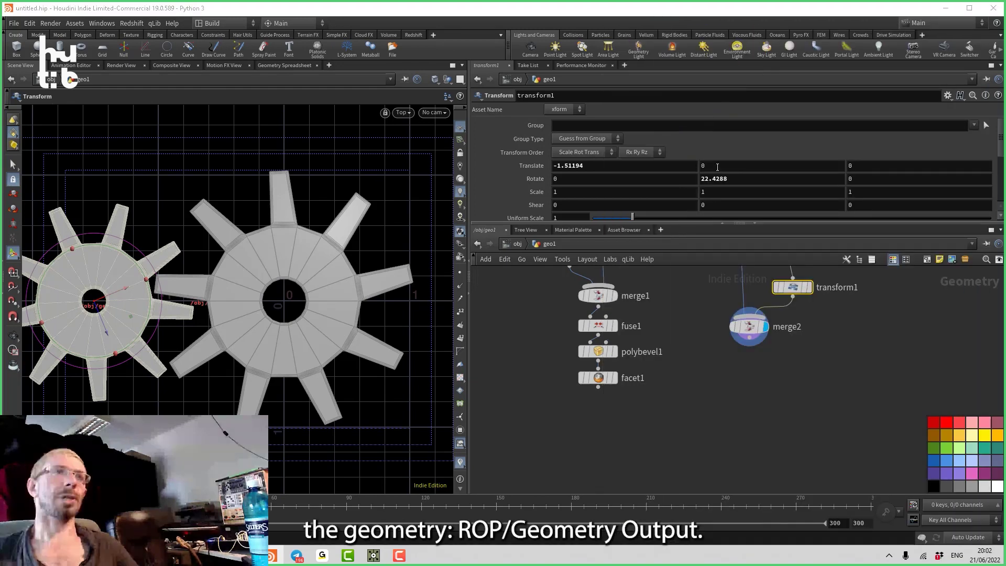
left_click(614, 425)
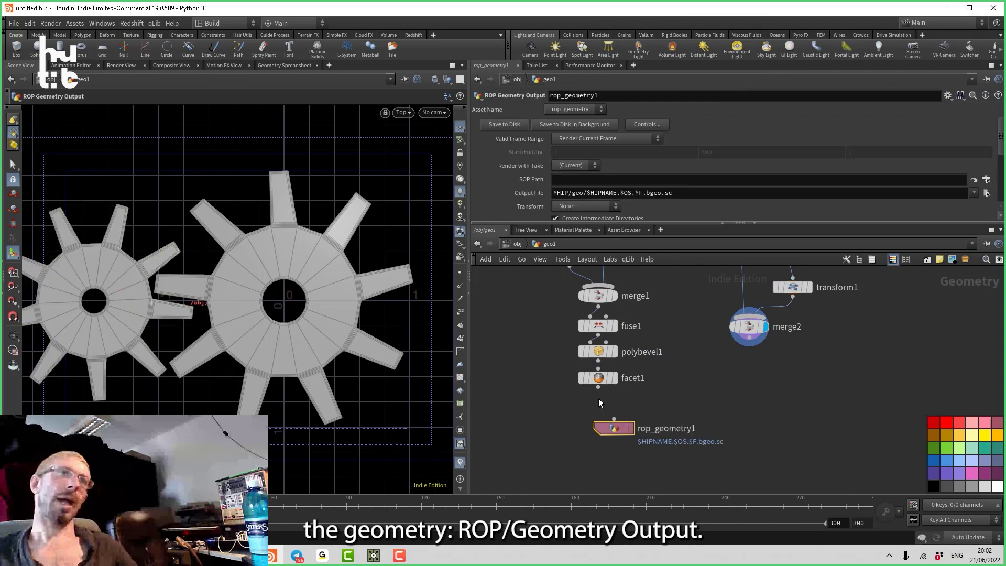
left_click_drag(598, 389, 615, 420)
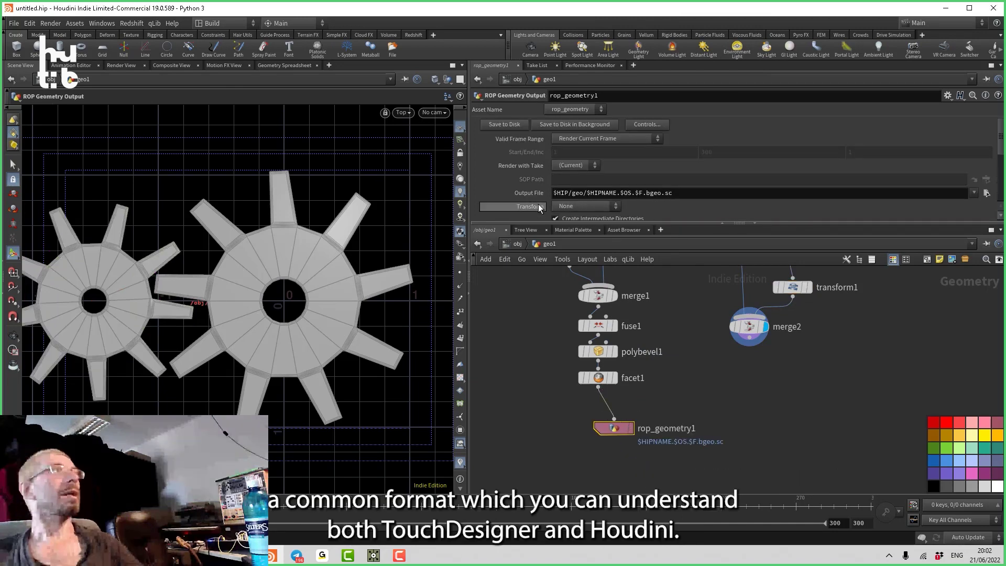
Save the Houdini scene as Gear.hiplc.
left_click(14, 24)
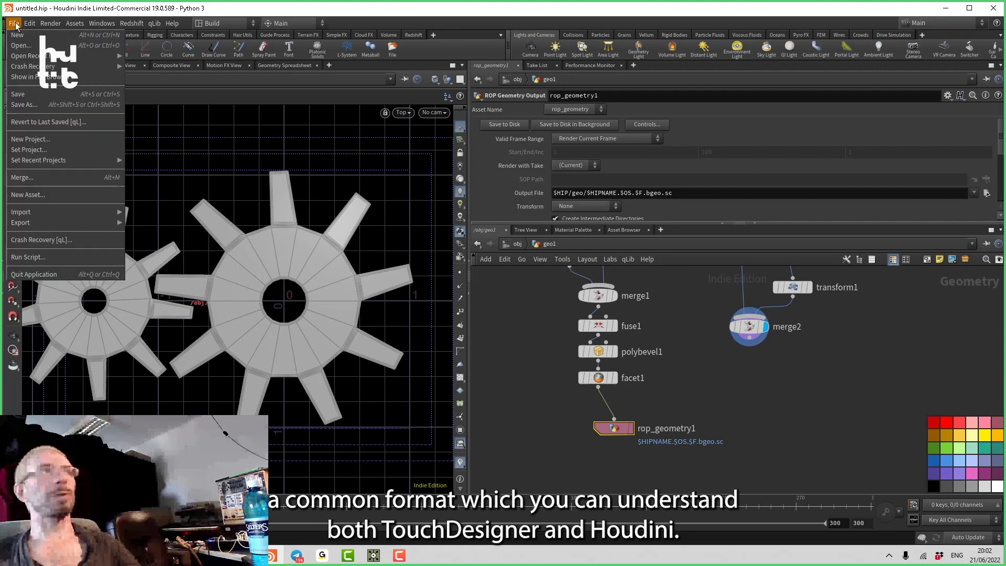
left_click(51, 104)
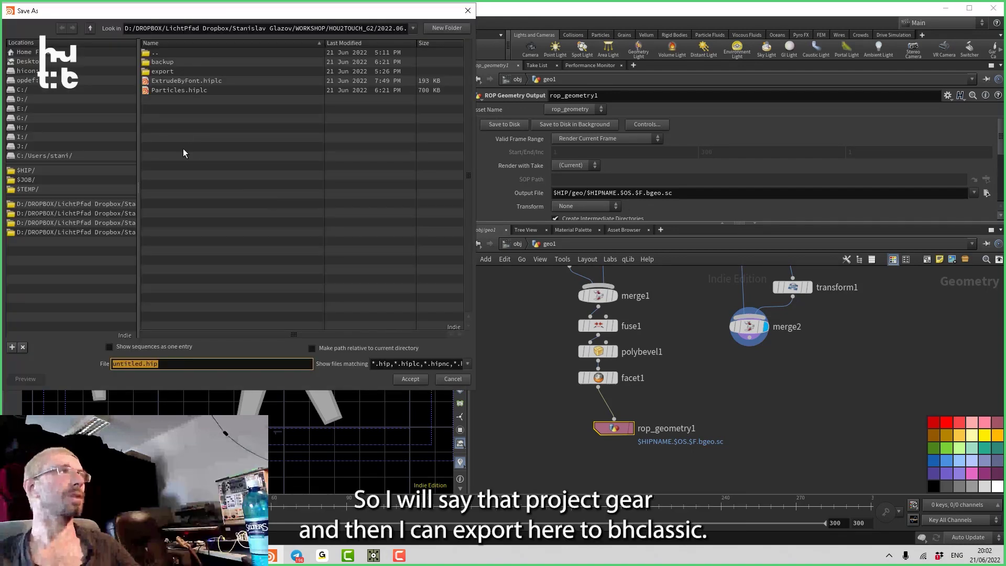
type("Gear")
key("Return")
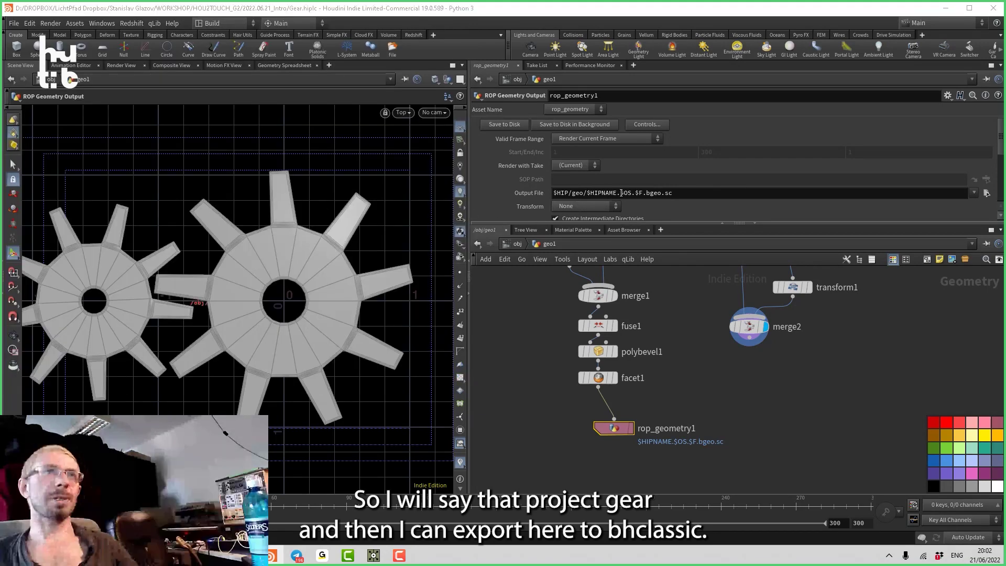
Change the output file extension to .bhclassic and export the gear to disk.
left_click_drag(652, 194, 707, 194)
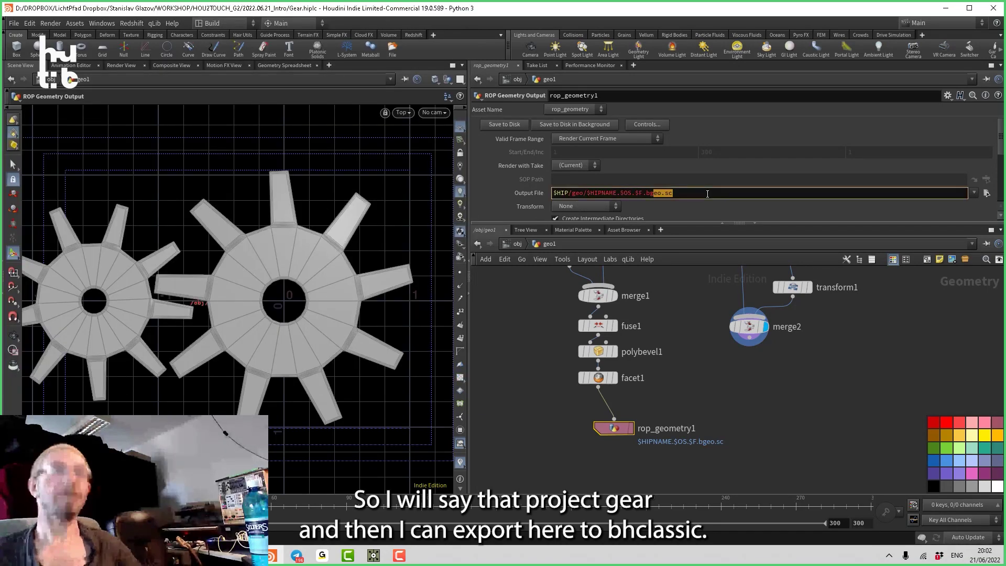
key("BackSpace")
type("hclassic")
key("Return")
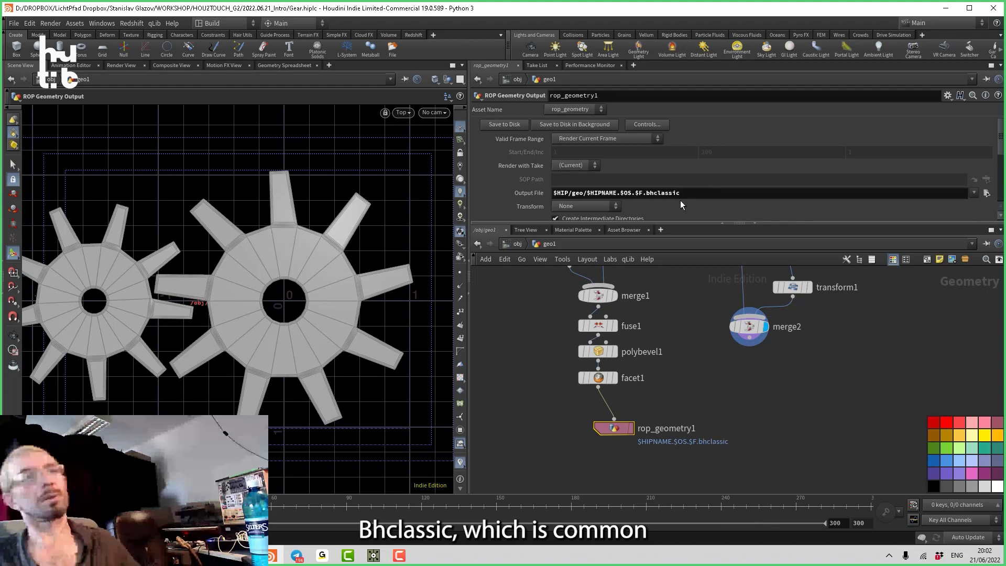
left_click(632, 431)
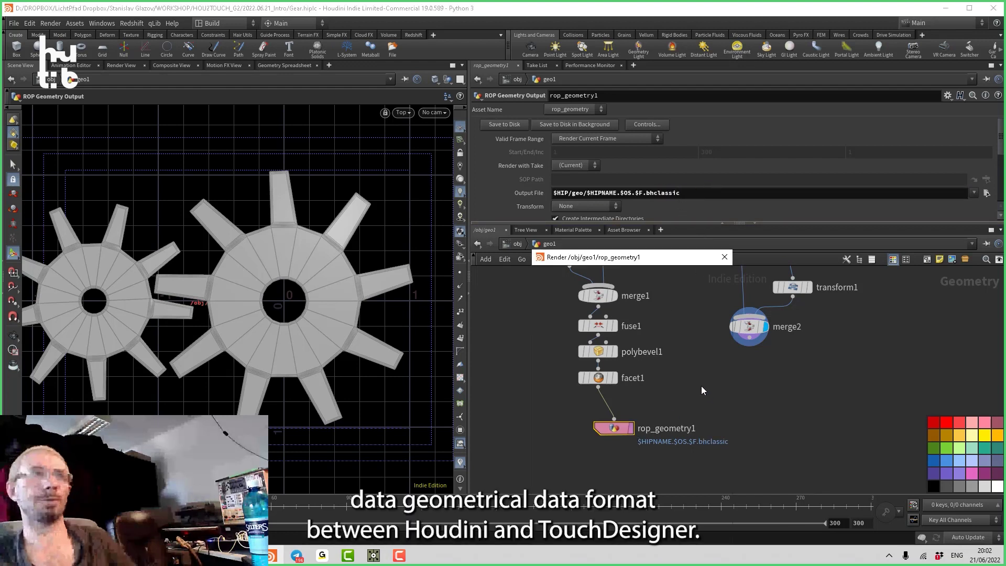
left_click_drag(615, 262, 638, 131)
left_click(603, 402)
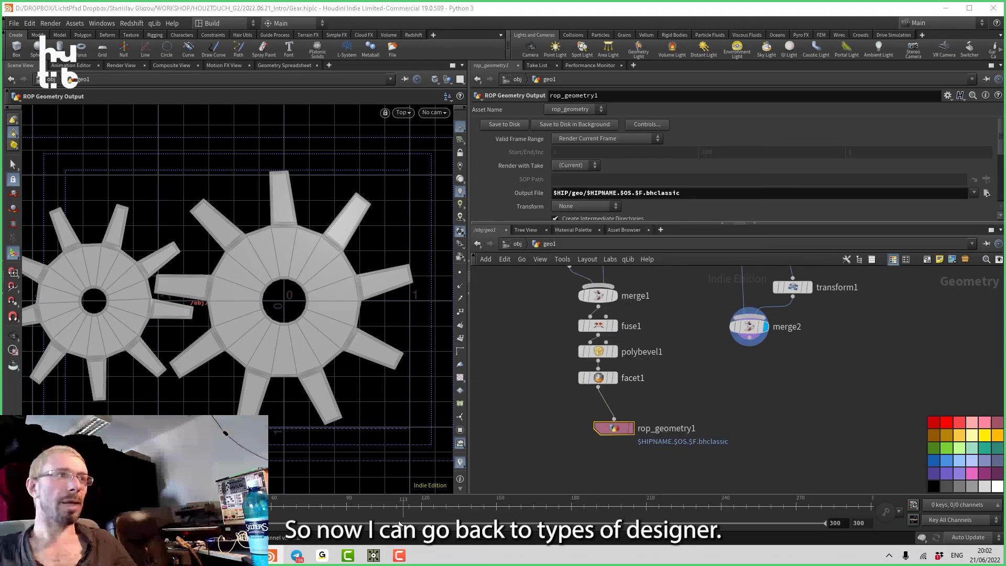
Create a File In SOP loading Gear.rop_geometry1.1.bhclassic and tumble the gear in its viewer.
key("alt+Tab")
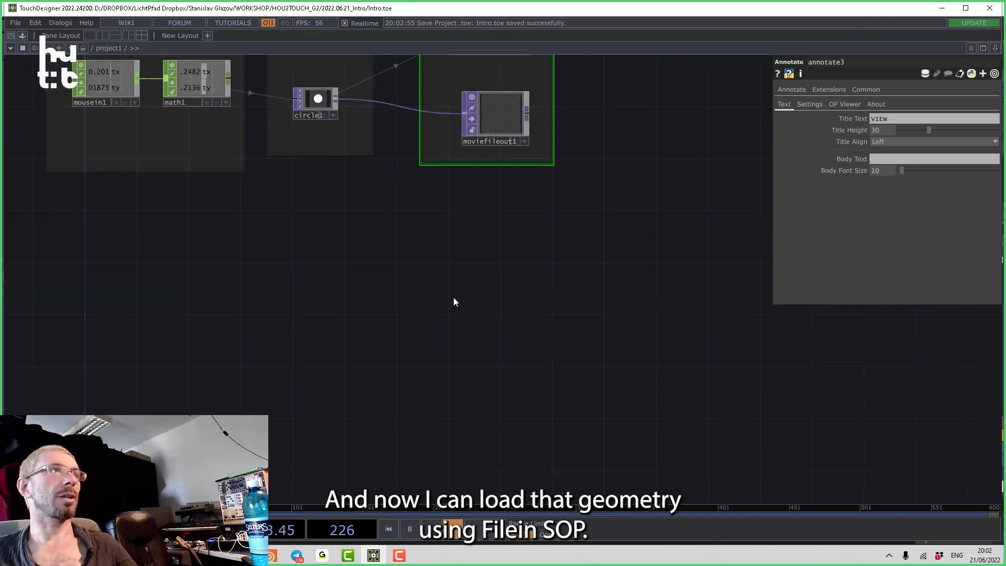
left_click(359, 330)
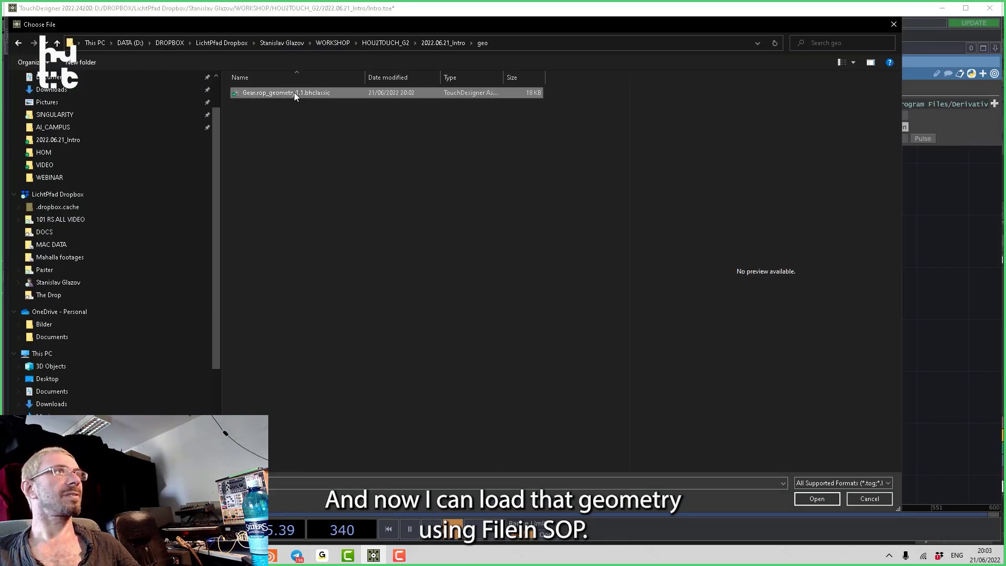
double_click(294, 92)
scroll(384, 344, "up", 10)
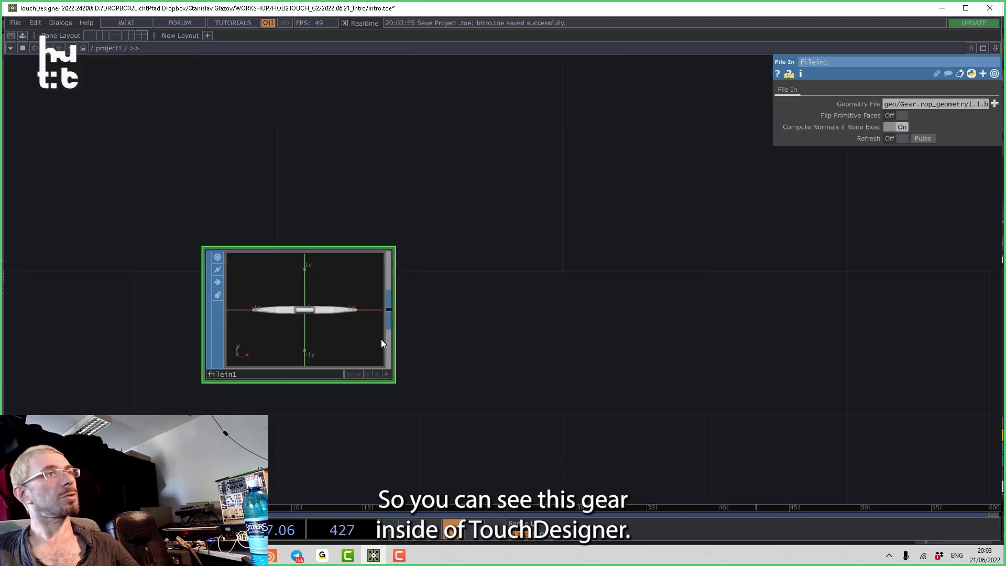
left_click(407, 444)
left_click_drag(302, 321, 390, 399)
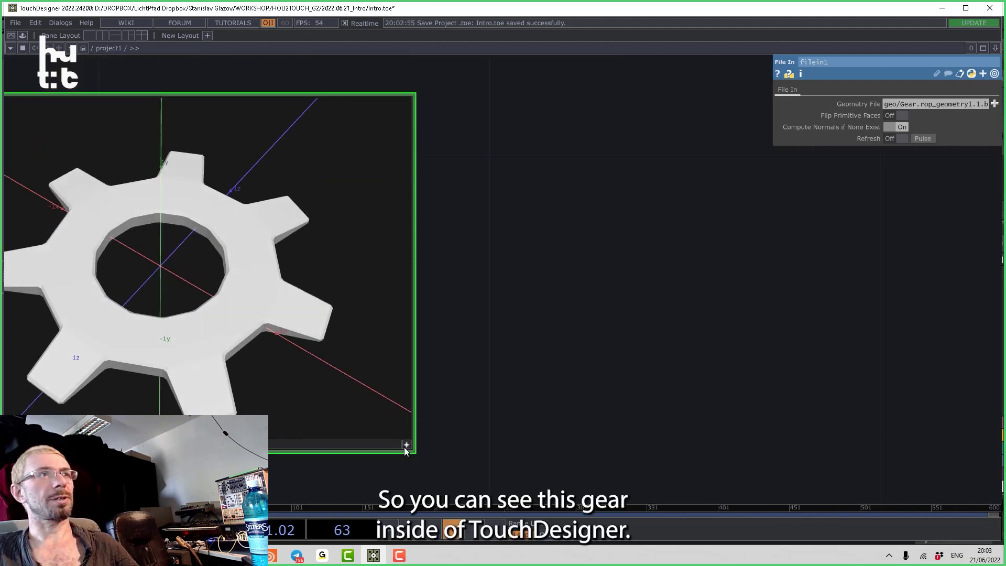
Inspect the imported gear in filein1's interactive viewer and its node information.
scroll(446, 319, "down", 3)
key("Tab")
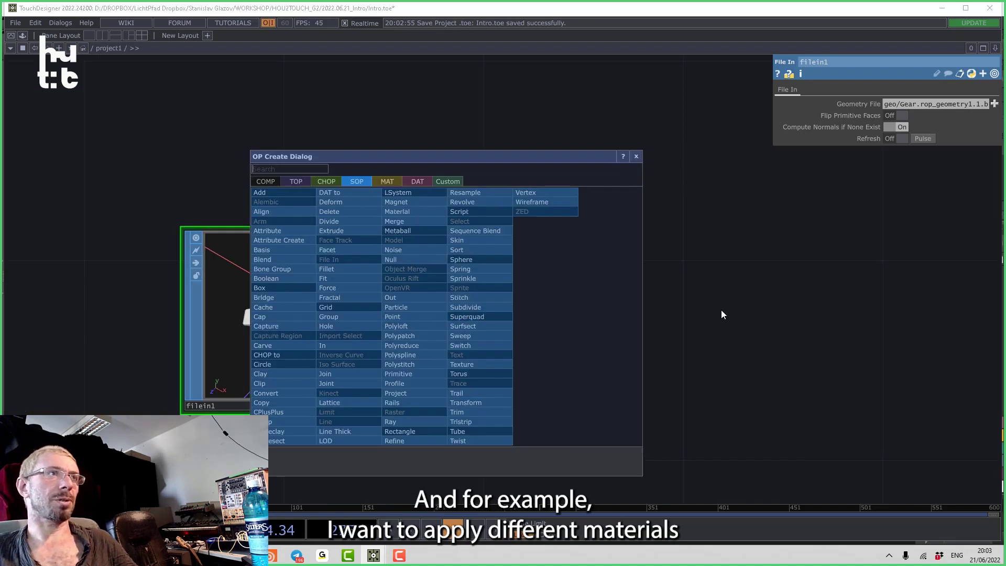
left_click(720, 310)
scroll(367, 365, "up", 5)
scroll(556, 358, "down", 2)
left_click(569, 450)
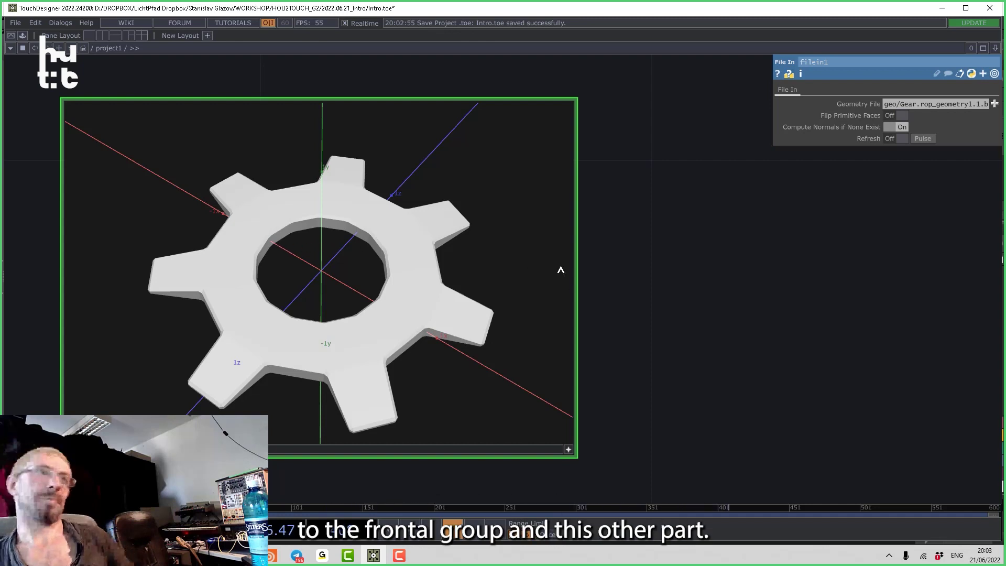
left_click(456, 273)
middle_click(466, 276)
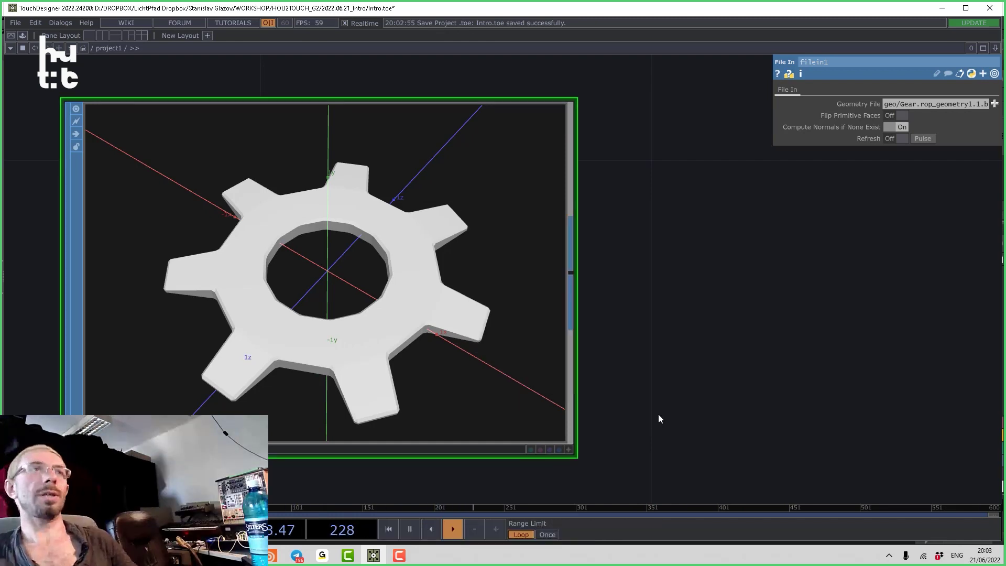
Append a Delete SOP after filein1 and set its Group to extrudeFront.
left_click_drag(582, 303, 521, 286)
right_click(518, 261)
right_click(517, 261)
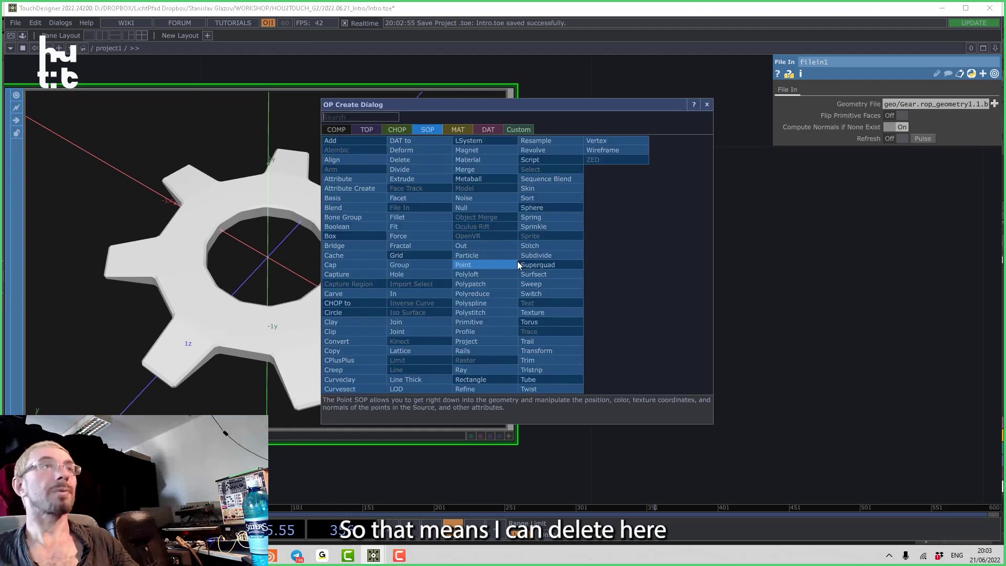
left_click(491, 218)
left_click(782, 200)
left_click_drag(662, 310, 435, 330)
left_click_drag(779, 359, 876, 360)
left_click(869, 358)
left_click_drag(707, 305, 668, 348)
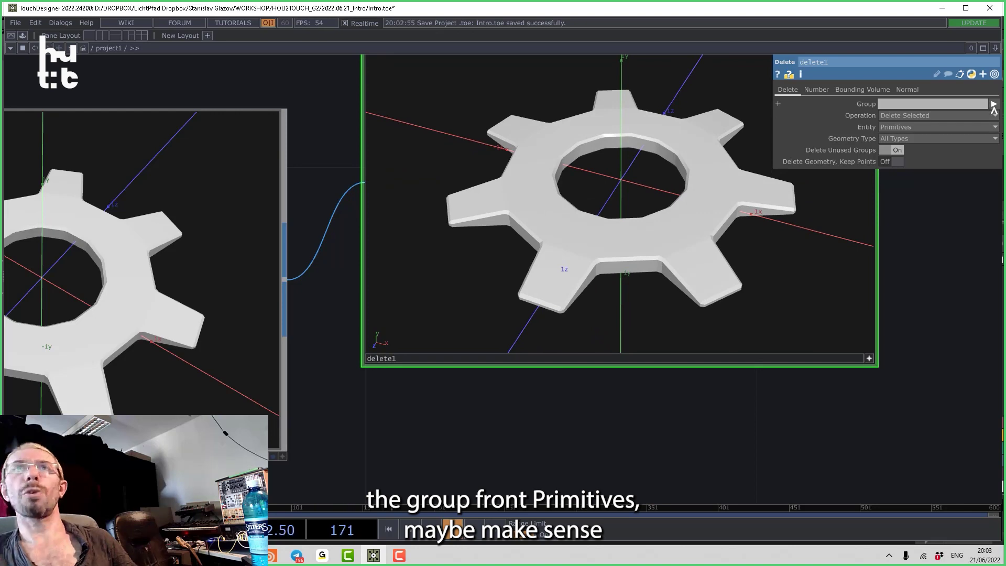
left_click(994, 106)
left_click(984, 122)
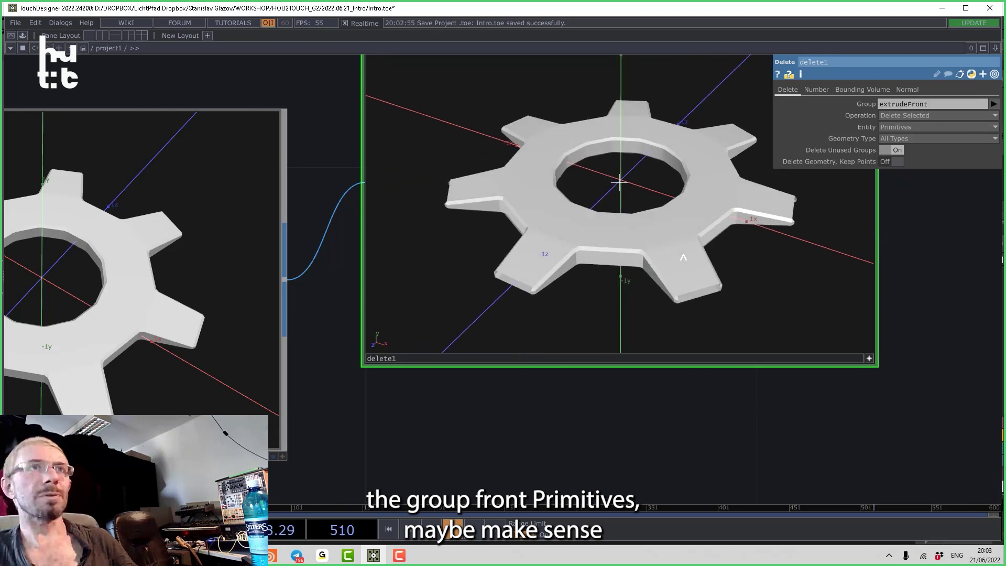
mouse_move(683, 255)
left_mouse_down()
mouse_move(653, 237)
mouse_move(683, 259)
left_mouse_up()
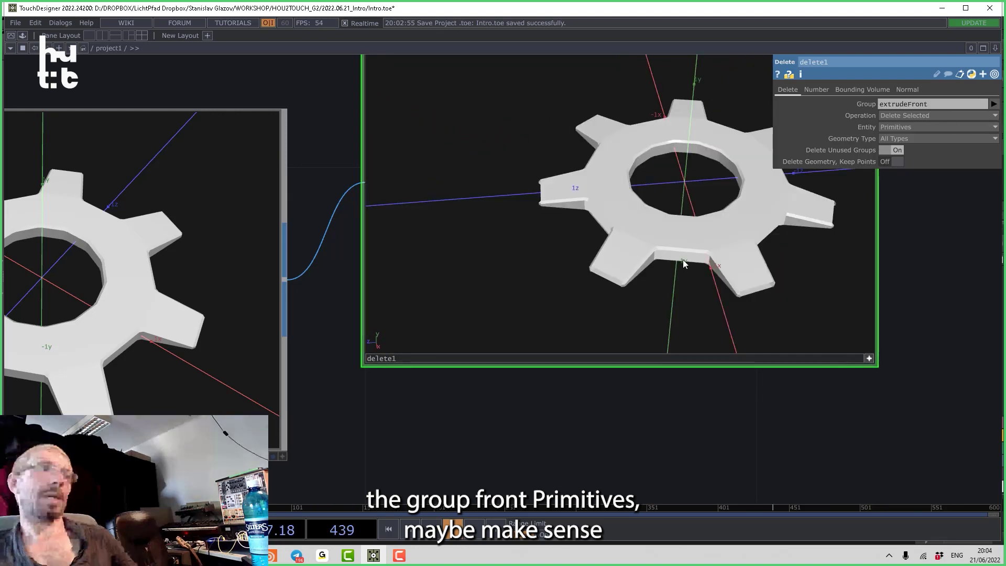
Return to Houdini and move grouprange1 and polyextrude2 up to make room below.
left_click(272, 556)
scroll(639, 341, "up", 5)
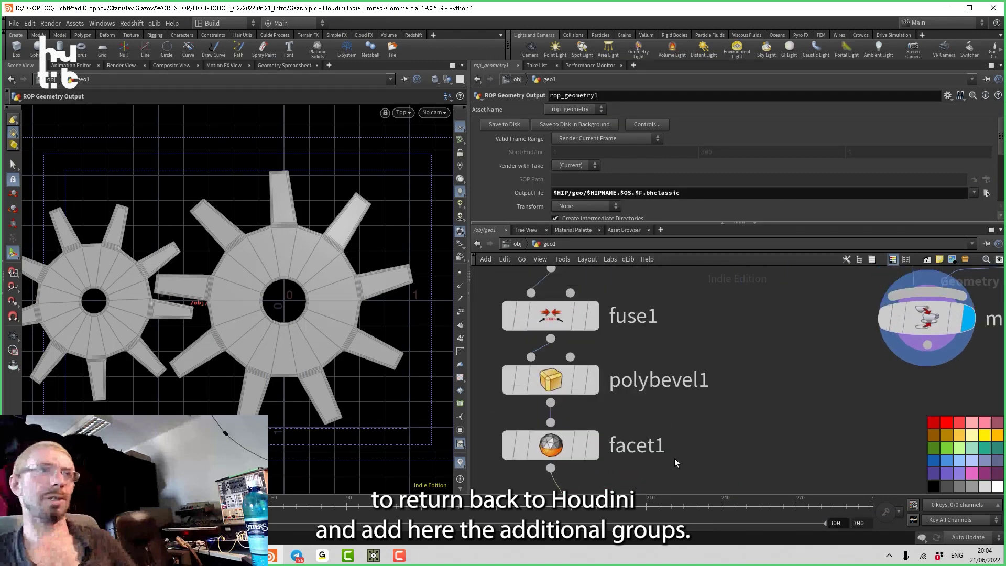
middle_click_drag(676, 397, 694, 462)
middle_click_drag(652, 296, 703, 458)
scroll(685, 396, "down", 3)
left_click_drag(556, 350, 560, 370)
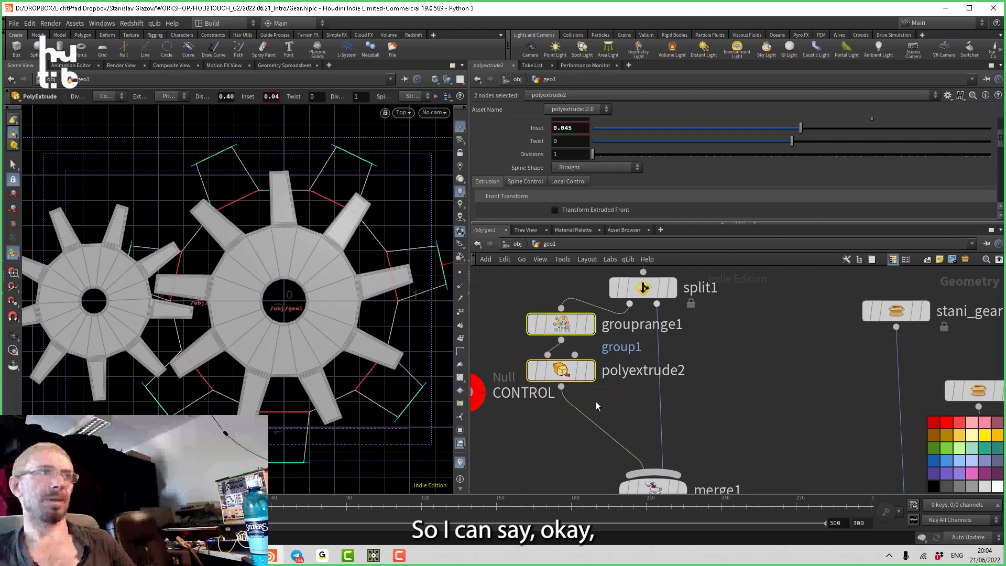
Add a Group node named teeths after polyextrude2 and re-export the gear from rop_geometry1.
key("Tab")
type("g")
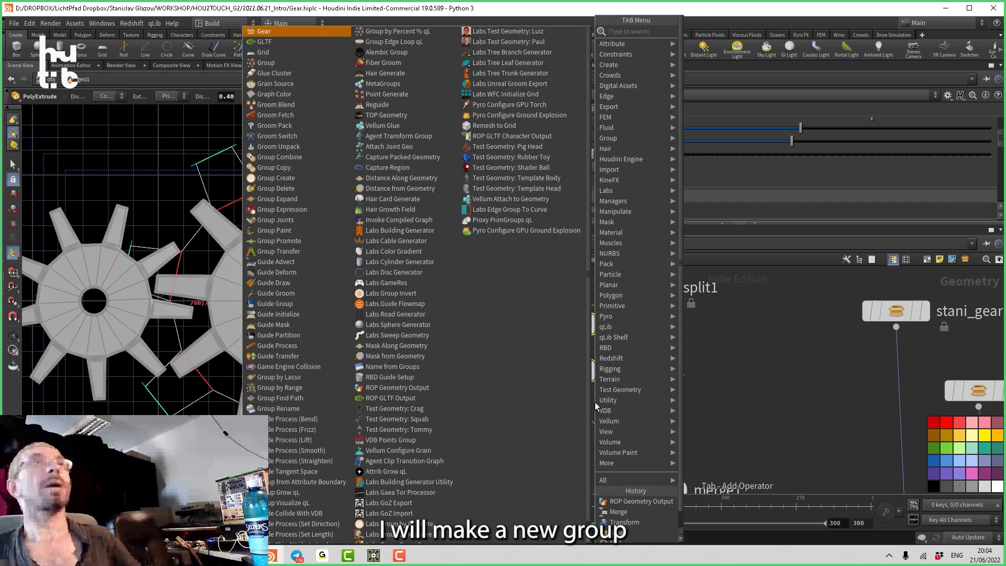
left_click(709, 37)
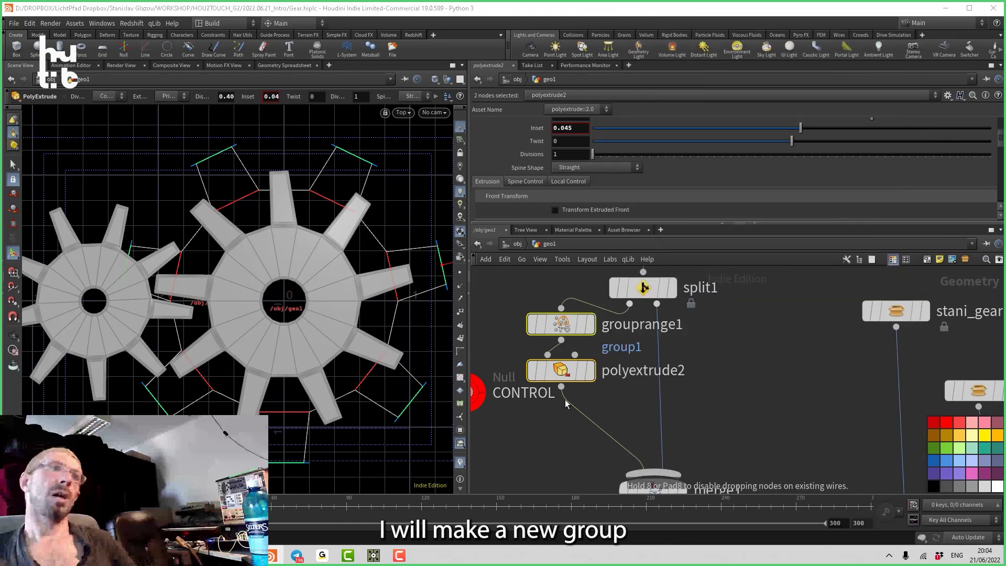
left_click(586, 430)
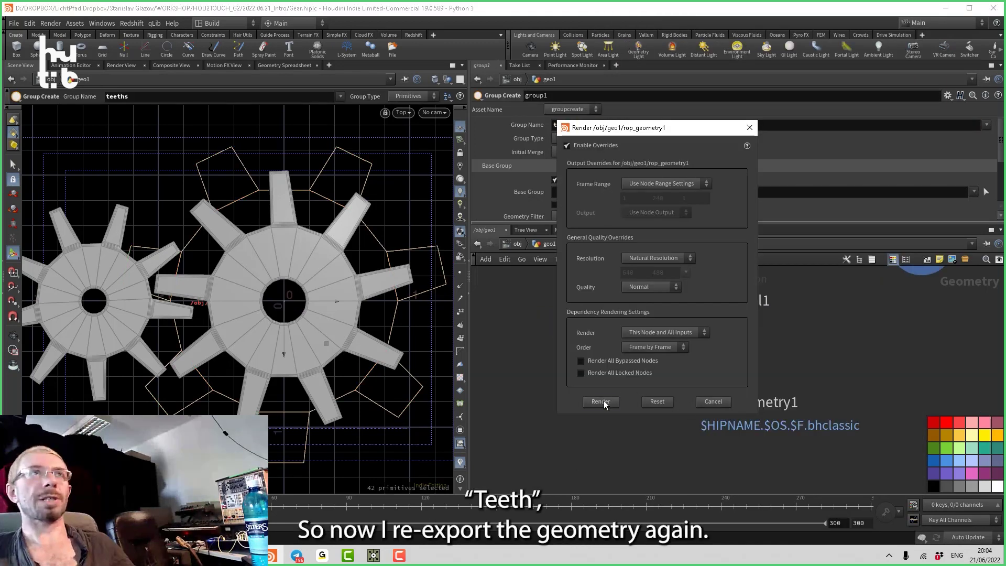
left_click(600, 401)
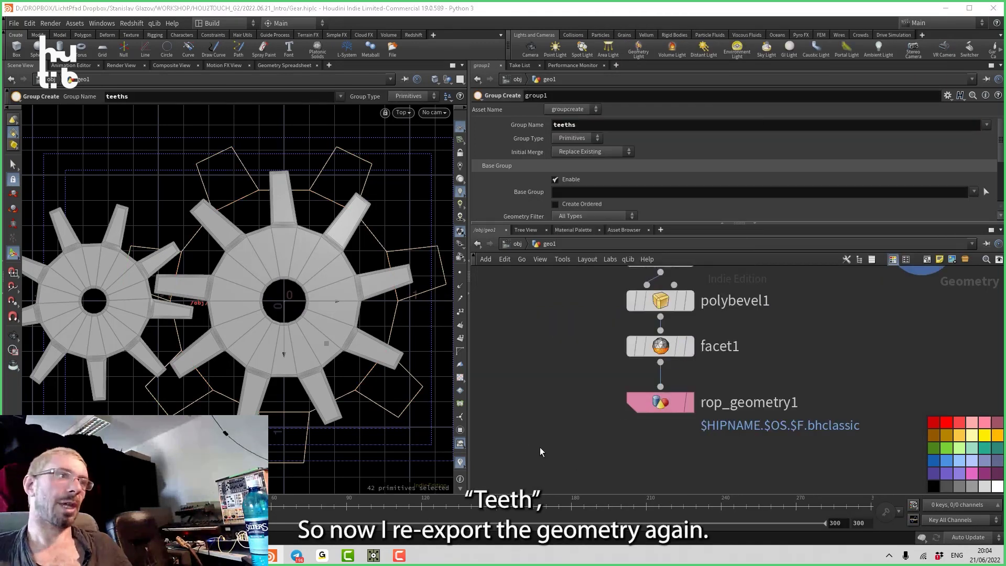
left_click(373, 556)
Reload the imported gear and set delete1 to remove the teeths group, viewed as wireframe.
scroll(329, 347, "down", 5)
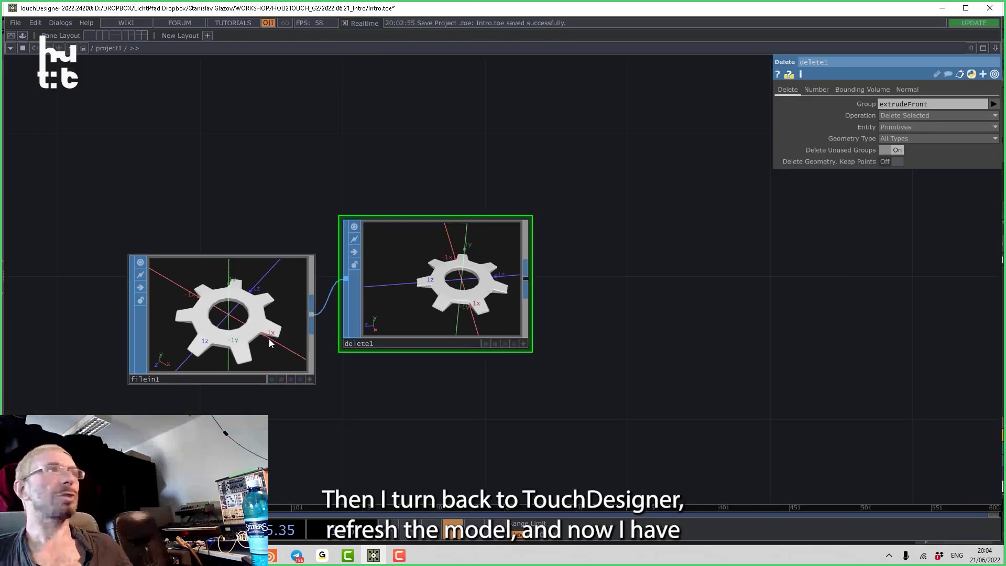
left_click(268, 339)
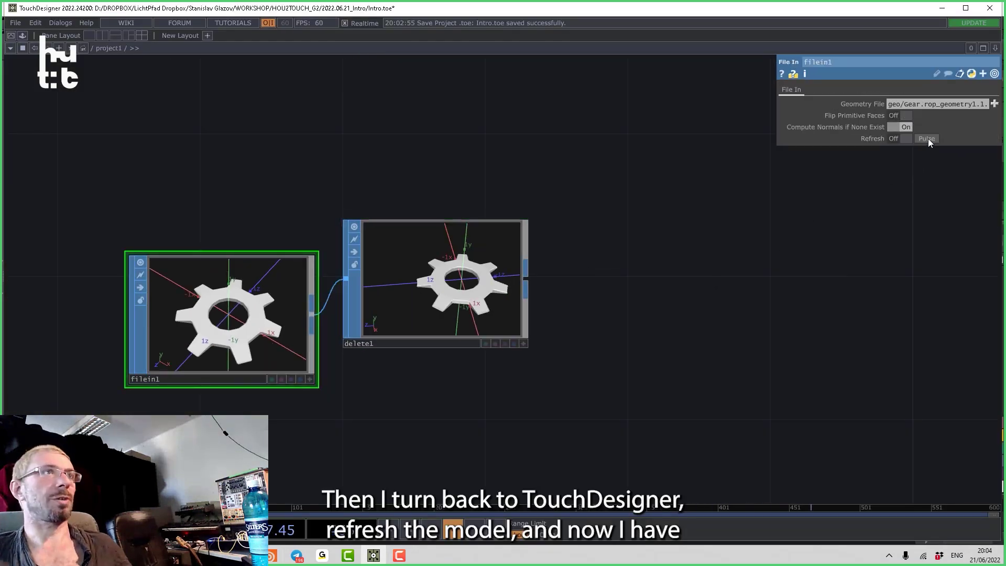
middle_click_drag(434, 271, 483, 308)
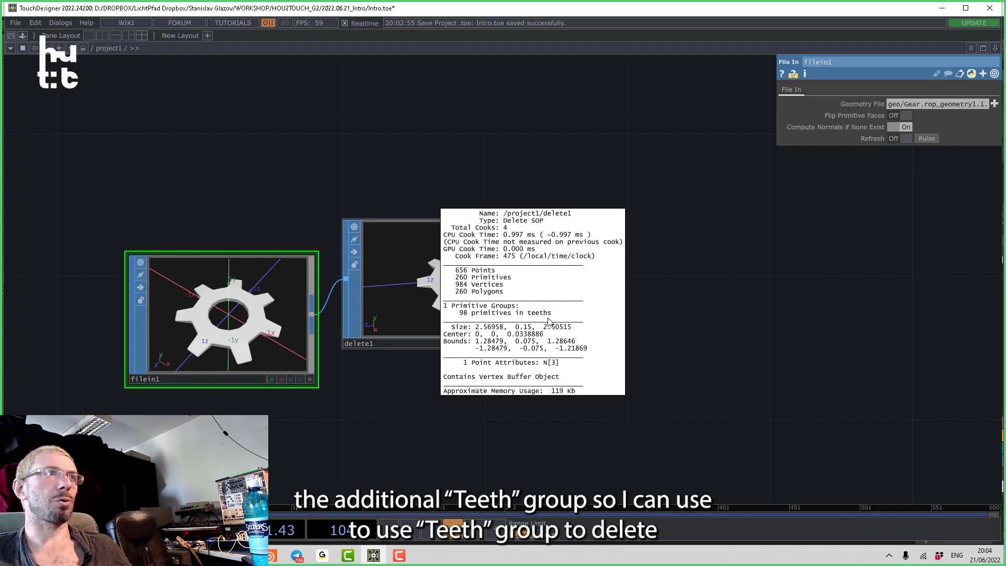
left_click(508, 320)
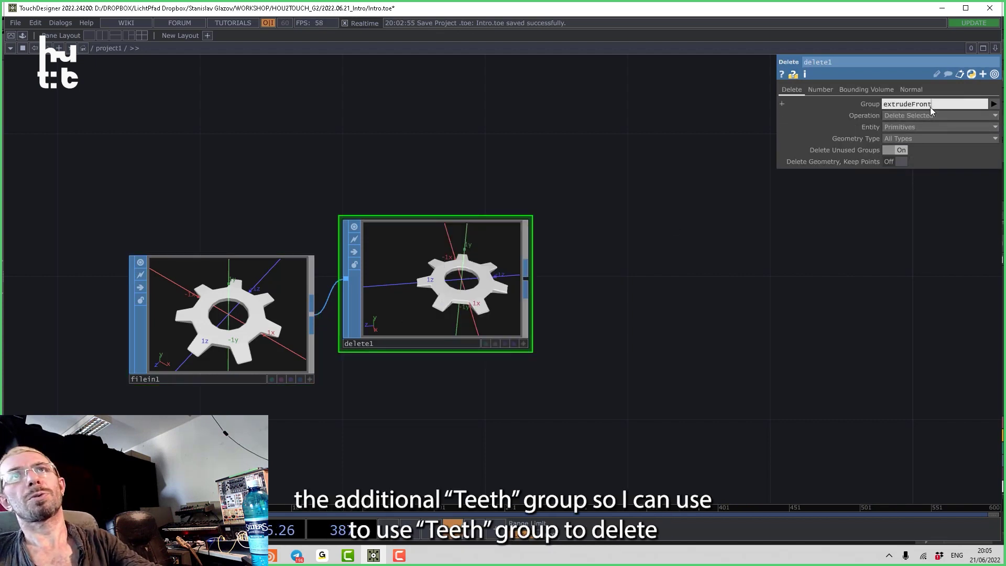
type("teeths")
key("Return")
scroll(638, 237, "up", 5)
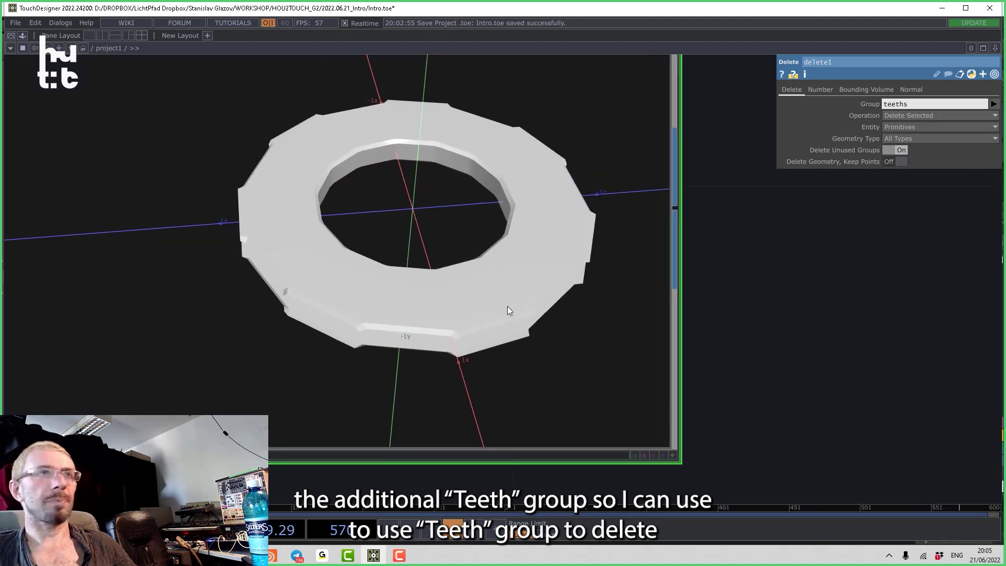
left_click(673, 455)
key("w")
mouse_move(568, 391)
left_mouse_down()
mouse_move(501, 366)
mouse_move(544, 364)
left_mouse_up()
scroll(723, 414, "down", 6)
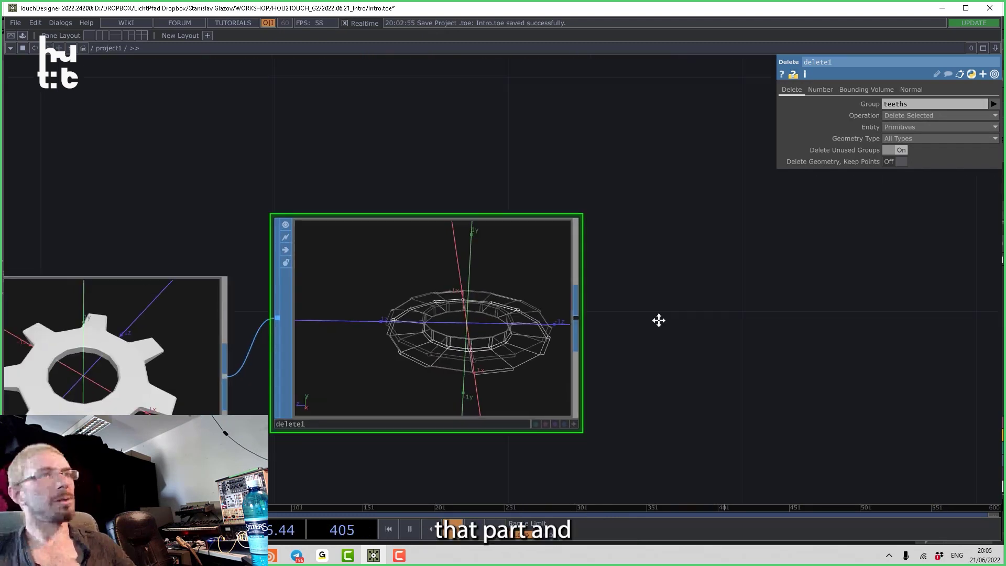
Paste delete1 as delete2 set to Delete Non-Selected so it keeps only the teeth.
key("ctrl+v")
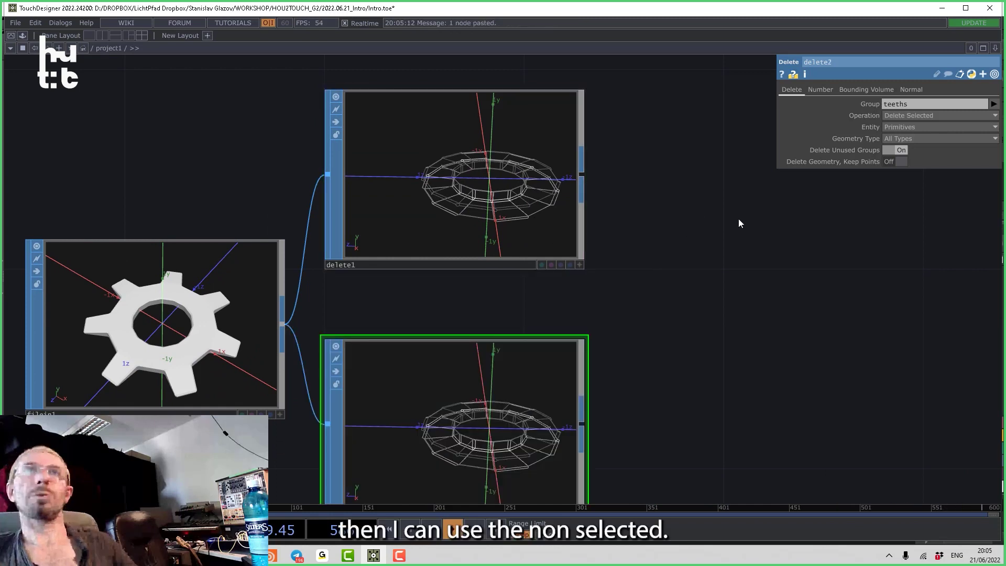
left_click(920, 117)
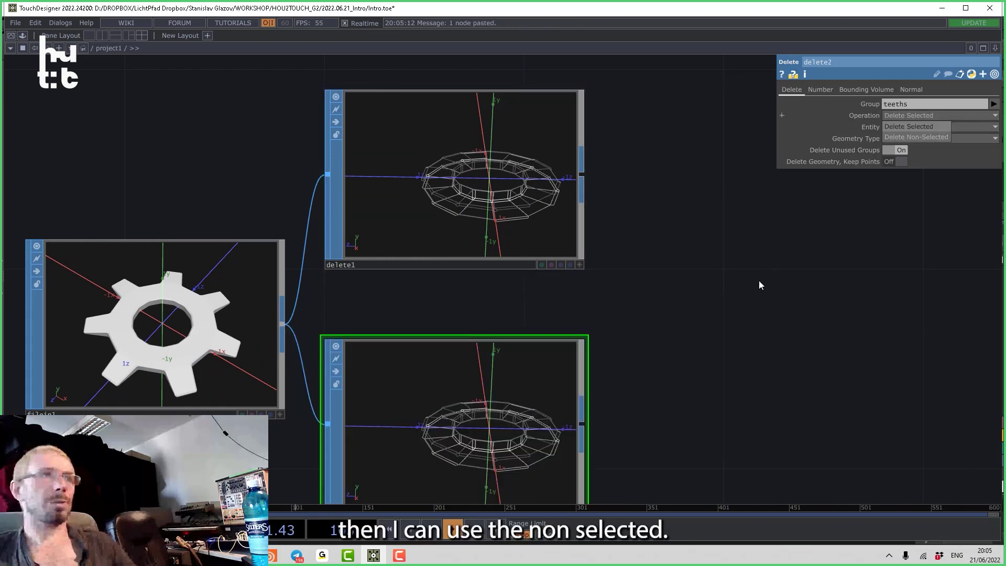
left_click_drag(662, 309, 628, 257)
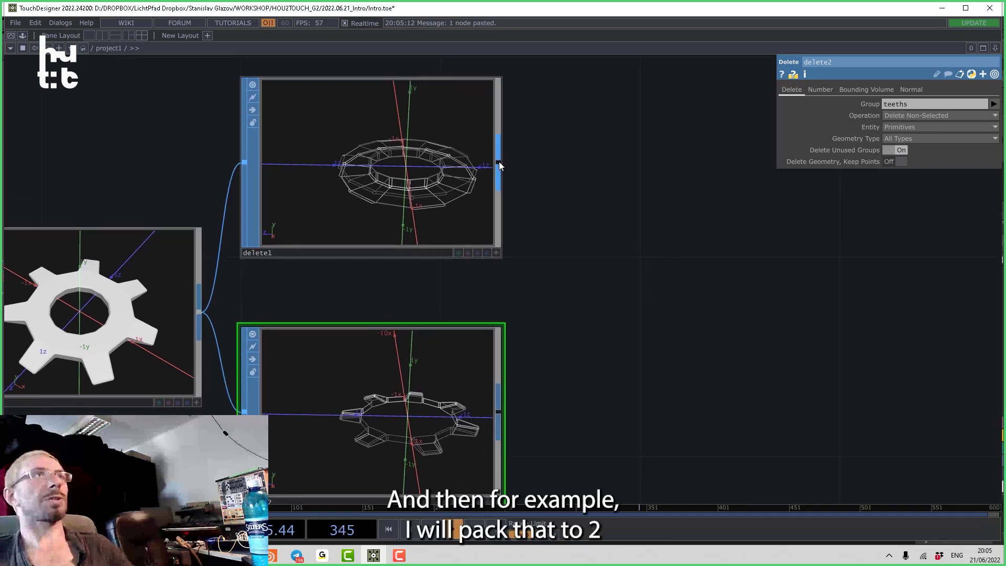
Add Geometry components geo1 after delete1 and geo2 after delete2.
key("Tab")
left_click(318, 33)
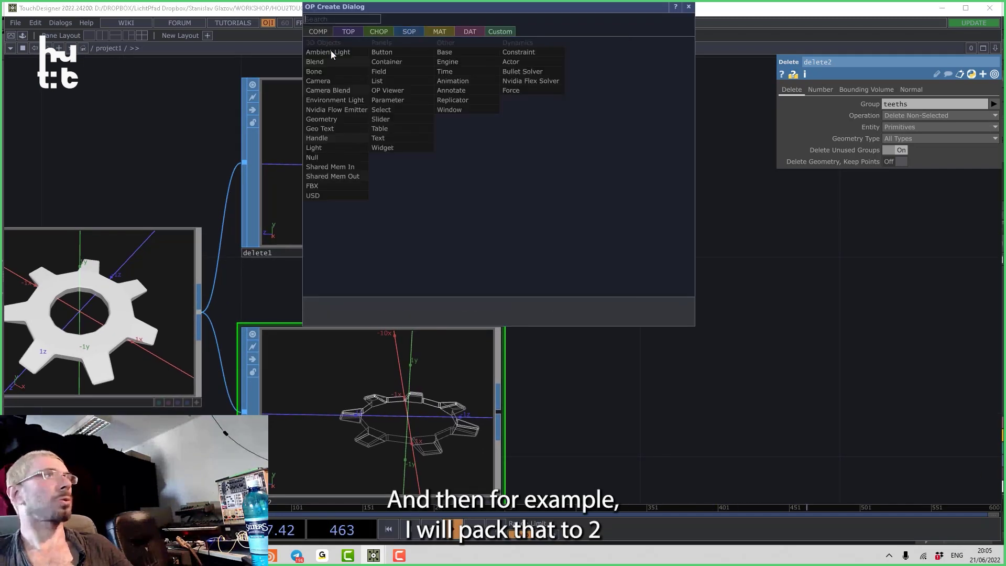
left_click(339, 121)
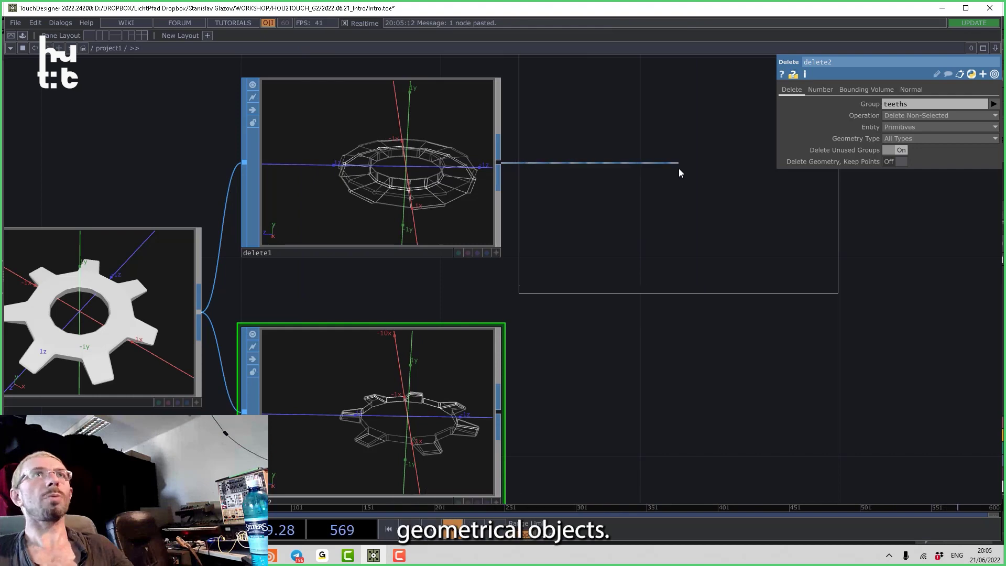
left_click(676, 170)
key("Tab")
left_click(170, 205)
left_click(177, 292)
left_click(601, 352)
scroll(556, 356, "down", 5)
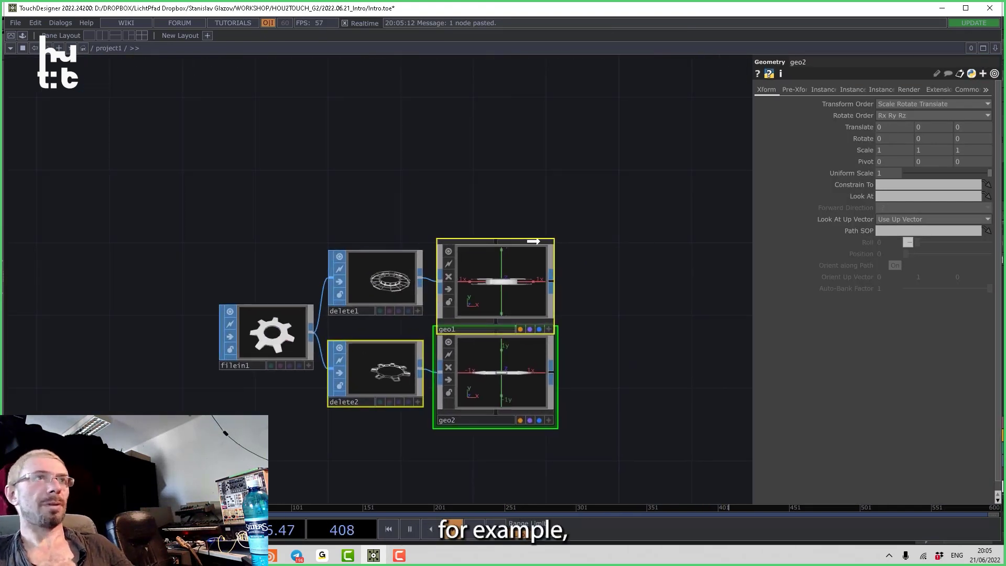
Add cam1 and null1, and set null1 as the camera's Look At target.
key("Tab")
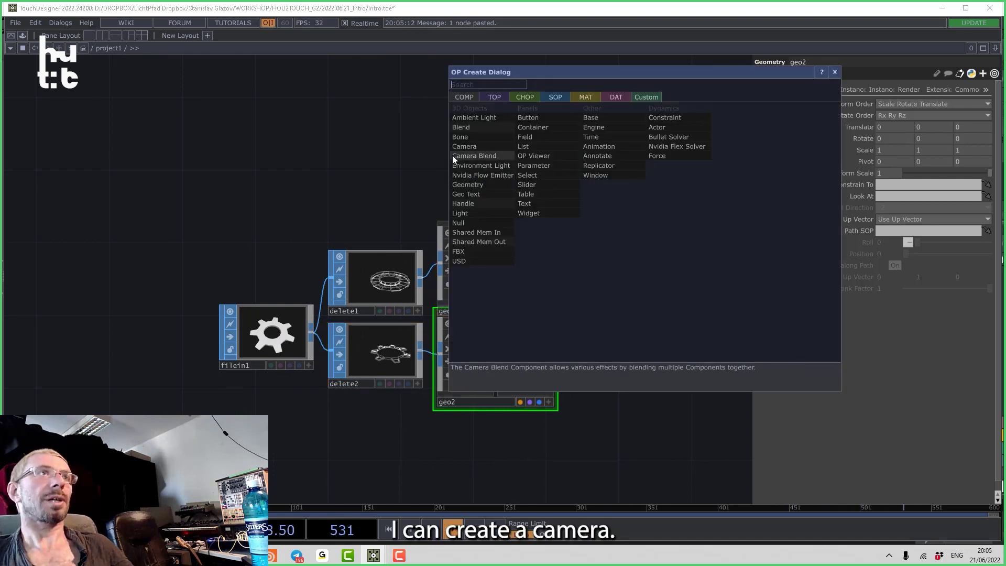
left_click(468, 147)
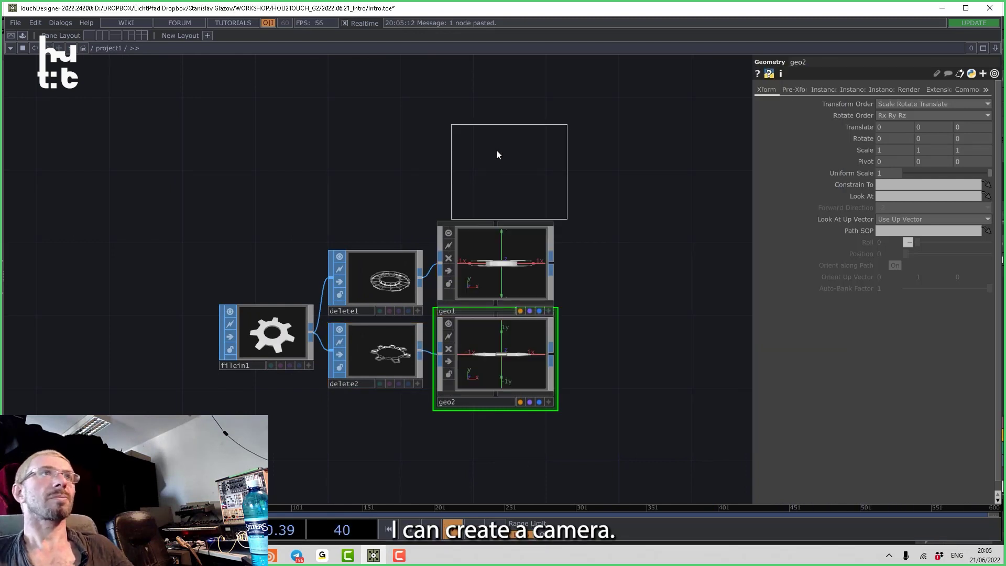
left_click(480, 128)
key("Tab")
left_click(459, 157)
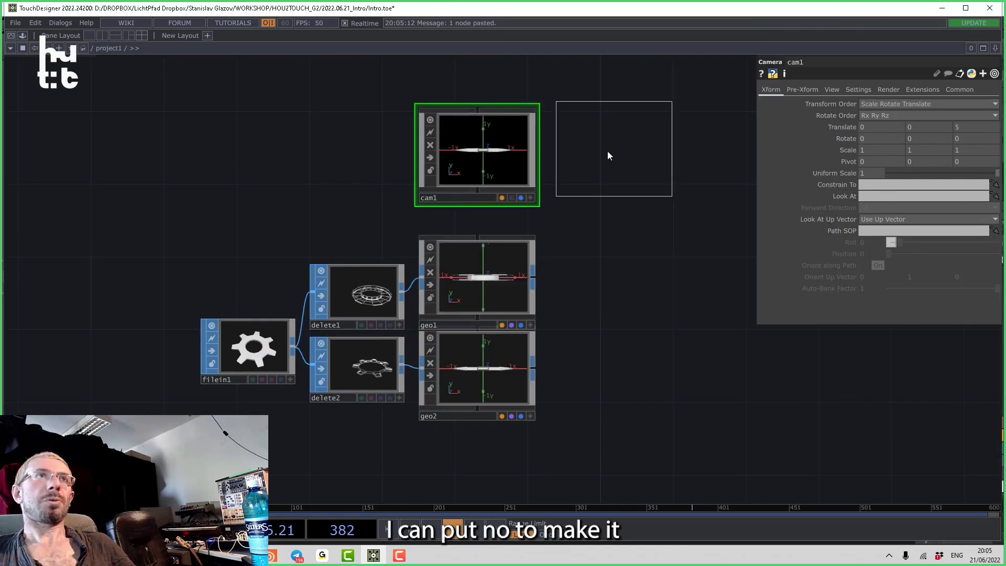
left_click(608, 165)
left_click_drag(476, 154, 481, 152)
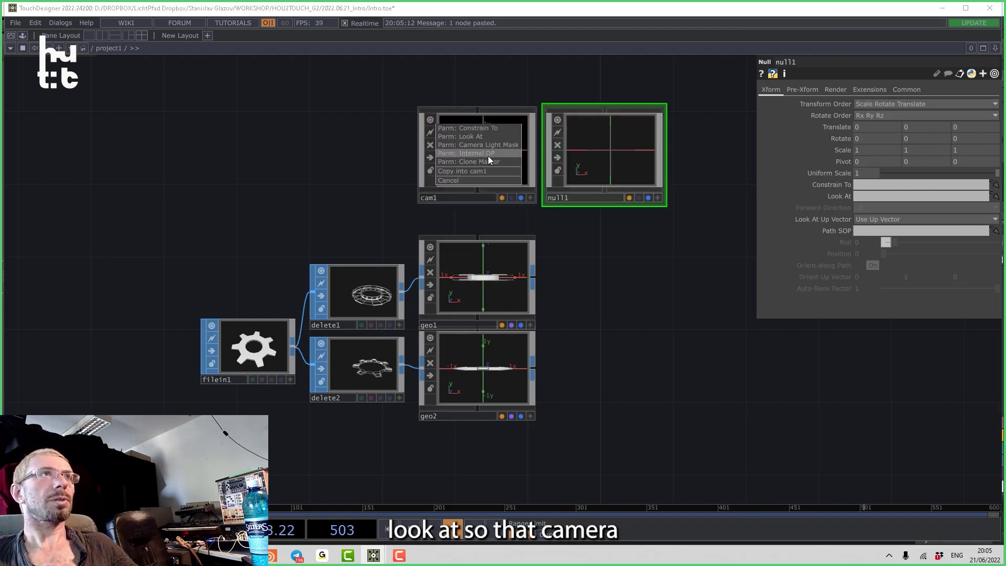
left_click(479, 136)
Move cam1 to Translate X -2, Y 2.7 to view the gear from above.
left_click(478, 137)
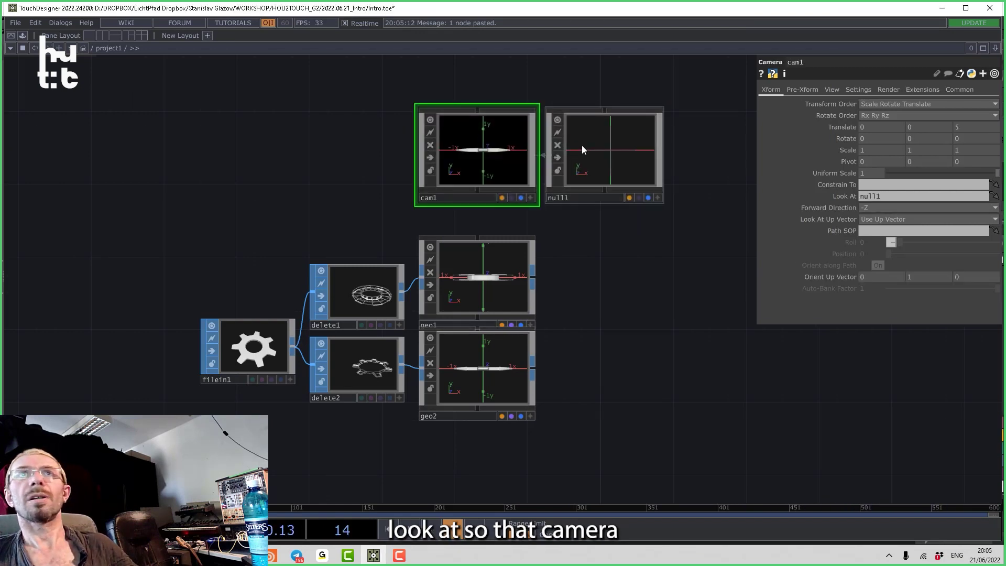
middle_click(919, 128)
middle_click_drag(920, 129, 920, 109)
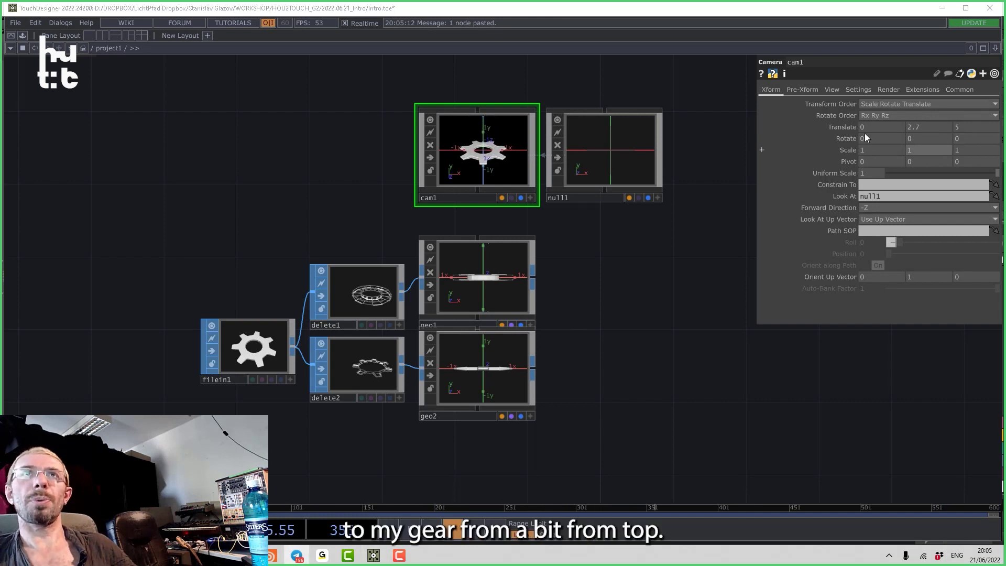
mouse_move(867, 127)
middle_mouse_down()
mouse_move(867, 116)
mouse_move(852, 116)
middle_mouse_up()
key("Tab")
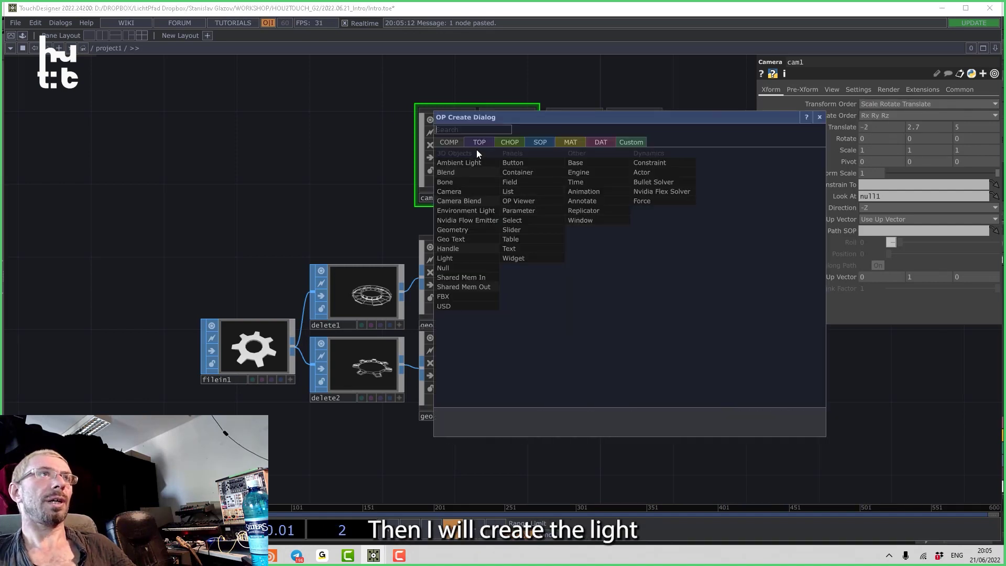
Add light1 beside the camera and a render1 Render TOP right of the geometry nodes.
left_click(448, 258)
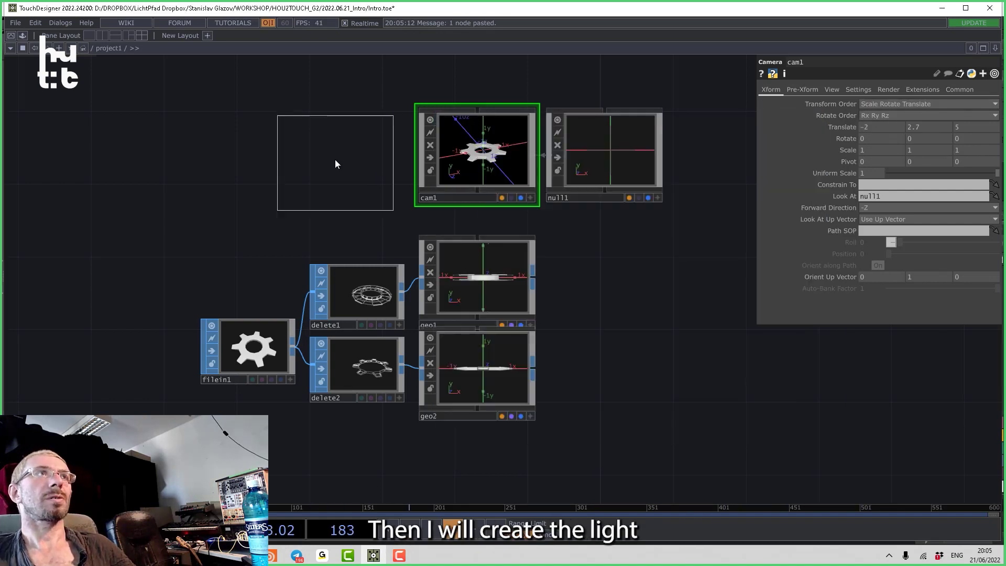
left_click(335, 160)
key("Tab")
left_click(396, 105)
type("r")
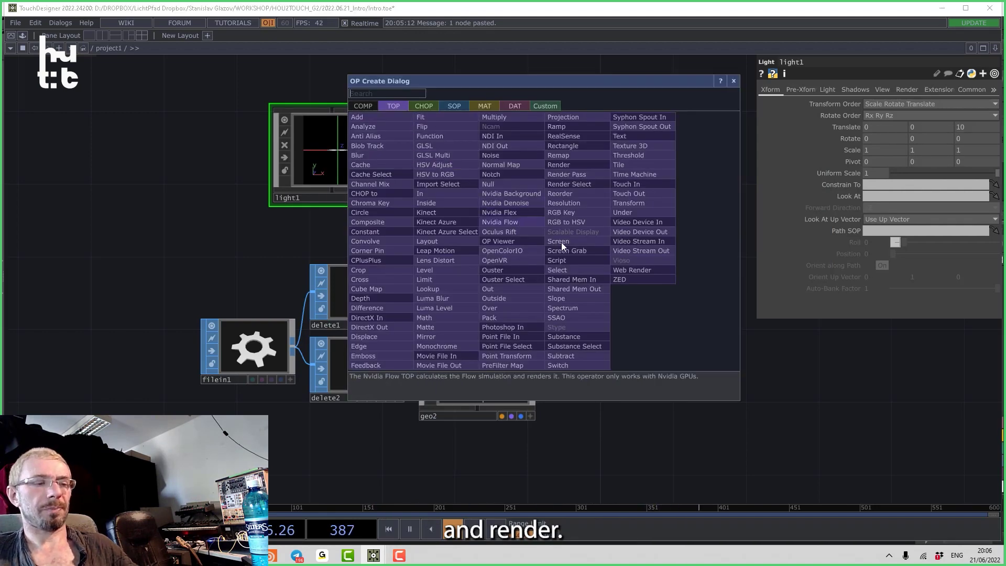
left_click(567, 165)
left_click(655, 321)
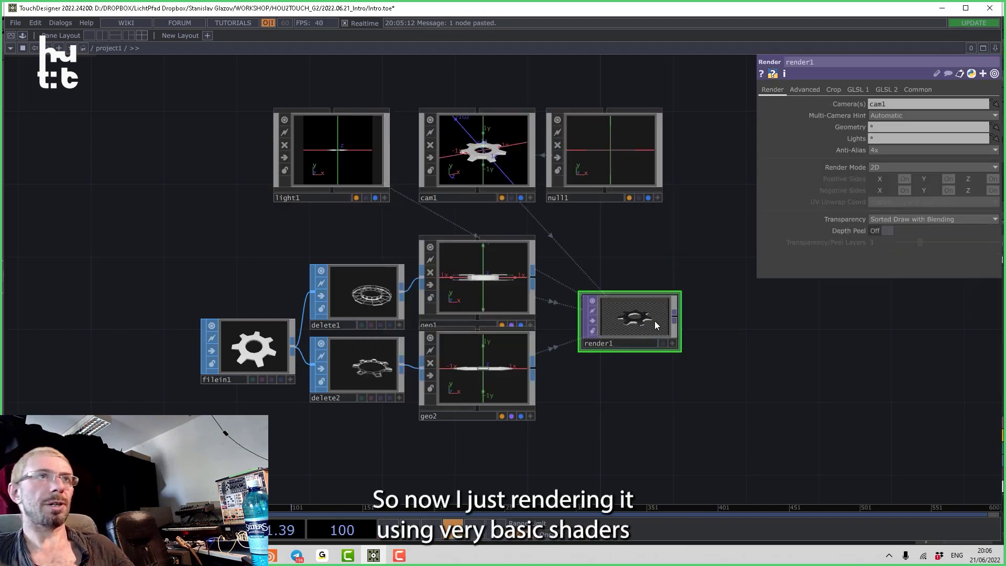
scroll(658, 317, "up", 2)
scroll(659, 316, "up", 5)
scroll(634, 265, "down", 5)
left_click_drag(583, 160, 607, 260)
left_click_drag(542, 187, 592, 297)
Raise light1 to Translate Y 5.8.
left_click(186, 153)
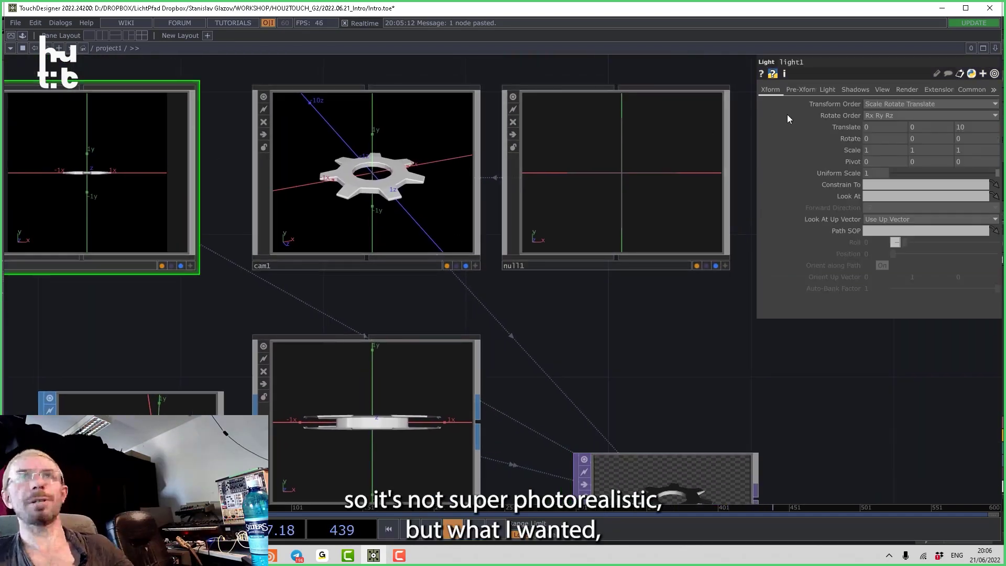
middle_click_drag(933, 108, 932, 108)
left_click_drag(690, 230, 650, 49)
left_click_drag(474, 452, 510, 387)
middle_click_drag(509, 386, 544, 348)
scroll(545, 346, "down", 3)
Add a phong1 Phong material, assign it to geo2, and show render1 as the background.
key("Tab")
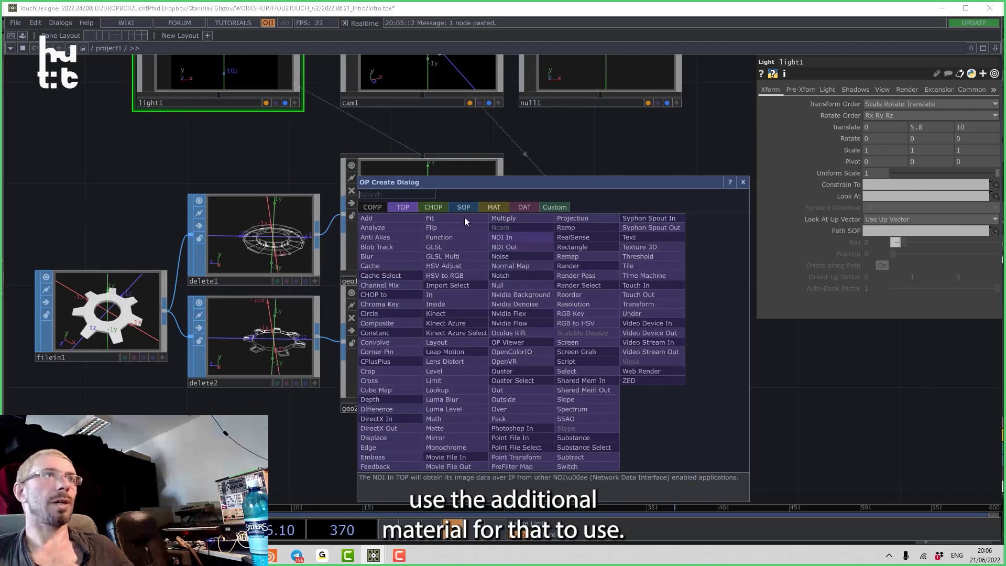
left_click(389, 295)
left_click(461, 480)
left_click_drag(569, 423, 567, 382)
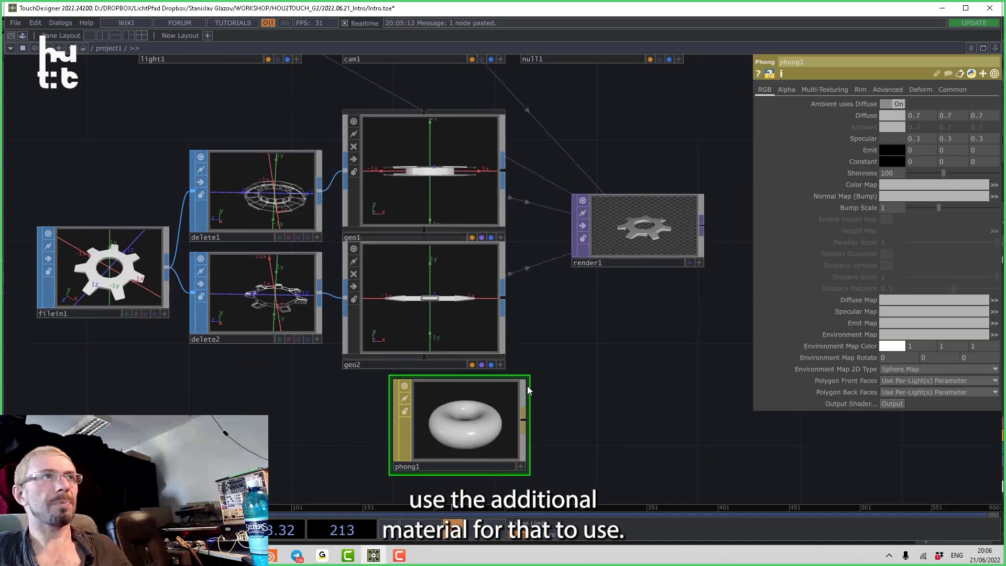
left_click_drag(506, 393, 455, 285)
left_click(687, 233)
left_click_drag(582, 351, 433, 222)
left_click_drag(306, 272, 281, 297)
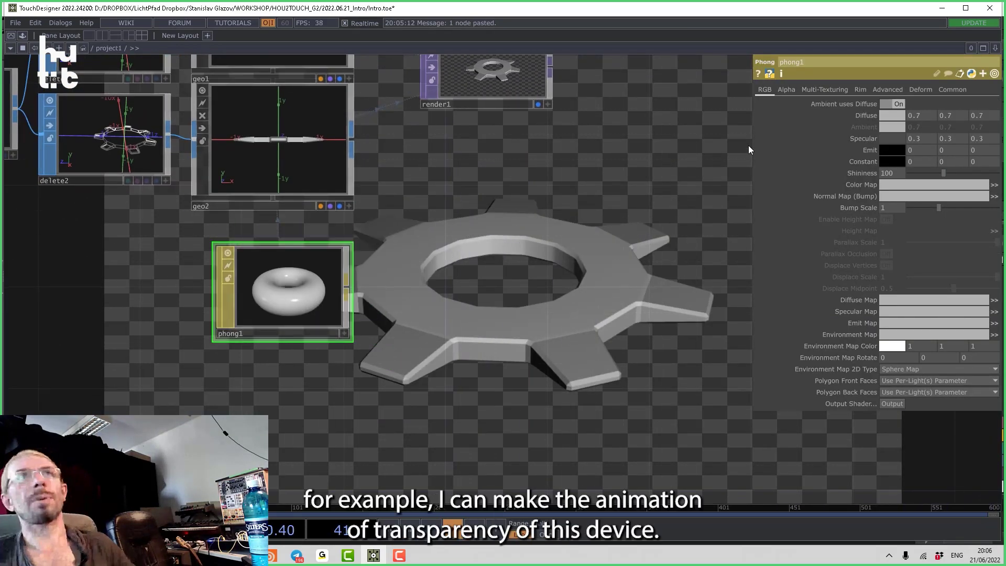
Add a noise1 CHOP below phong1 with Type Random and Time Slice on.
left_click(786, 90)
key("Tab")
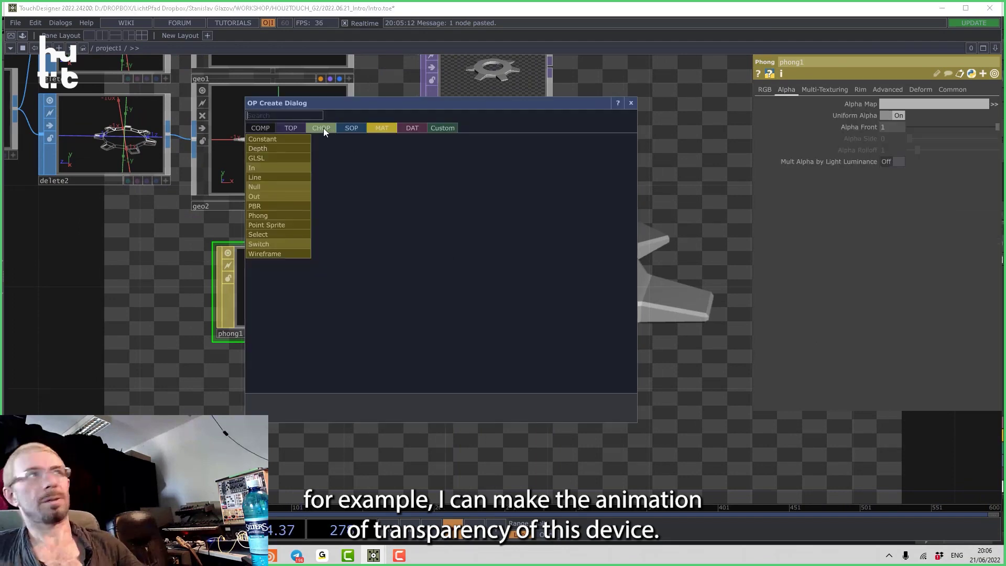
left_click(323, 129)
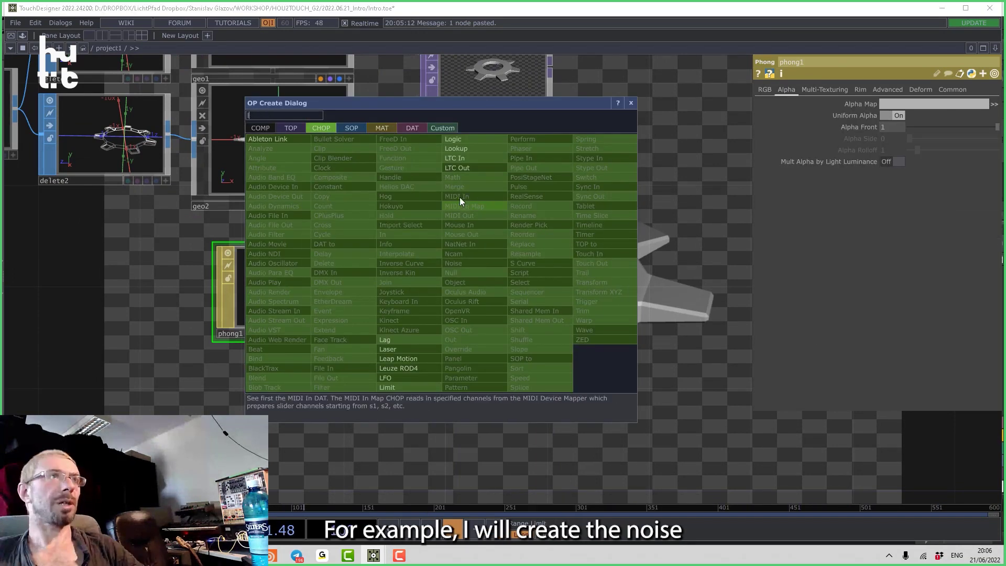
left_click(459, 262)
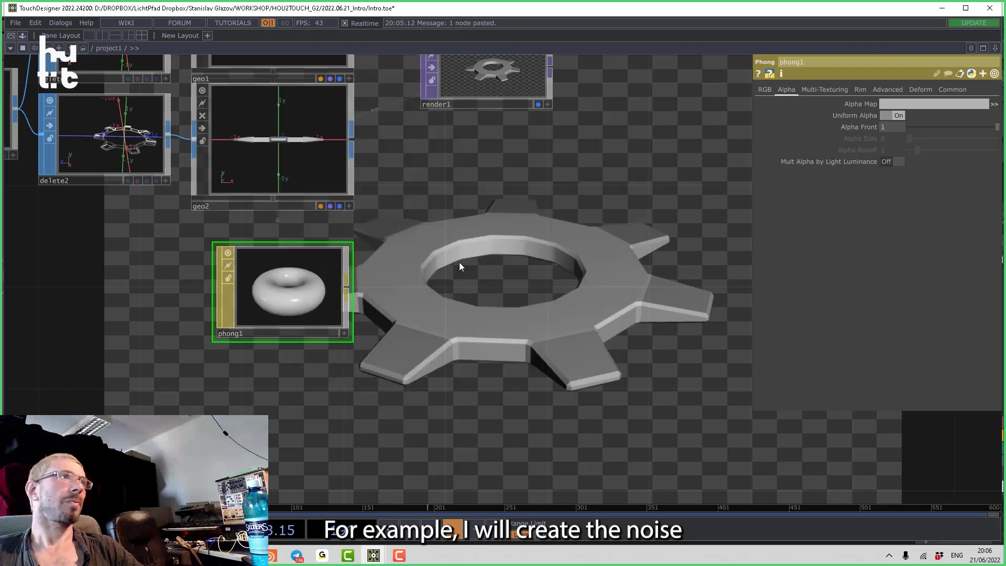
left_click(287, 415)
left_click(870, 104)
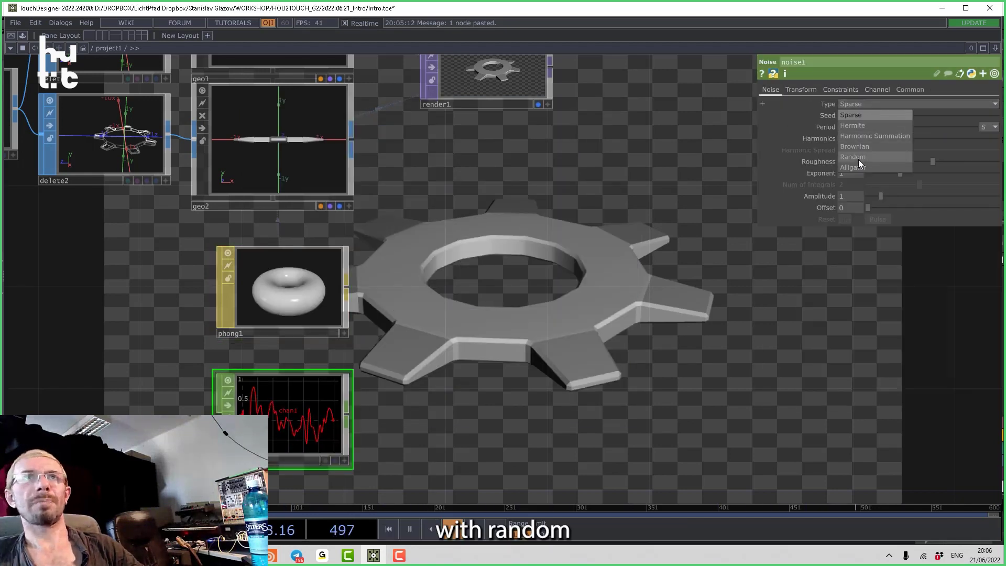
left_click(859, 159)
left_click(880, 91)
left_click(908, 91)
left_click(859, 105)
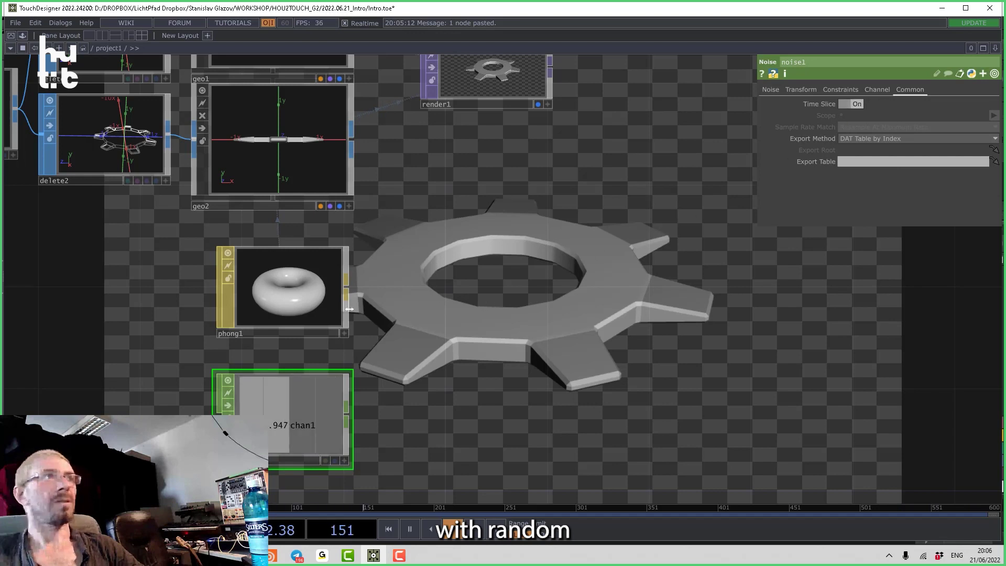
Export noise1's chan1 to phong1's Alpha Front so the teeth fade over time.
left_click(332, 301)
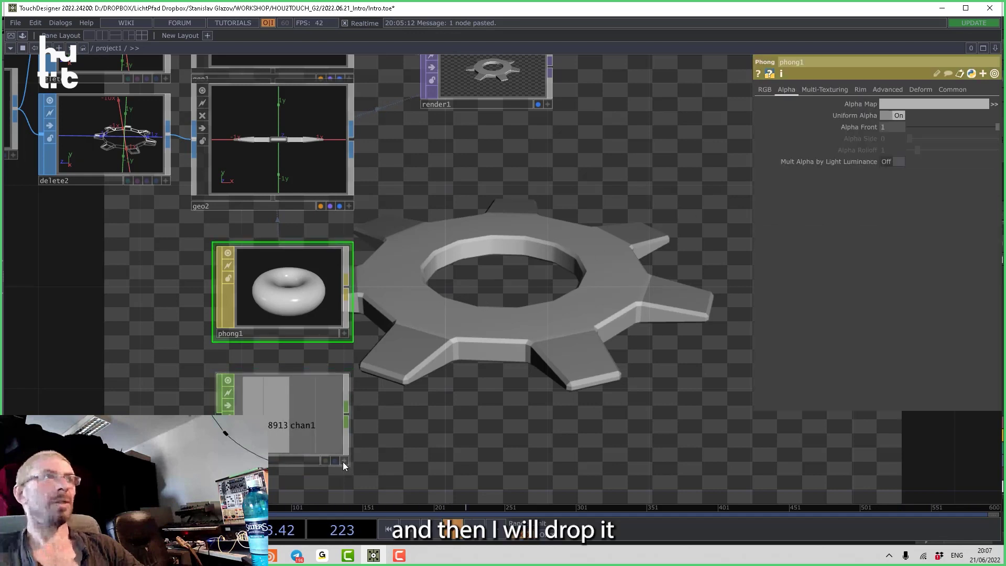
left_click(344, 461)
left_click_drag(292, 426, 885, 128)
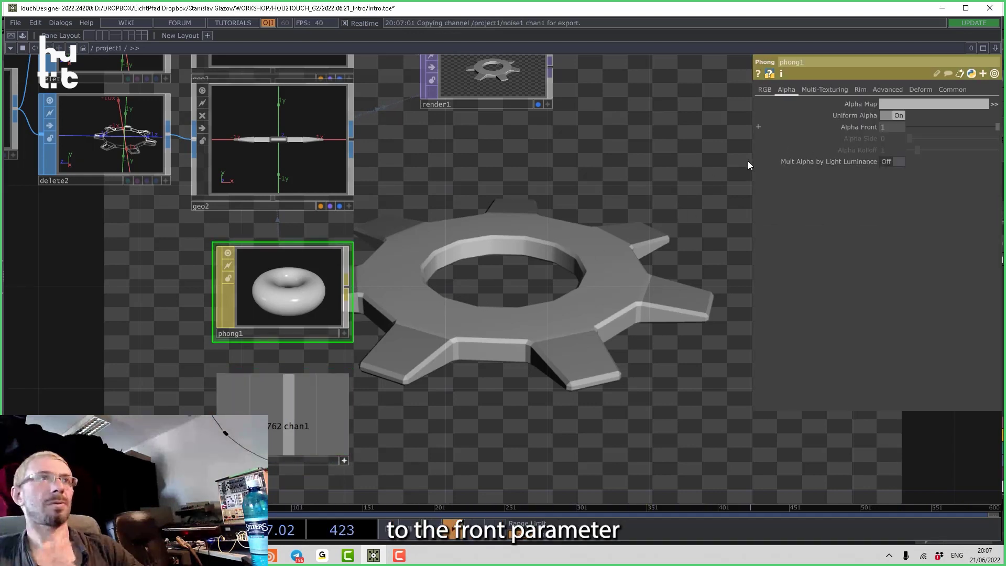
left_click_drag(624, 180, 546, 167)
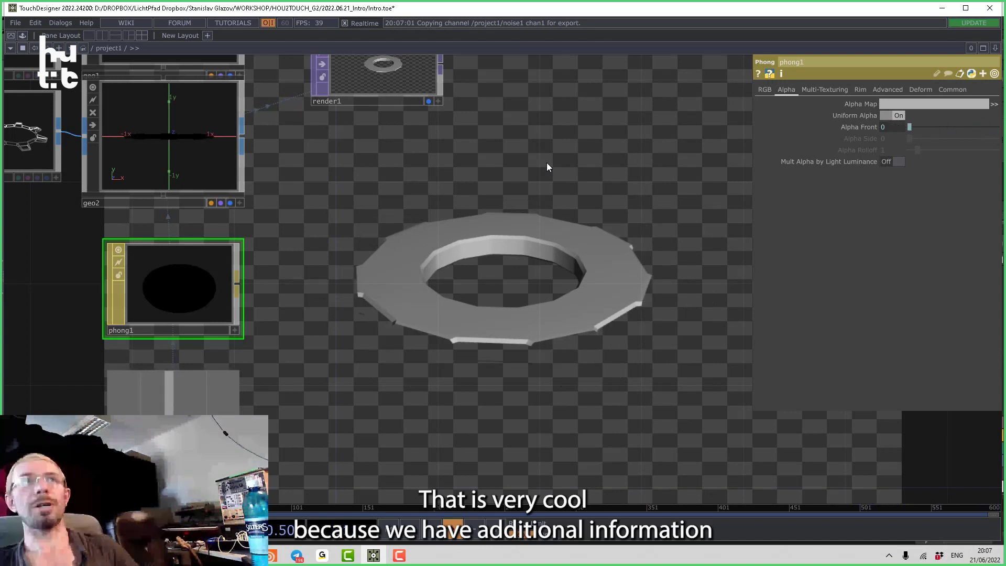
left_click_drag(618, 190, 593, 196)
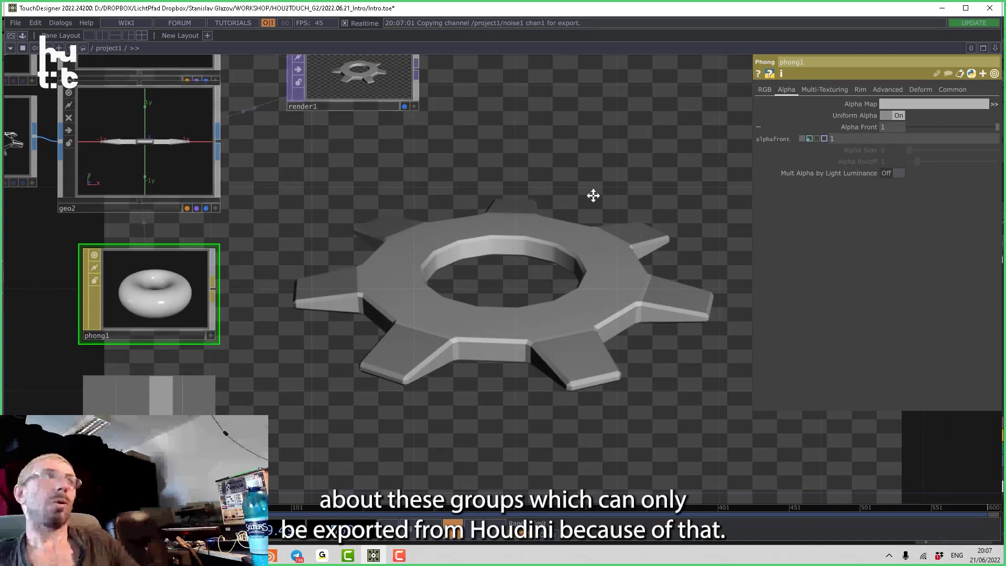